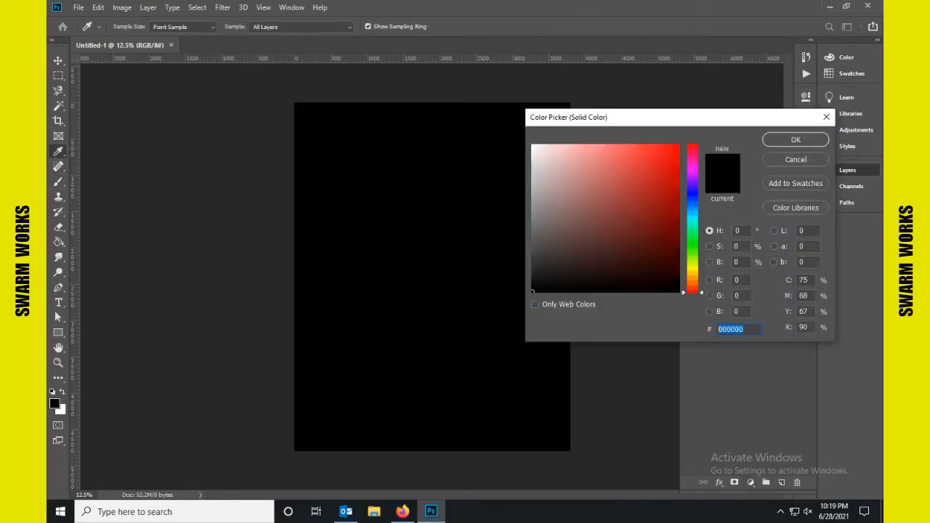
Set the solid colour fill layer to the near-black hex colour 0c0c0c.
text(c0c0c0)
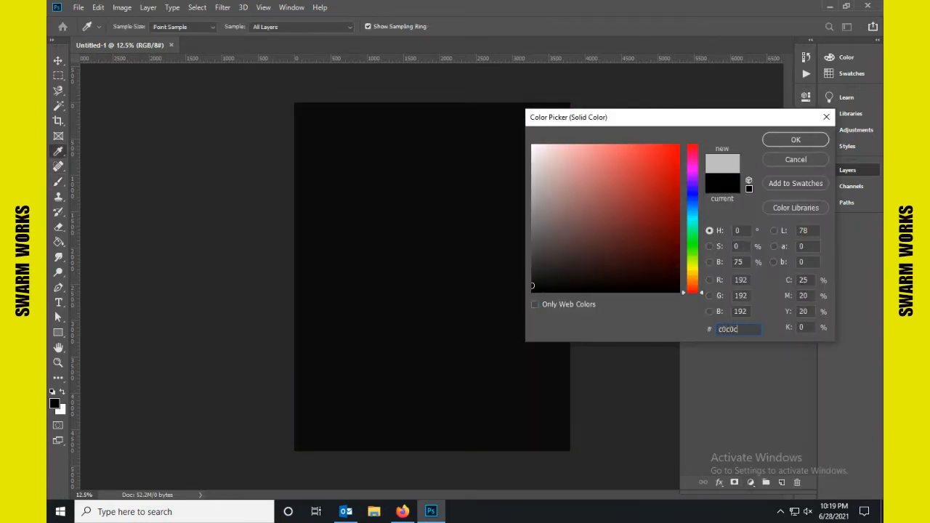
key(BackSpace)
key(BackSpace)
key(BackSpace)
key(BackSpace)
key(BackSpace)
key(BackSpace)
text(0c0c0)
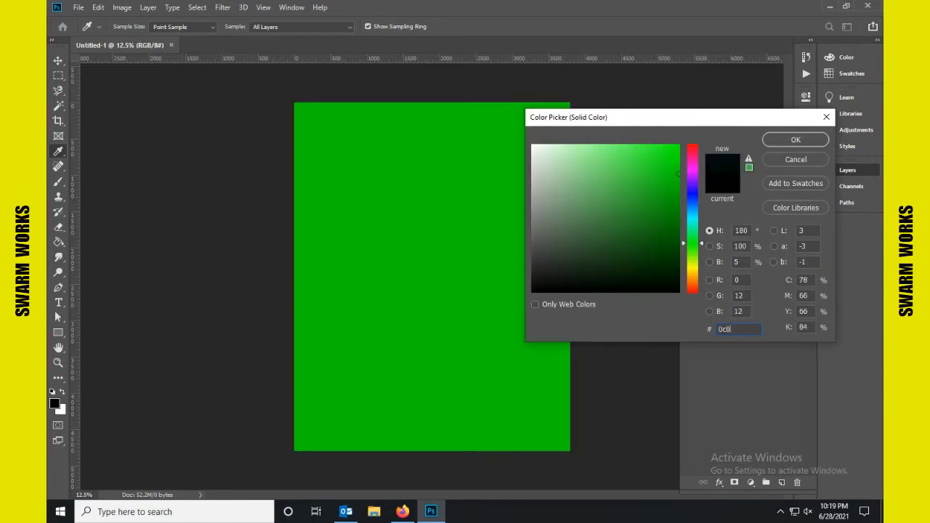
text(c)
key(Return)
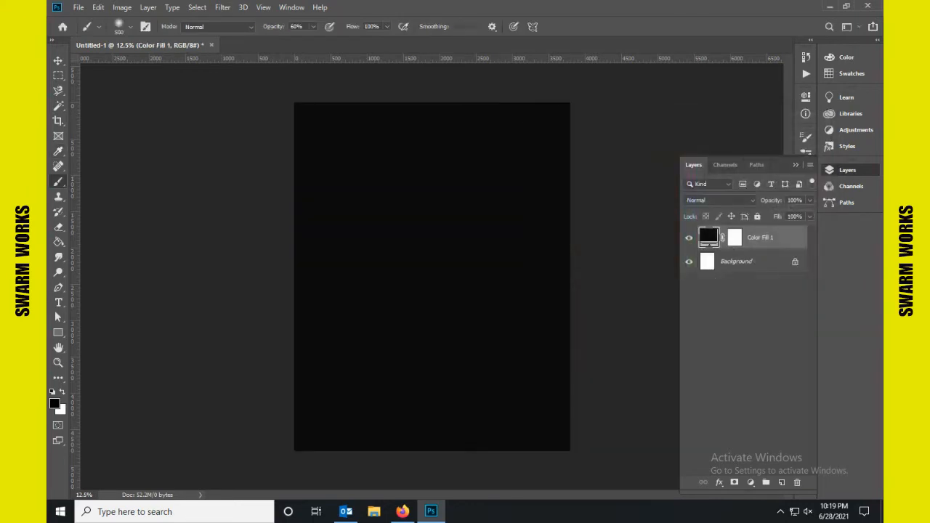
Rename the colour fill layer "colored tee" and lock it.
double_click(760, 238)
text(colored tee)
key(Return)
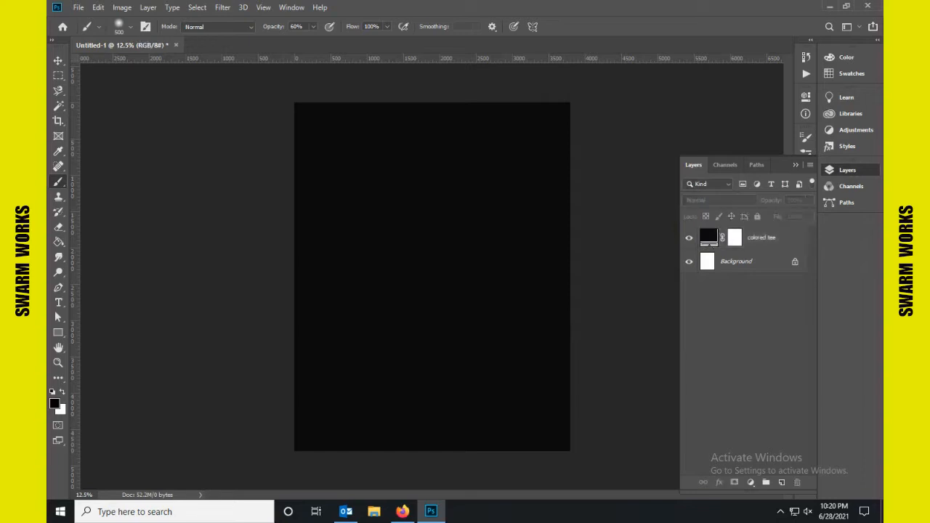
key(ctrl+slash)
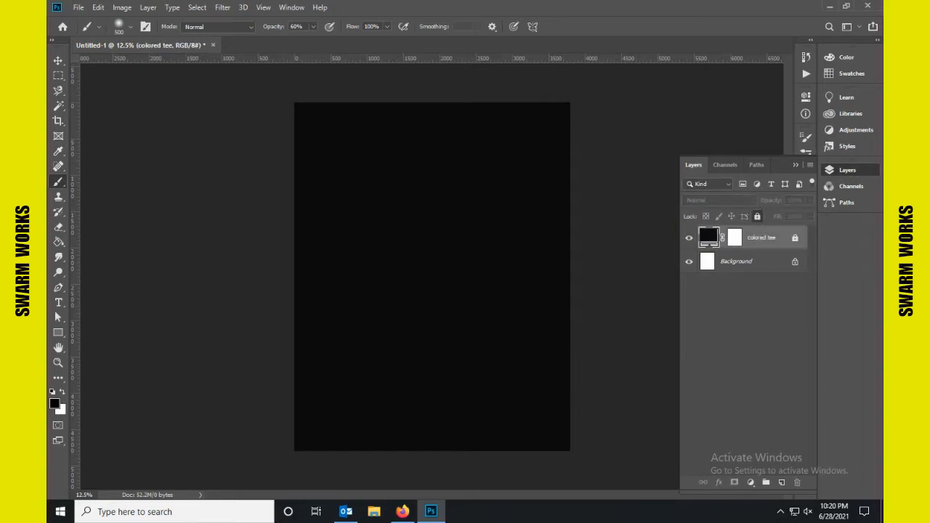
key(alt+f)
key(Escape)
Add a white (ffffff) text line reading "LOST SOULS" in the lower part of the canvas.
click(59, 302)
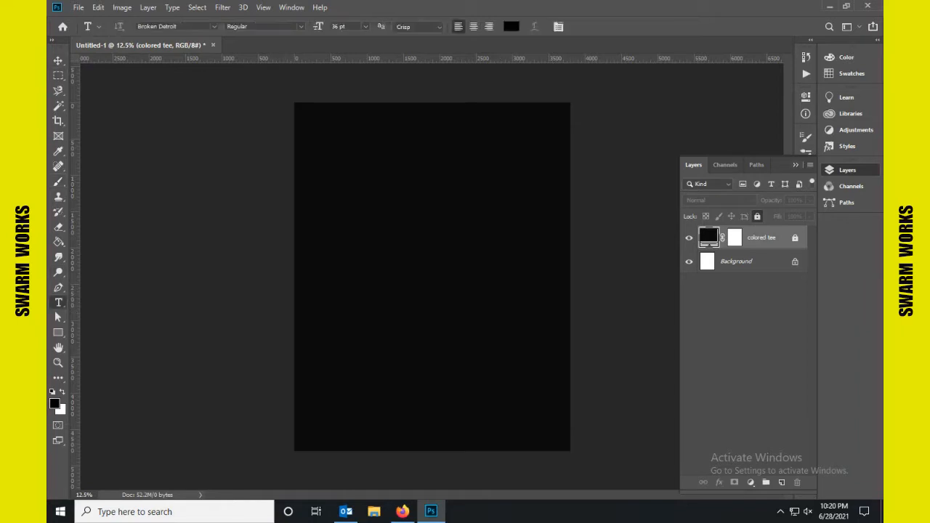
key(F7)
click(348, 397)
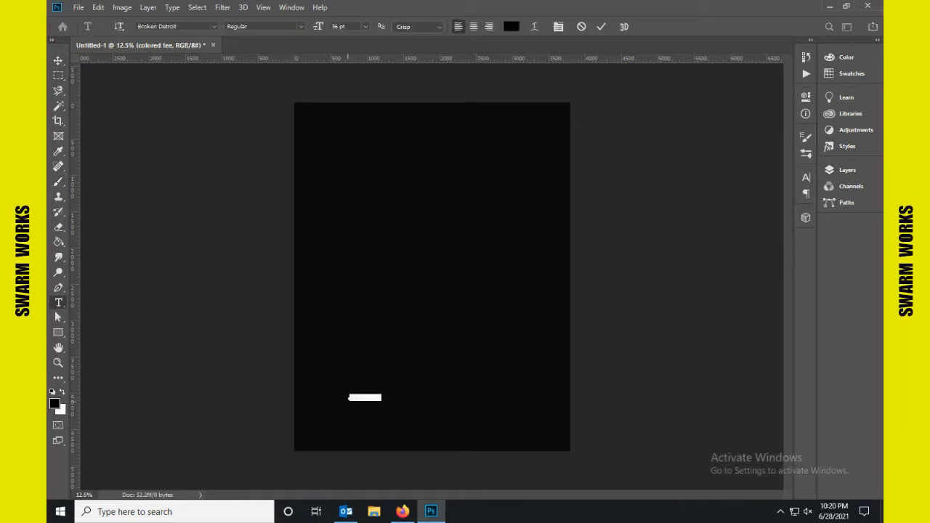
click(511, 27)
drag(541, 176, 531, 143)
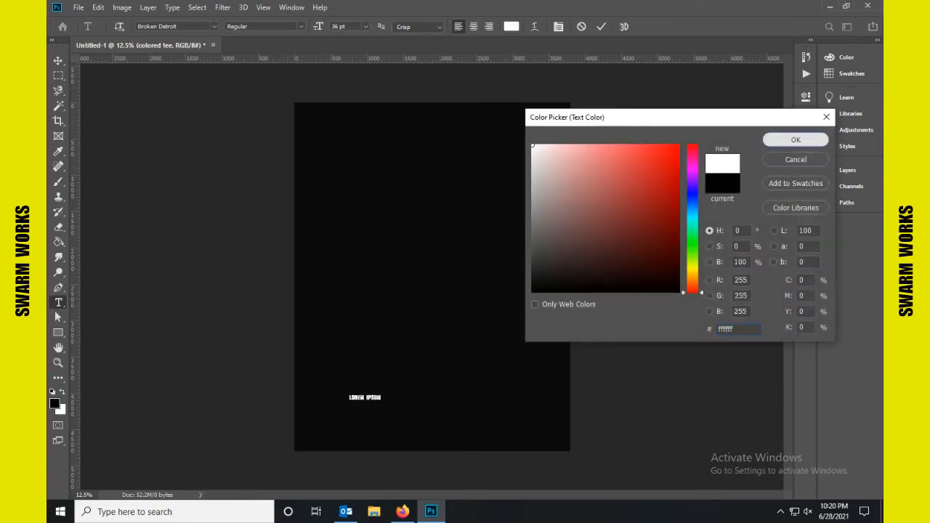
click(795, 140)
text(JUST )
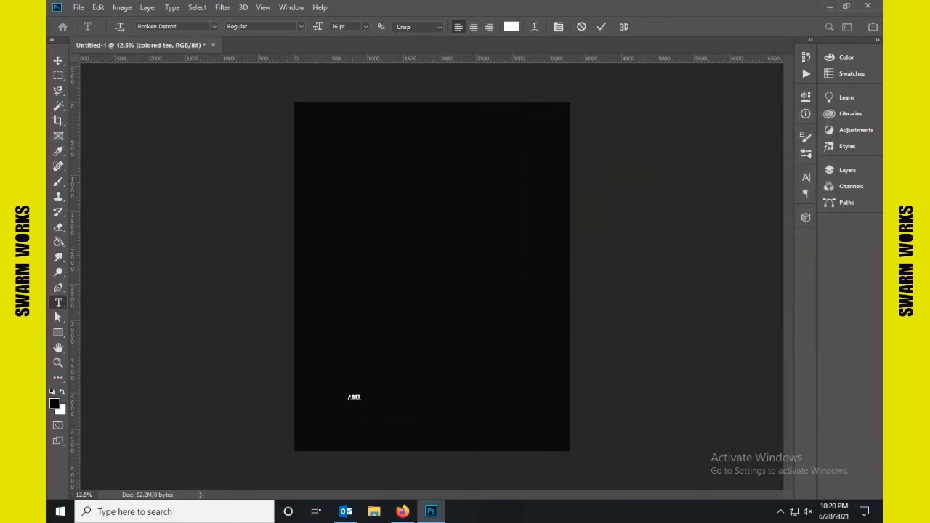
text(SOULS)
Set the "LOST SOULS" text to the AbolitionW00-Regular font at 250 pt.
key(ctrl+a)
click(172, 26)
text(ab)
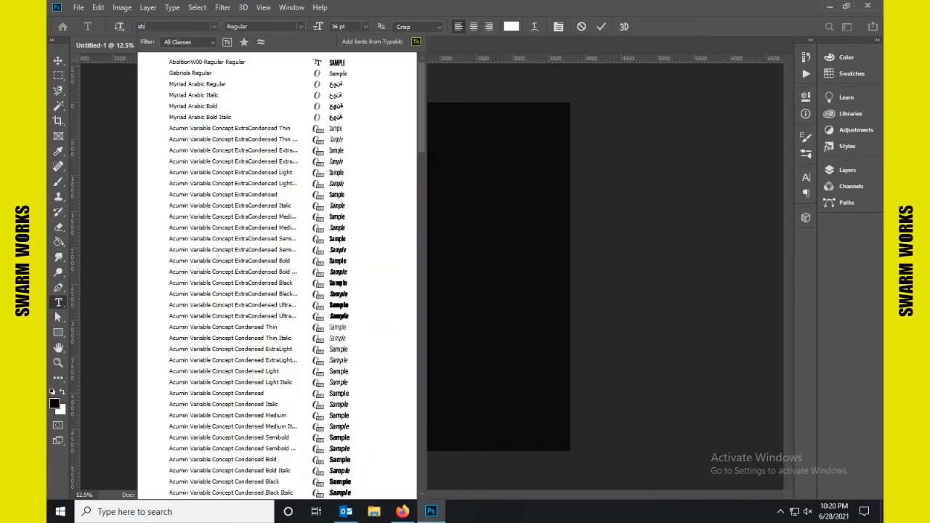
key(Return)
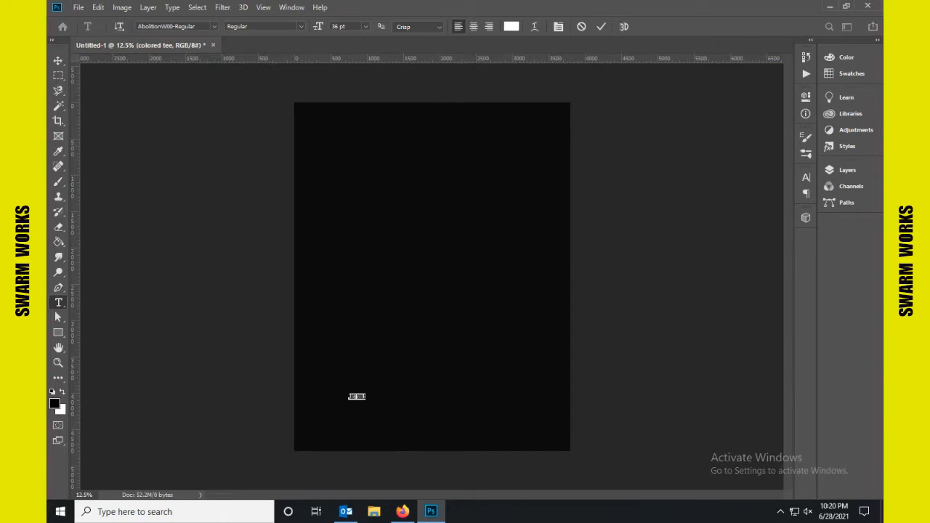
text(286)
key(Return)
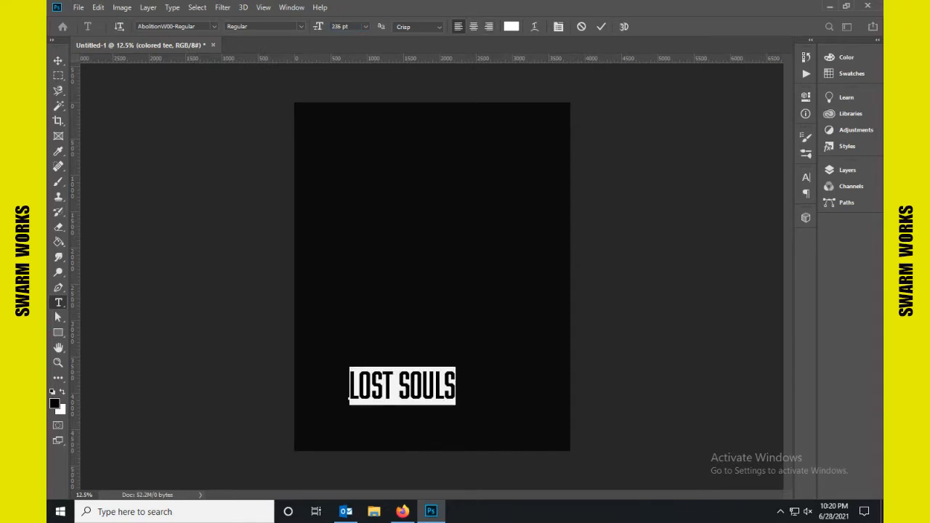
text(250)
key(Return)
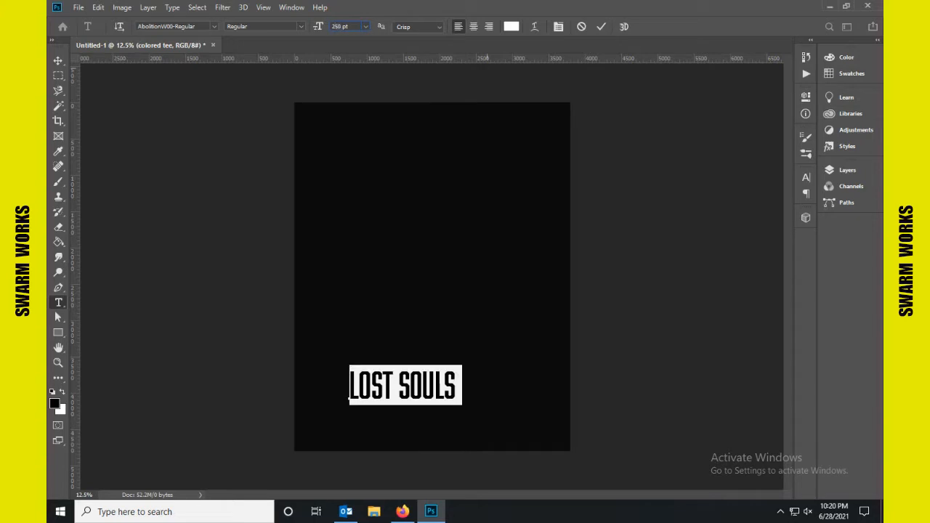
click(601, 26)
Centre the "LOST SOULS" text horizontally on the canvas by aligning it with the Background layer.
key(v)
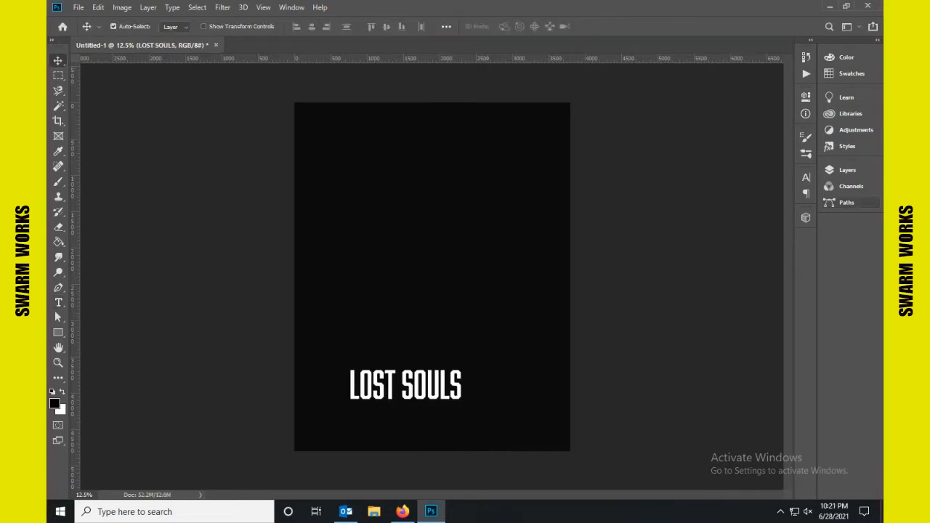
click(844, 170)
ctrl+click(748, 286)
click(312, 26)
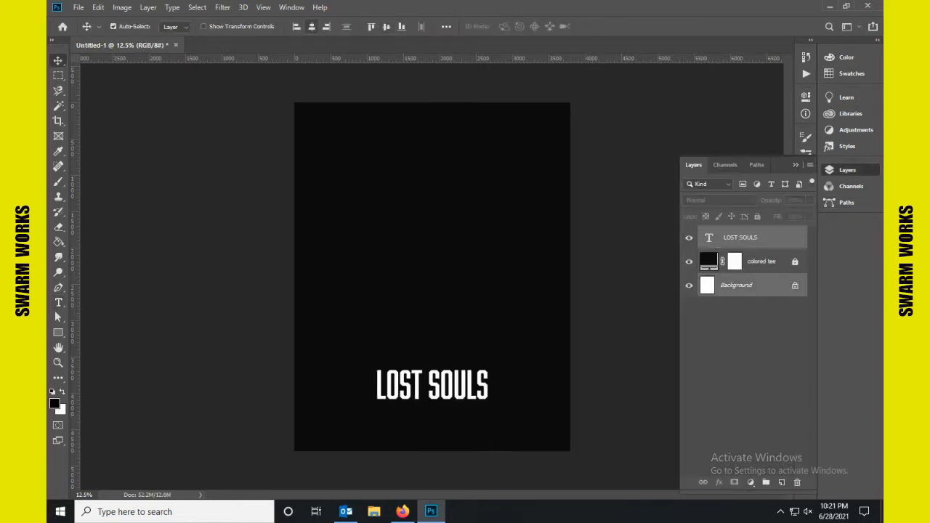
click(844, 170)
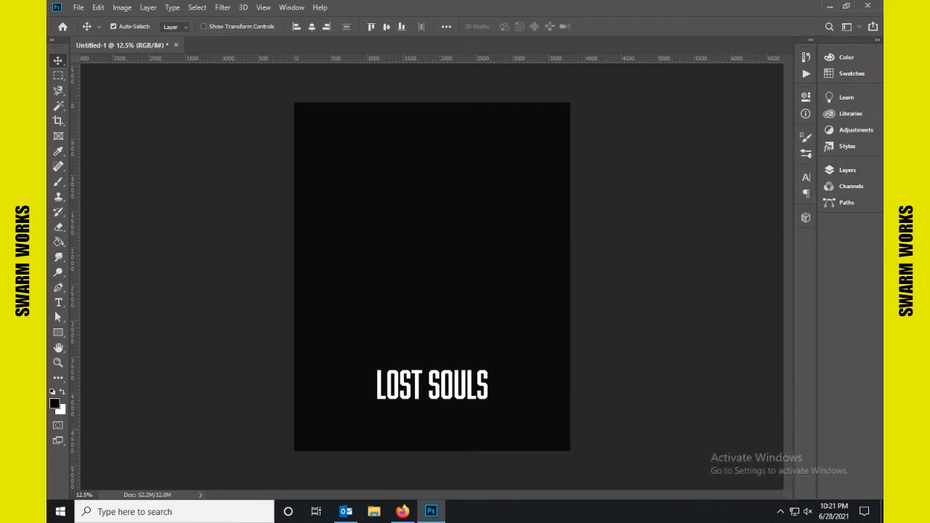
Paste the copied tagline "Freedom lies in being bold" as a new text line above "LOST SOULS".
key(t)
click(347, 318)
key(ctrl+v)
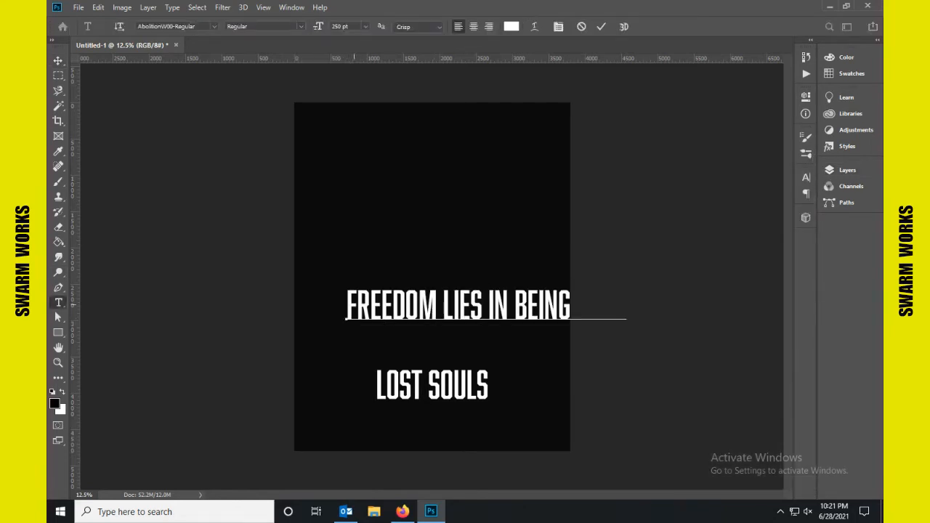
Try the Coolvetica Compressed Regular font on the whole tagline.
key(ctrl+a)
click(174, 26)
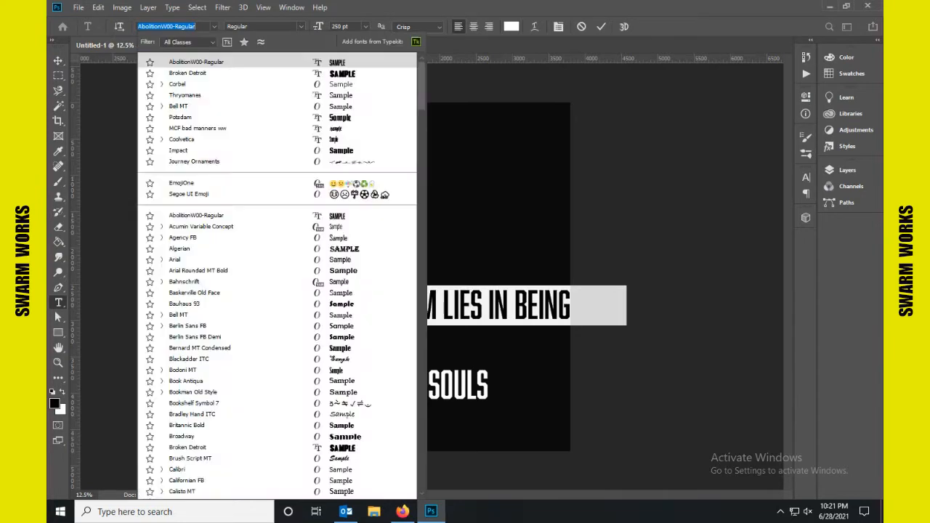
text(coo)
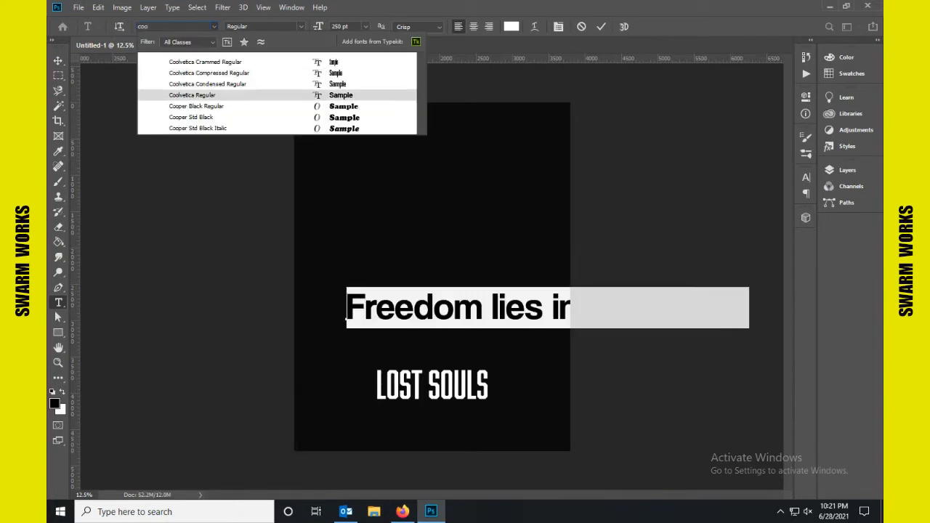
key(Up)
key(Up)
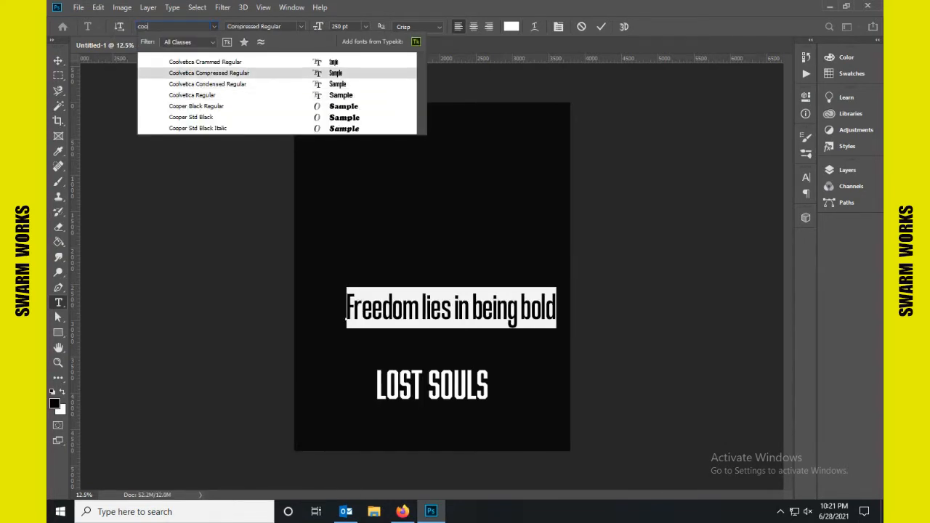
key(Return)
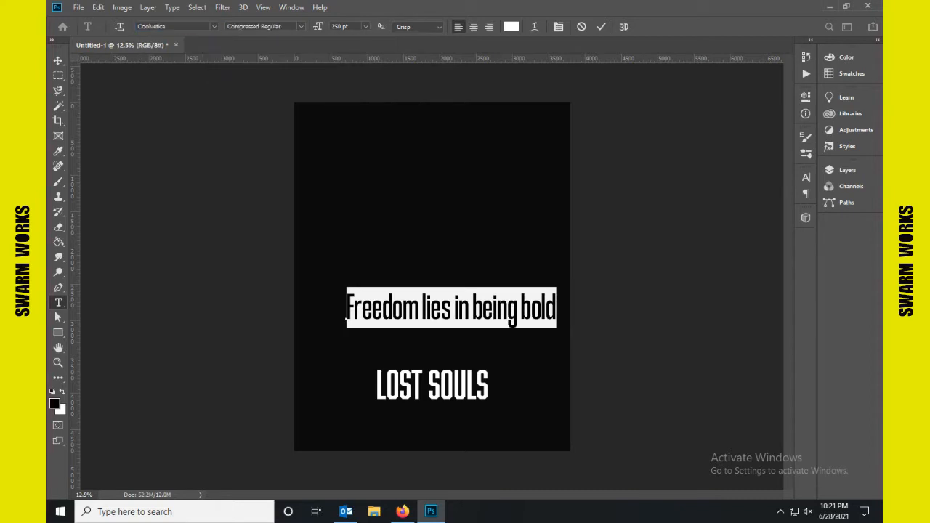
Set the tagline to the AbolitionW00-Regular font at 120 pt.
click(151, 27)
text(abol)
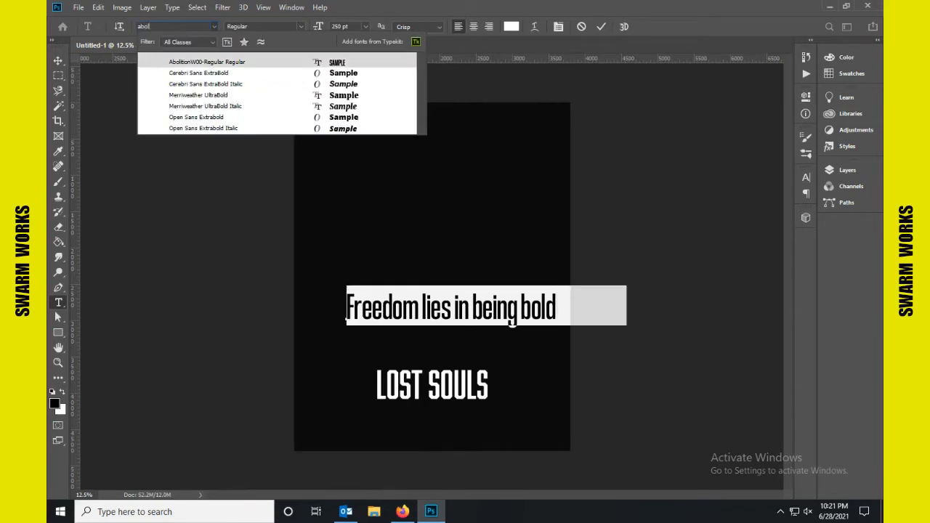
key(Return)
double_click(336, 27)
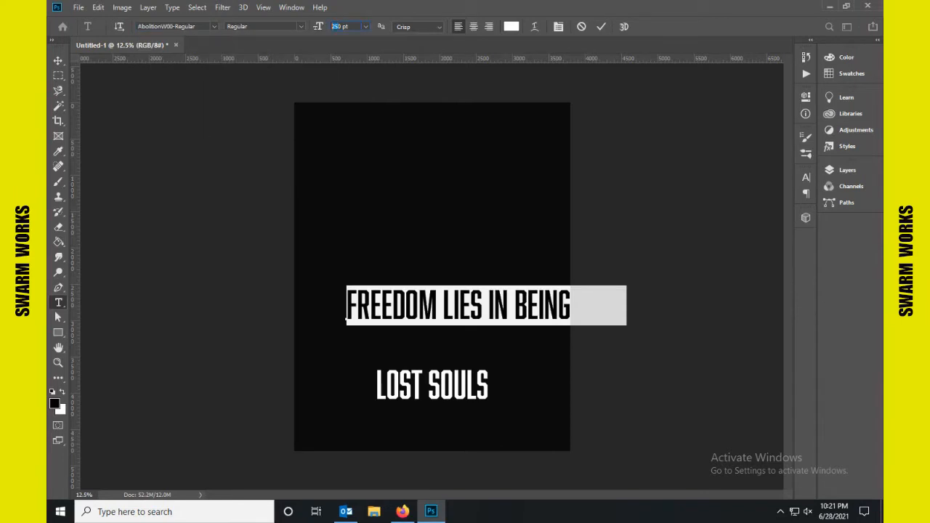
text(120)
key(Return)
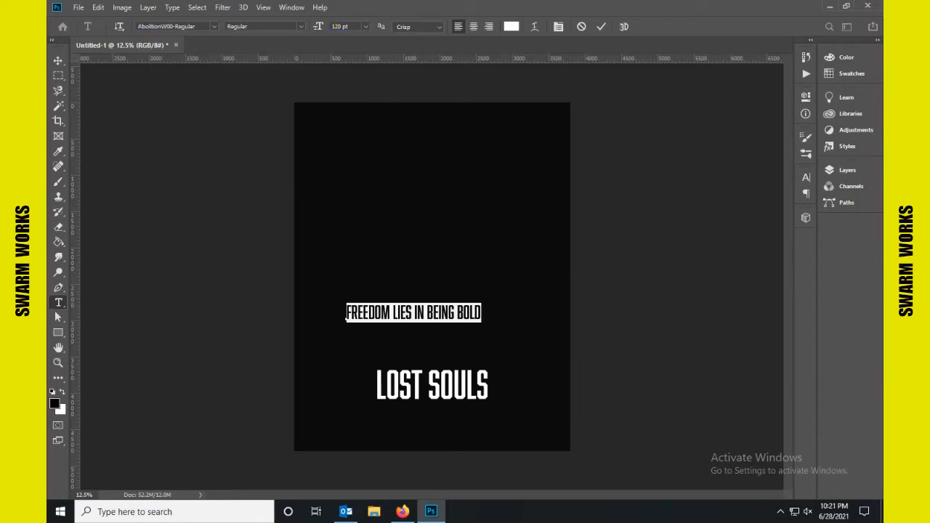
key(ctrl+Return)
Move the tagline directly beneath "LOST SOULS", centred under it.
key(v)
drag(456, 312, 457, 409)
click(621, 390)
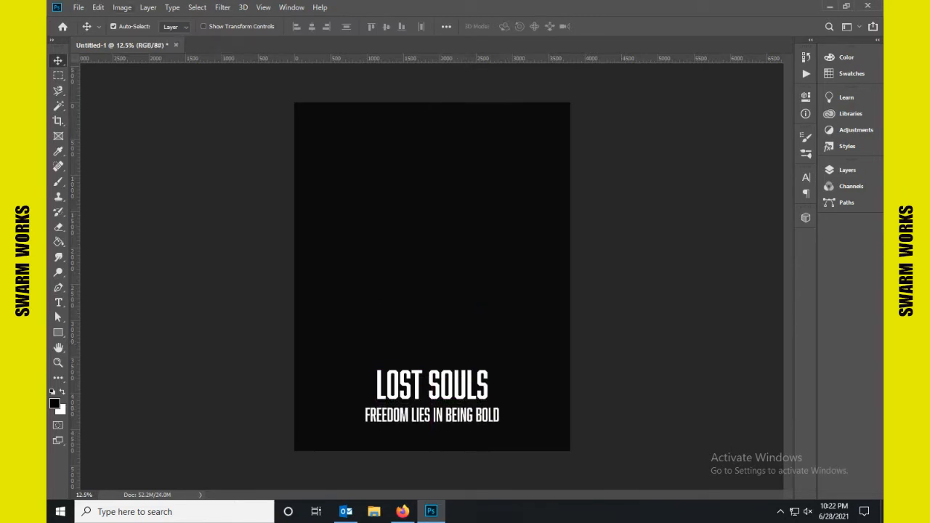
Place the scissors image 2-sc-5_2018 as an embedded object and scale it down to roughly three quarters of the canvas width.
click(79, 7)
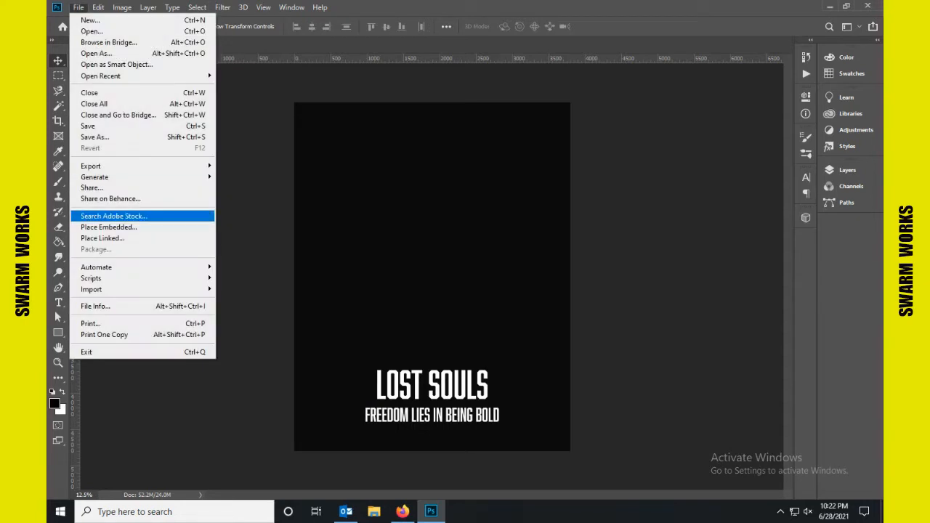
key(Down)
key(Return)
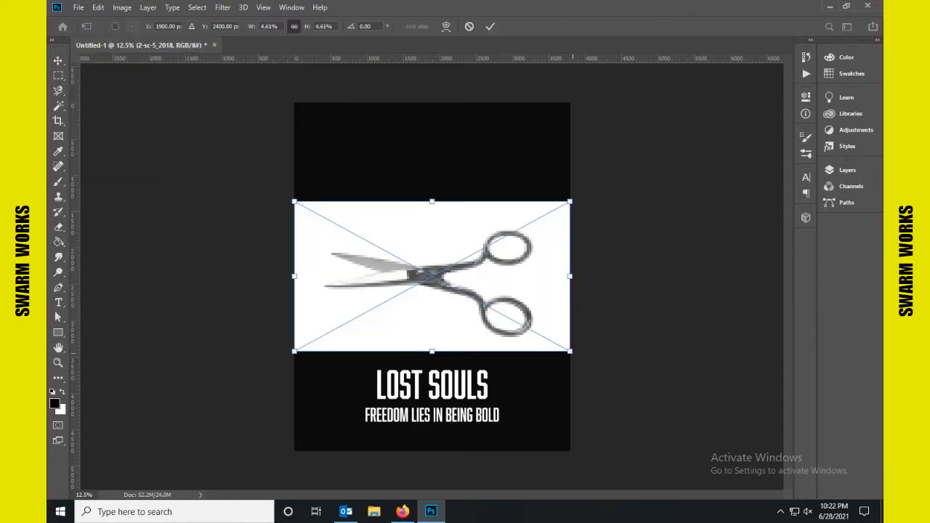
drag(571, 351, 507, 317)
key(Return)
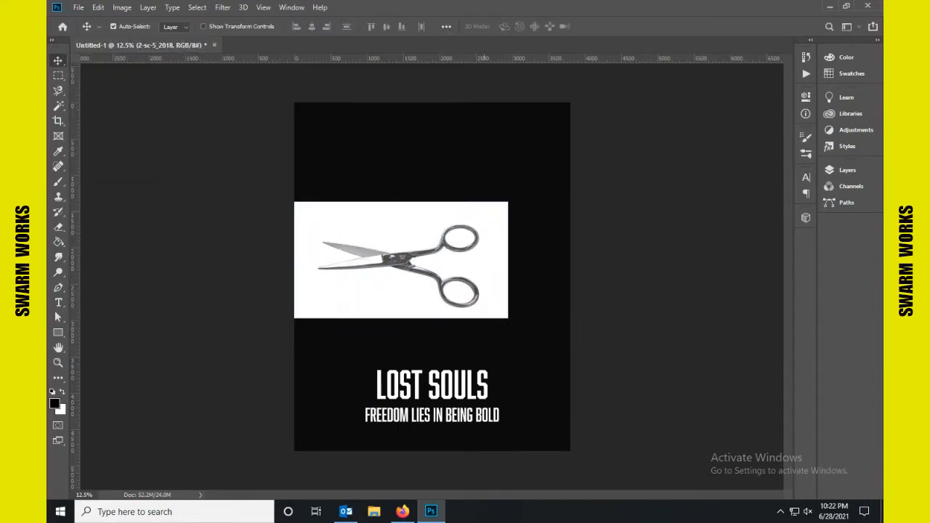
Rasterize the scissors layer 2-sc-5_2018.
key(ctrl+equal)
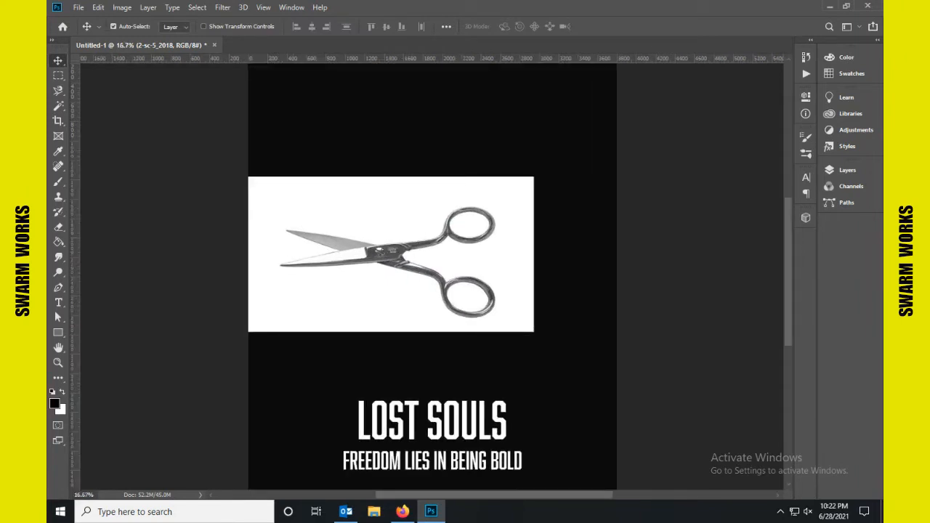
key(F7)
key(F7)
key(F7)
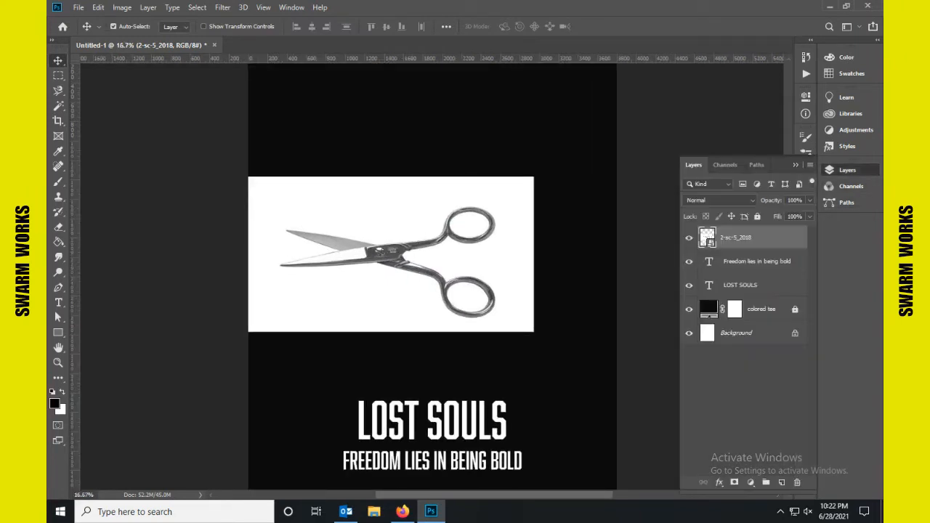
right_click(760, 238)
click(632, 212)
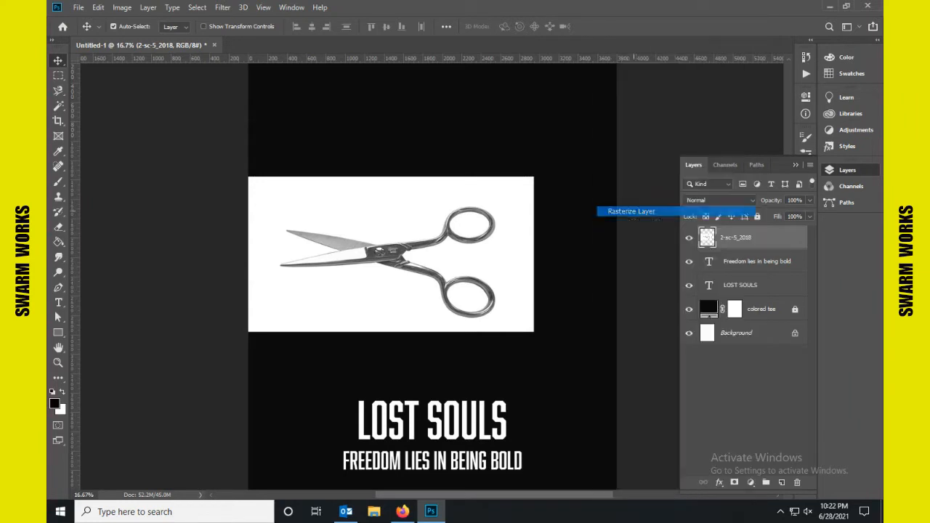
Select the scissors by tracing their outline with the Magnetic Lasso and mask the layer to that selection.
click(58, 90)
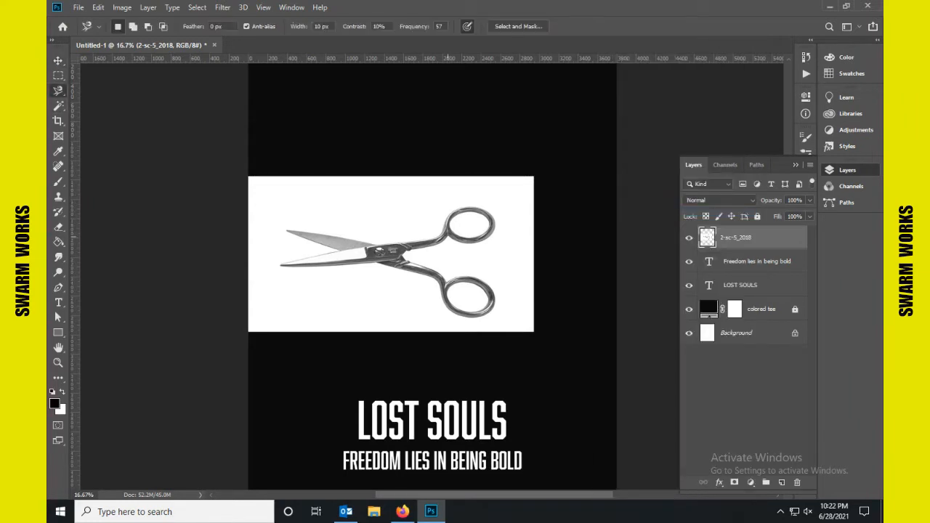
click(446, 237)
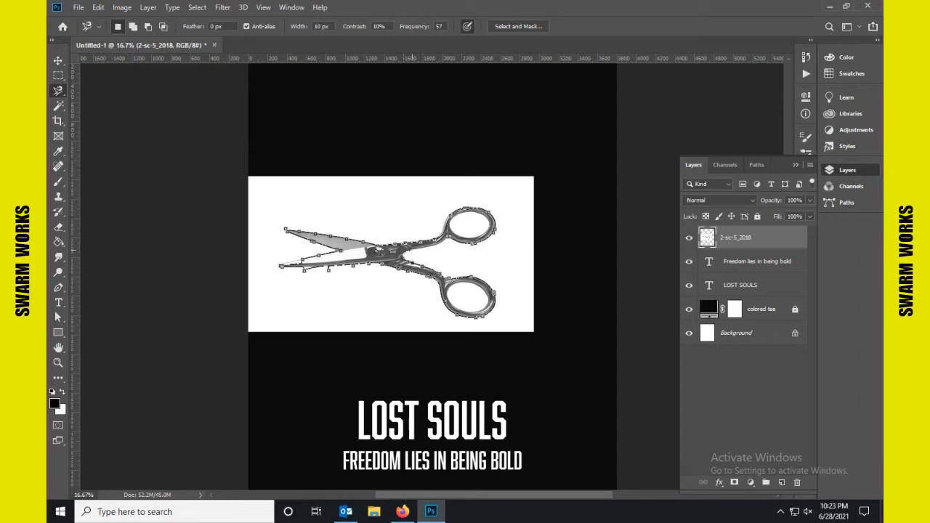
click(447, 237)
key(ctrl+plus)
key(ctrl+plus)
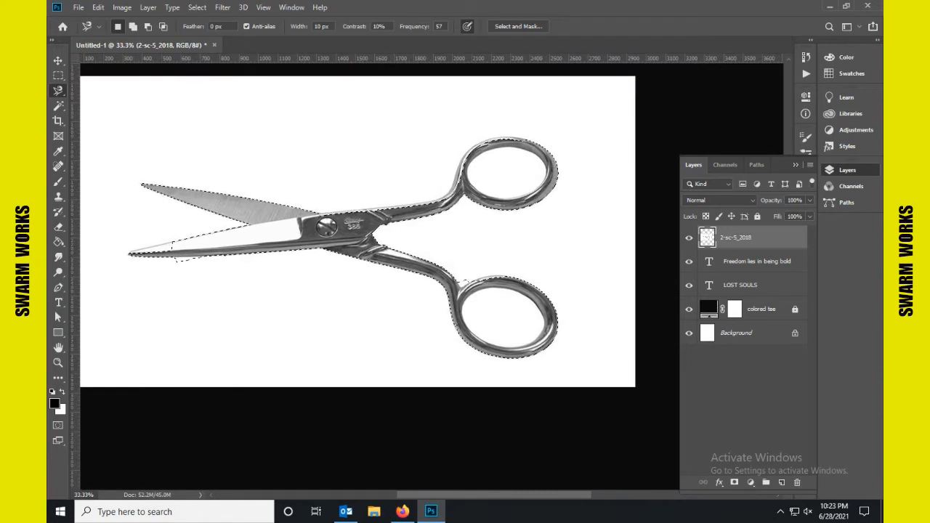
click(735, 482)
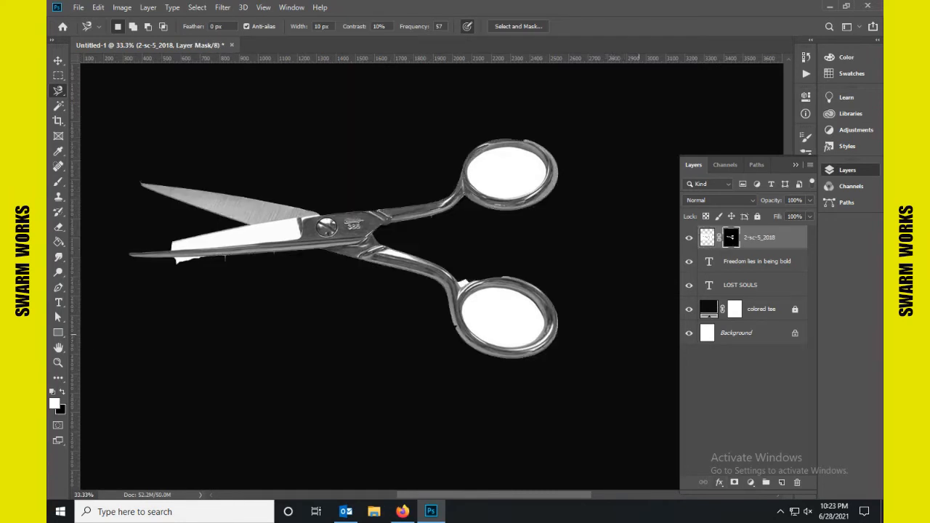
Select the opening of the upper finger ring with the Magnetic Lasso, paint it black on the layer mask and deselect.
click(524, 150)
click(524, 149)
key(b)
key(x)
mouse_move(534, 176)
mouse_down()
mouse_move(502, 164)
mouse_move(513, 174)
mouse_up()
key(0)
key(ctrl+d)
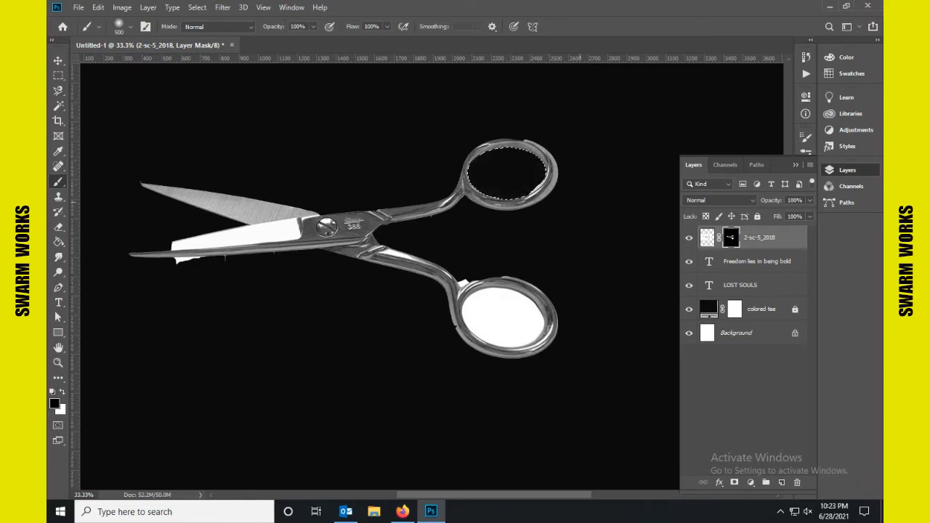
Mask out the white opening of the lower finger ring with a Magnetic Lasso selection and black paint, and deselect.
key(l)
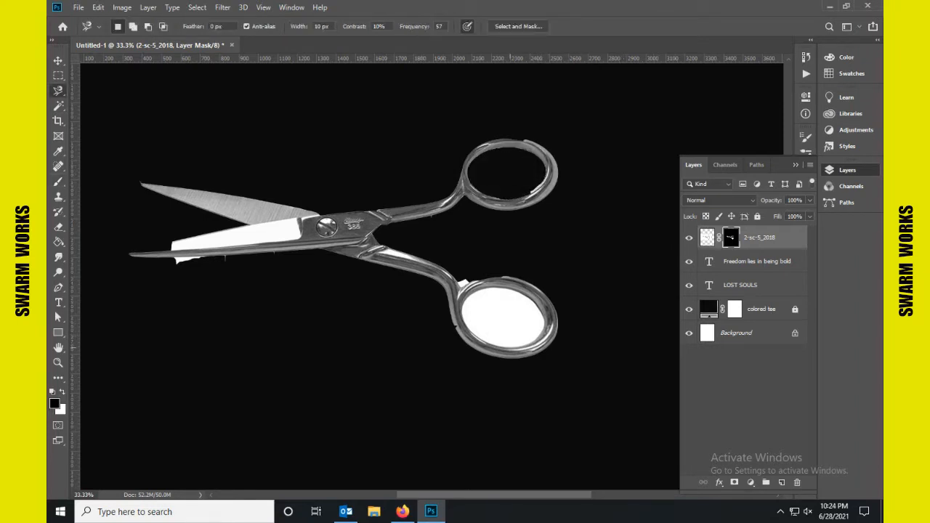
click(511, 349)
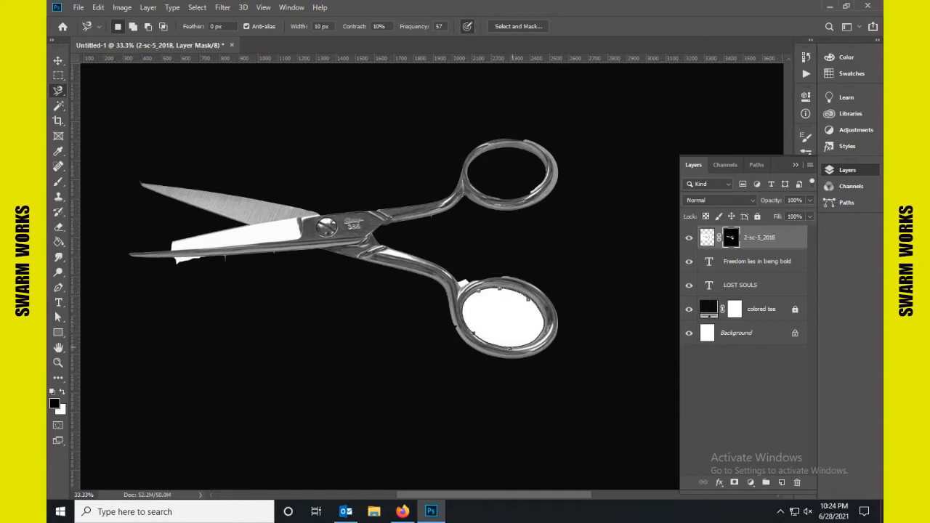
click(512, 348)
key(b)
mouse_move(501, 314)
mouse_down()
mouse_move(514, 353)
mouse_move(632, 360)
mouse_up()
key(ctrl+d)
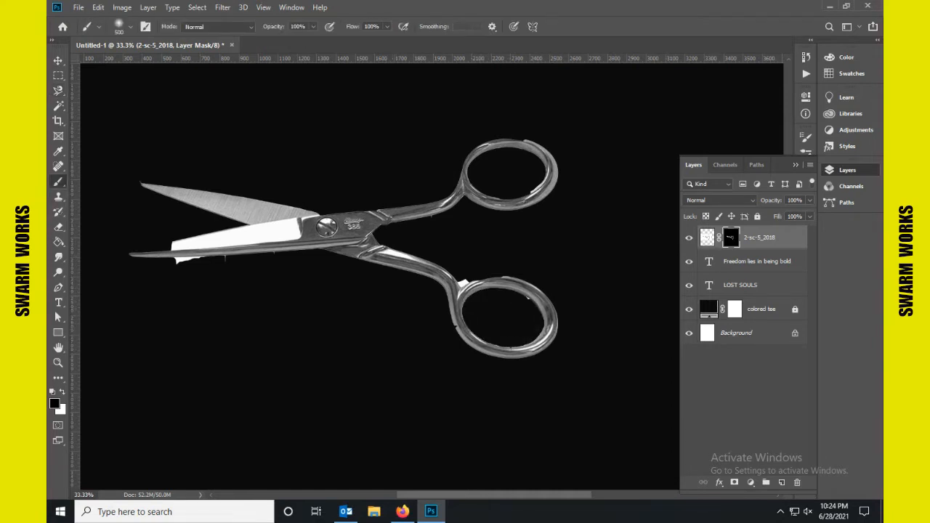
Restore the clipped edges of the upper handle and finger ring by painting white on the mask with a hard 50 px brush.
click(130, 27)
double_click(109, 114)
key(ctrl+plus)
scroll(432, 278, up, 4)
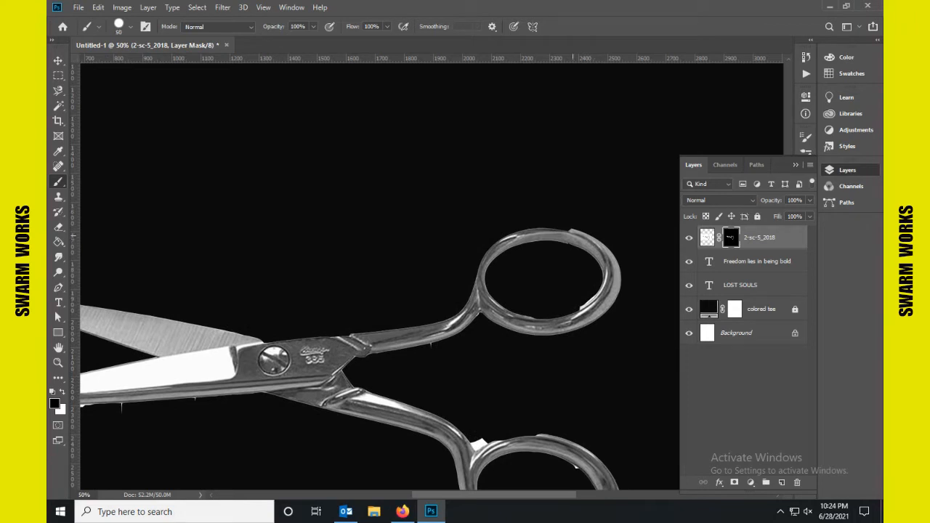
key(x)
mouse_move(568, 230)
mouse_down()
mouse_move(530, 228)
mouse_move(487, 247)
mouse_move(464, 308)
mouse_move(408, 324)
mouse_move(420, 323)
mouse_up()
mouse_move(465, 296)
mouse_down()
mouse_move(356, 331)
mouse_move(222, 332)
mouse_up()
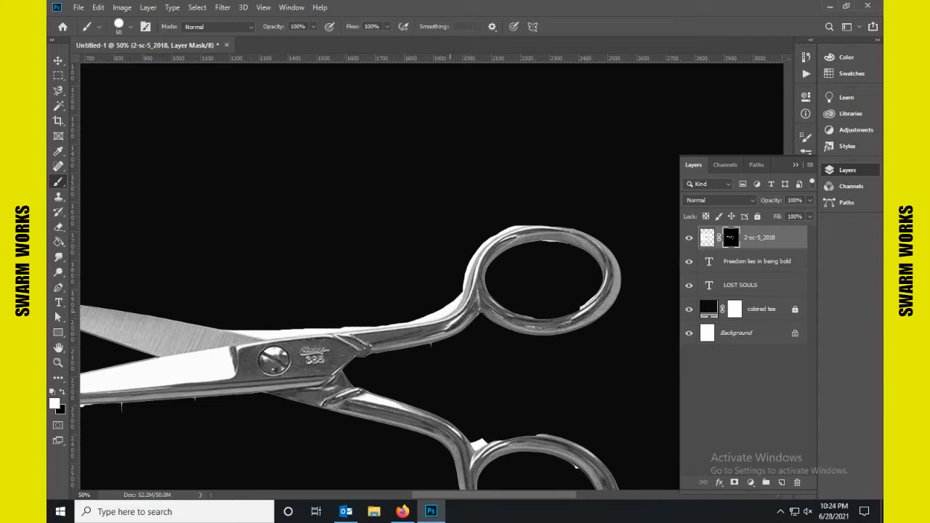
mouse_move(452, 299)
mouse_down()
mouse_move(465, 274)
mouse_move(543, 222)
mouse_move(589, 231)
mouse_move(618, 273)
mouse_move(622, 299)
mouse_up()
mouse_move(597, 257)
mouse_down()
mouse_move(597, 292)
mouse_move(518, 318)
mouse_move(471, 276)
mouse_up()
mouse_move(512, 310)
mouse_down()
mouse_move(488, 277)
mouse_move(497, 254)
mouse_up()
Paint white on the mask along the inner and outer edges of the lower finger ring to restore them.
scroll(429, 276, down, 3)
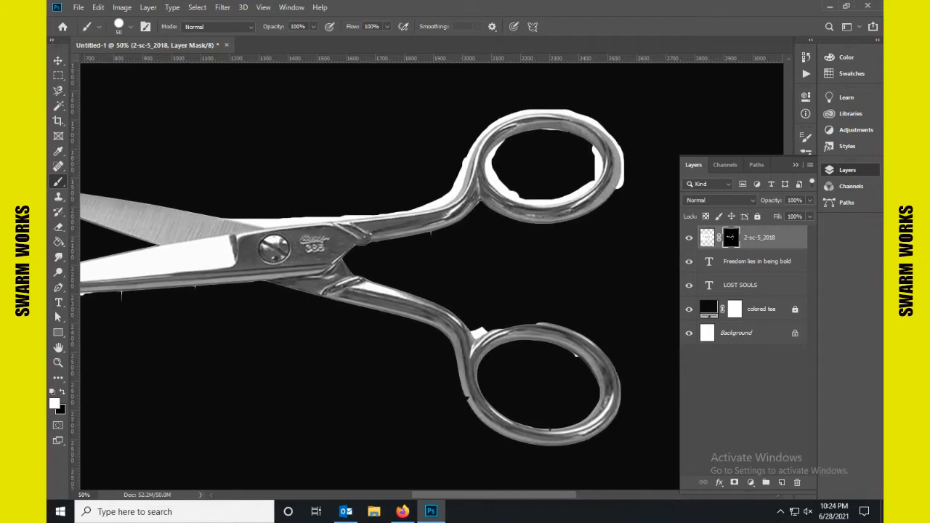
mouse_move(480, 330)
mouse_down()
mouse_move(563, 322)
mouse_move(604, 349)
mouse_move(625, 398)
mouse_move(616, 424)
mouse_move(597, 436)
mouse_move(534, 425)
mouse_up()
mouse_move(596, 407)
mouse_down()
mouse_move(590, 374)
mouse_move(555, 345)
mouse_up()
drag(469, 410, 453, 359)
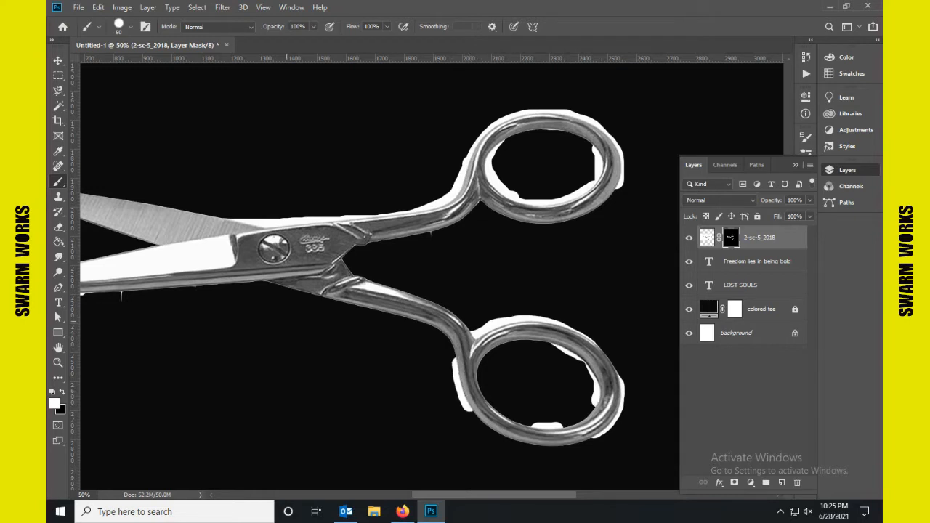
Restore both blade tips and the edge above the pivot screw by painting white on the mask.
drag(232, 240, 541, 275)
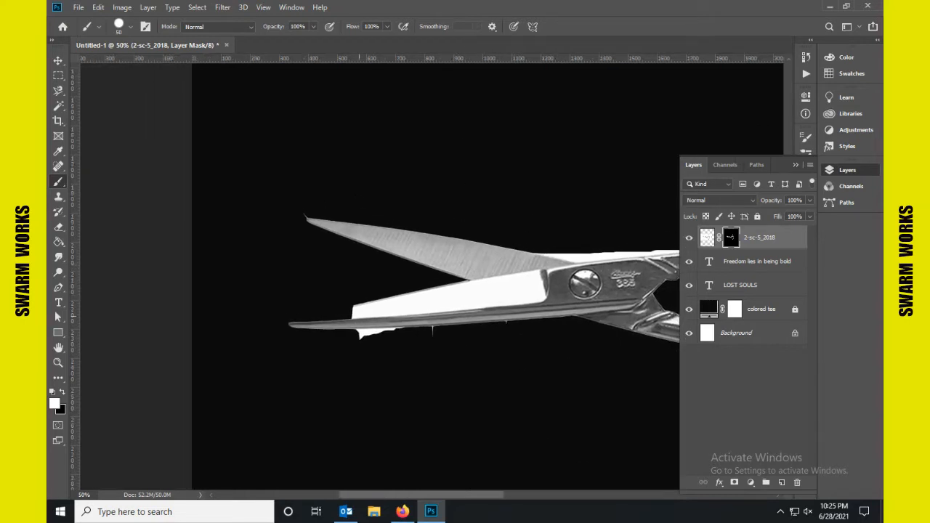
mouse_move(352, 316)
mouse_down()
mouse_move(287, 324)
mouse_move(382, 298)
mouse_up()
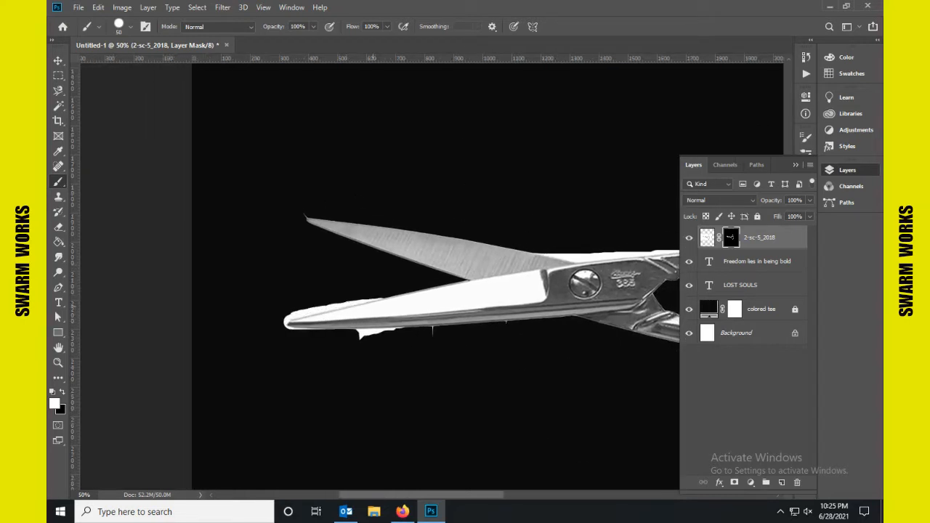
click(308, 220)
drag(467, 495, 531, 495)
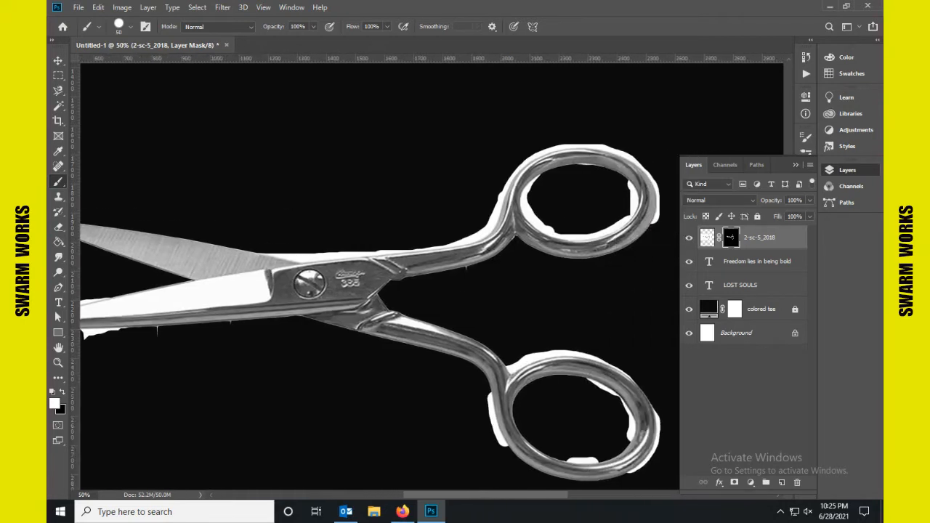
drag(448, 250, 257, 252)
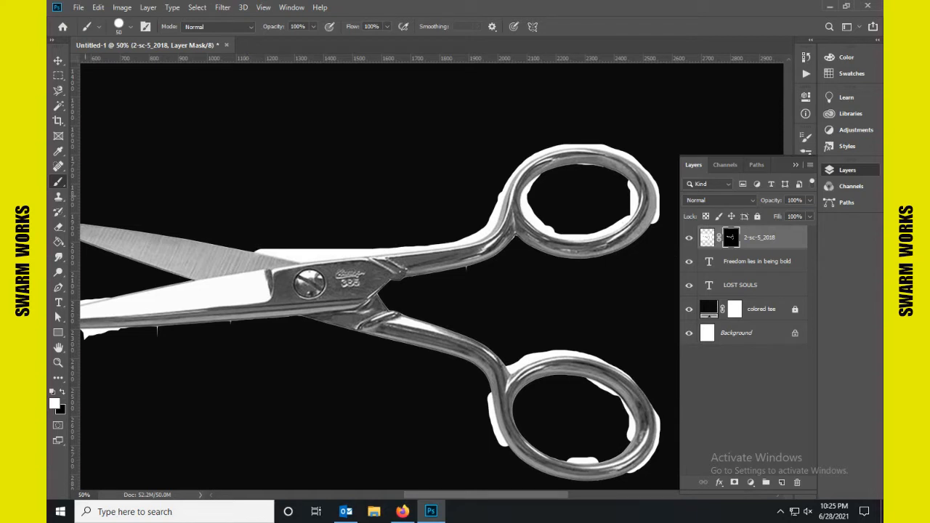
Select the white fringe above the pivot, upper handle and upper ring with the Polygonal Lasso, following the metal edge.
click(58, 90)
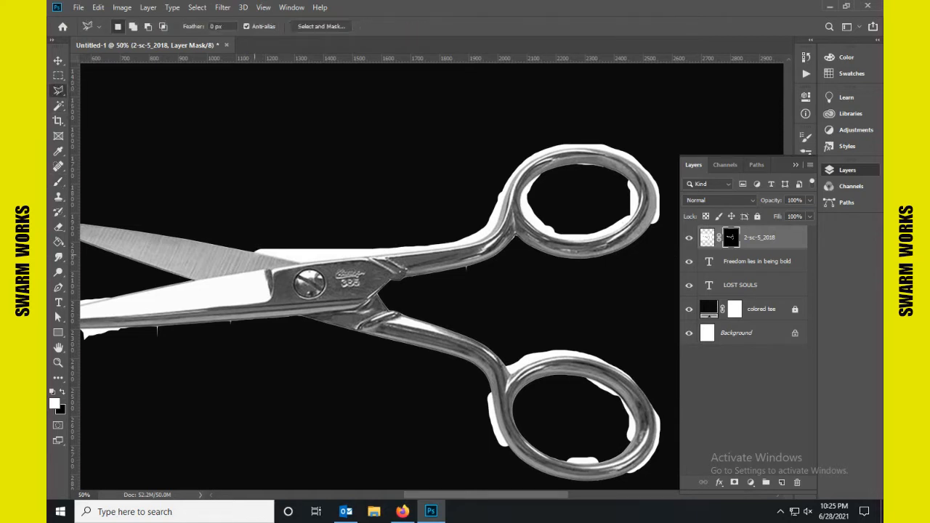
click(255, 253)
click(302, 263)
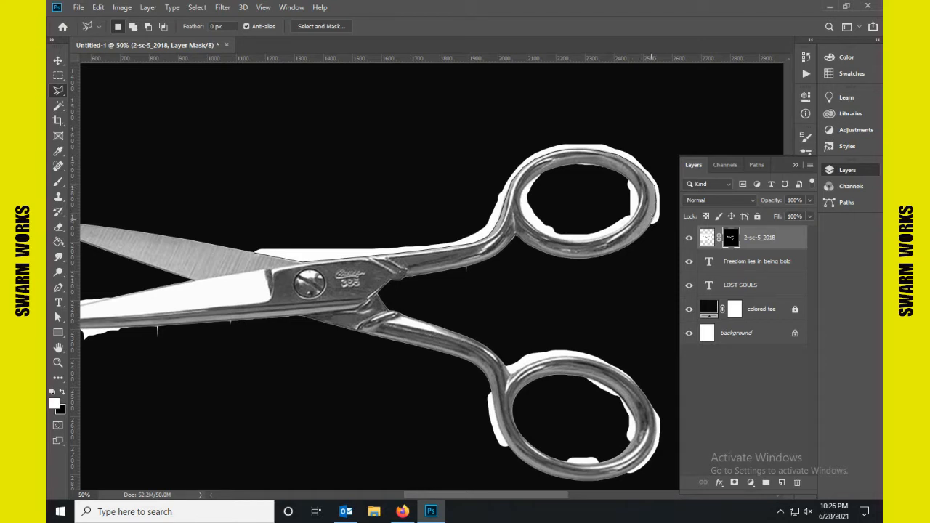
click(650, 223)
click(650, 246)
click(668, 219)
click(656, 156)
click(628, 127)
click(557, 105)
click(441, 140)
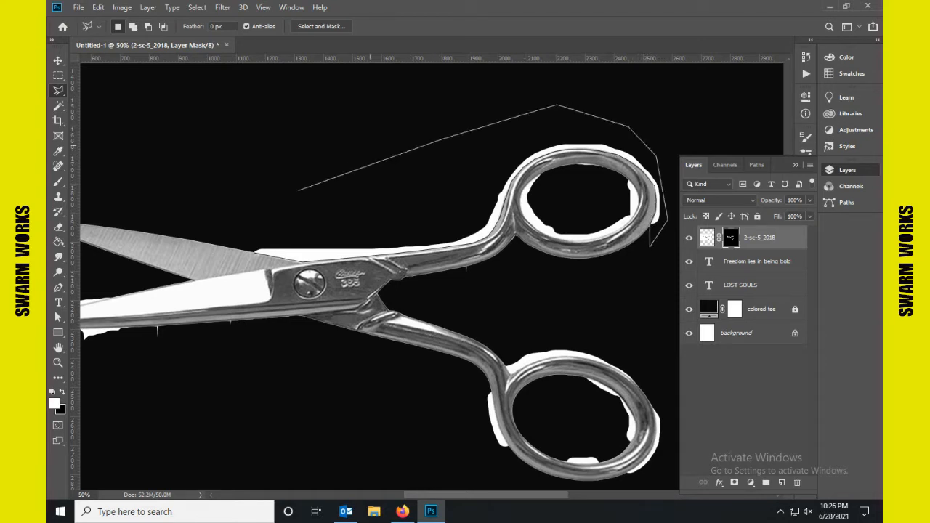
click(251, 234)
double_click(254, 251)
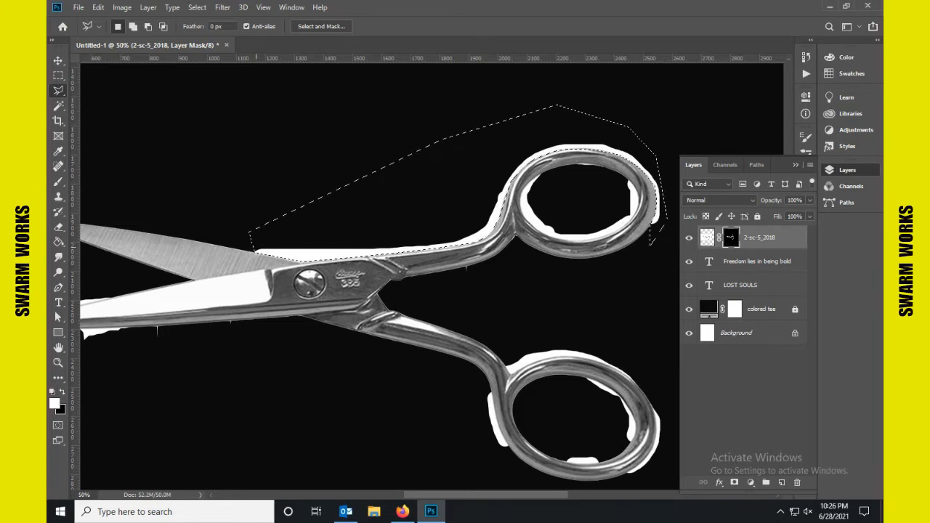
Paint the selected fringe black on the mask with the Brush and deselect.
click(58, 182)
key(x)
mouse_move(656, 226)
mouse_down()
mouse_move(656, 187)
mouse_move(619, 154)
mouse_move(549, 151)
mouse_move(534, 158)
mouse_move(476, 234)
mouse_move(294, 258)
mouse_move(254, 253)
mouse_up()
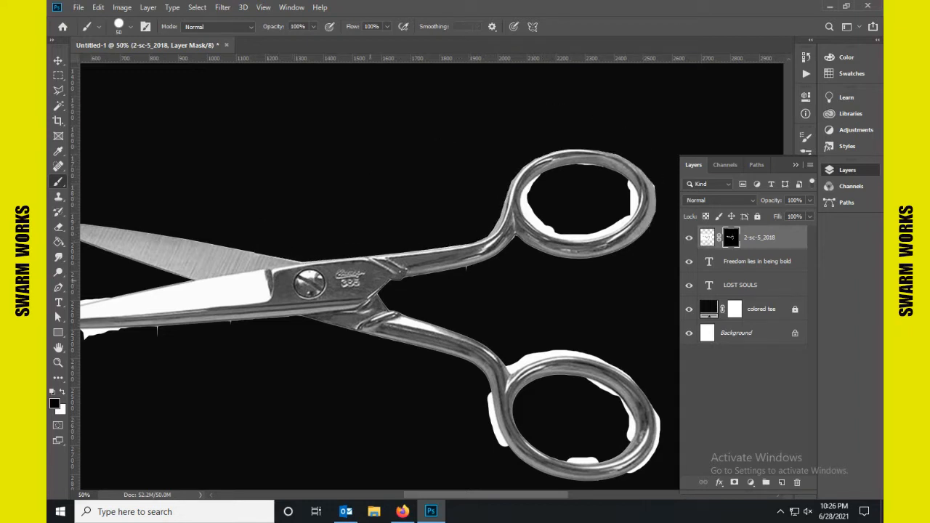
Mask out the white fringe inside the upper finger ring with a Magnetic Lasso selection and black brush strokes, and deselect.
click(58, 90)
click(116, 107)
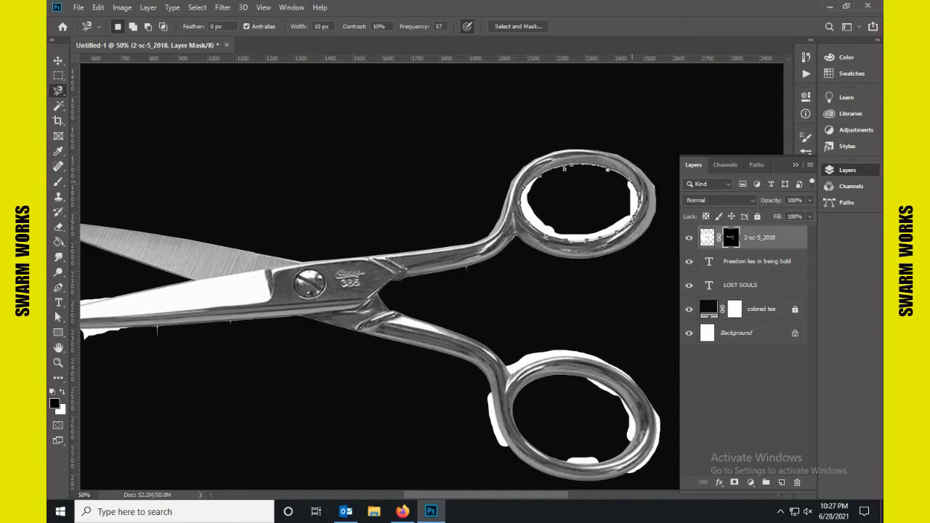
click(632, 182)
key(b)
mouse_move(622, 224)
mouse_down()
mouse_move(587, 235)
mouse_move(554, 226)
mouse_move(535, 179)
mouse_up()
drag(635, 186, 631, 221)
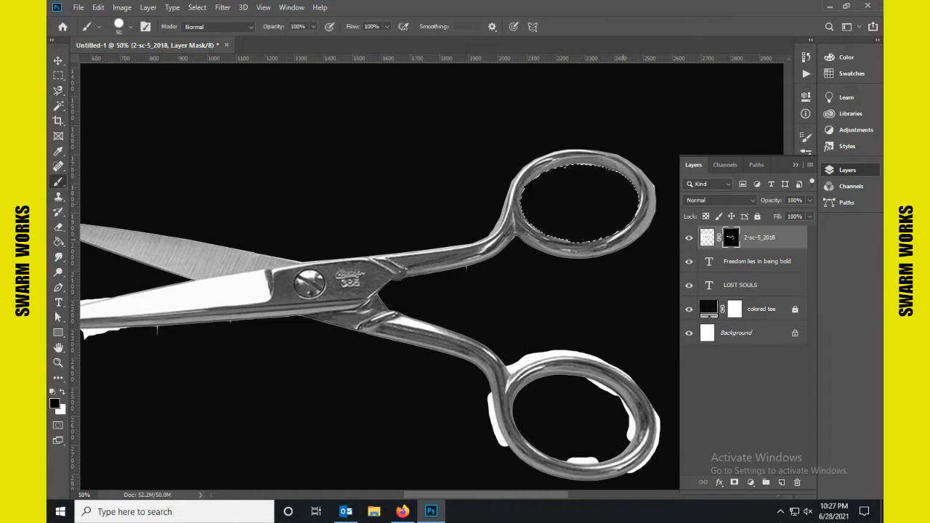
key(ctrl+d)
drag(566, 240, 545, 234)
Outline the white fringe around the lower blade's tip with the Polygonal Lasso, following the blade's edges, and switch to the Eraser.
scroll(446, 232, down, 5)
scroll(377, 276, left, 4)
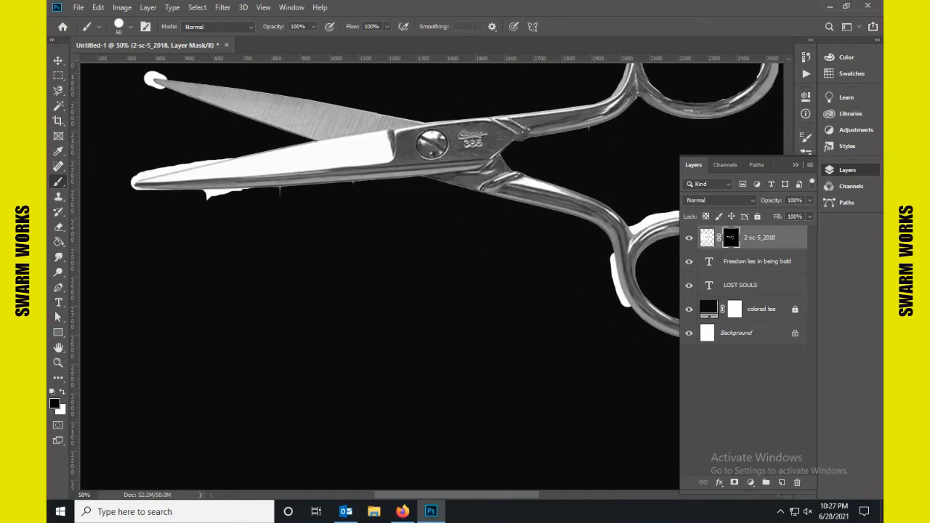
click(58, 91)
right_click(59, 91)
click(115, 102)
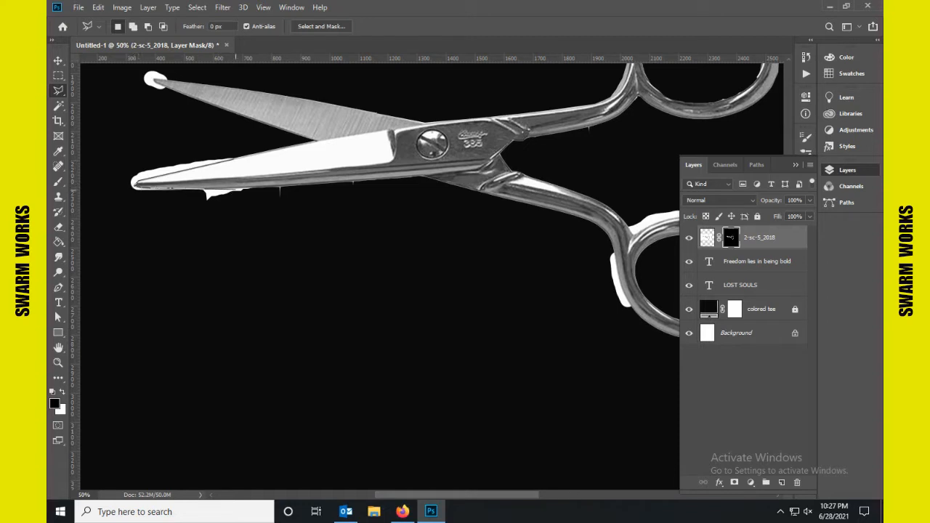
click(364, 181)
click(382, 231)
click(219, 288)
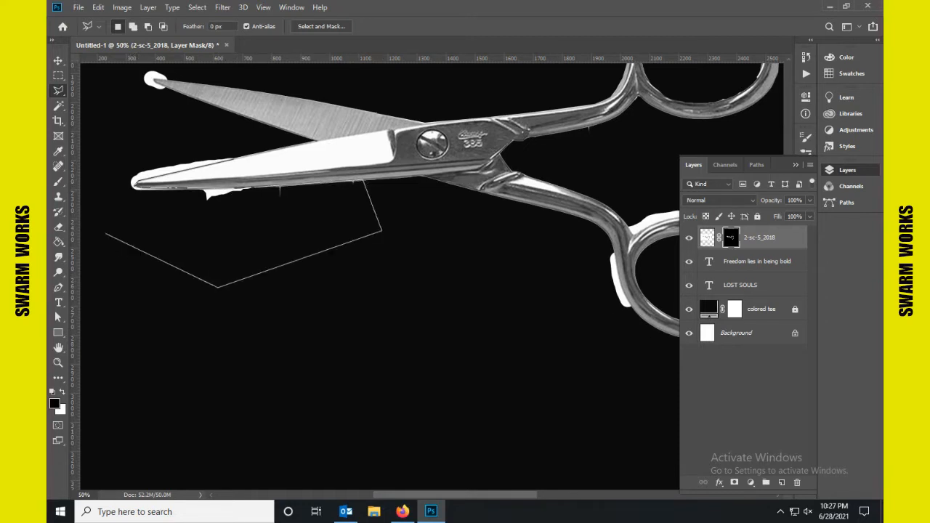
click(106, 234)
click(79, 167)
click(157, 147)
click(240, 142)
click(263, 157)
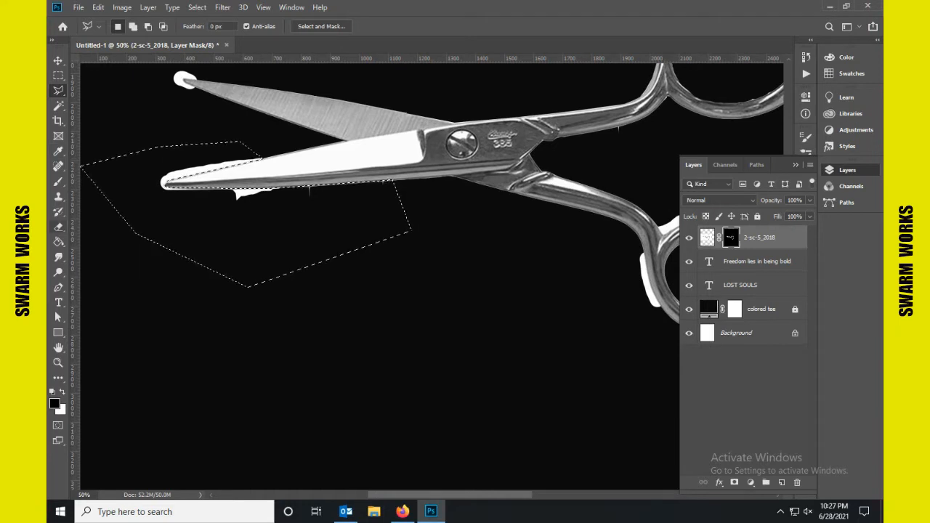
key(e)
mouse_move(249, 157)
mouse_down()
mouse_move(129, 158)
mouse_move(197, 164)
mouse_up()
key(ctrl+z)
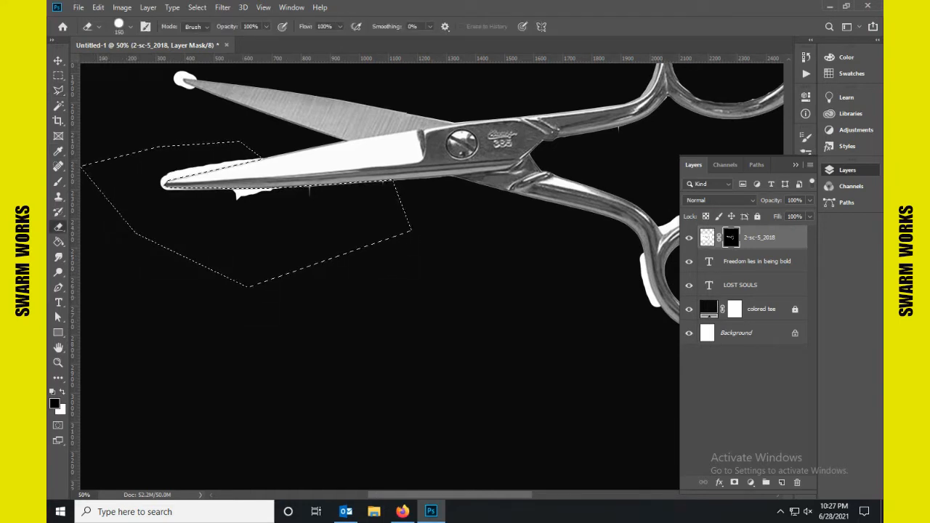
drag(290, 194, 172, 194)
drag(255, 168, 216, 170)
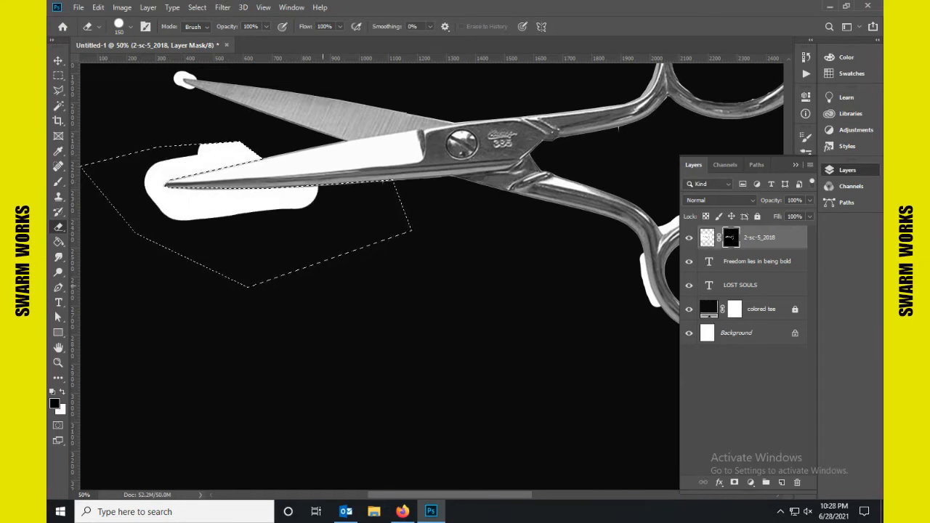
key(ctrl+z)
Swap the colours to make black the background colour, erase the fringe around the lower blade on the mask, and deselect.
key(x)
mouse_move(328, 212)
mouse_down()
mouse_move(167, 176)
mouse_move(263, 154)
mouse_move(381, 200)
mouse_up()
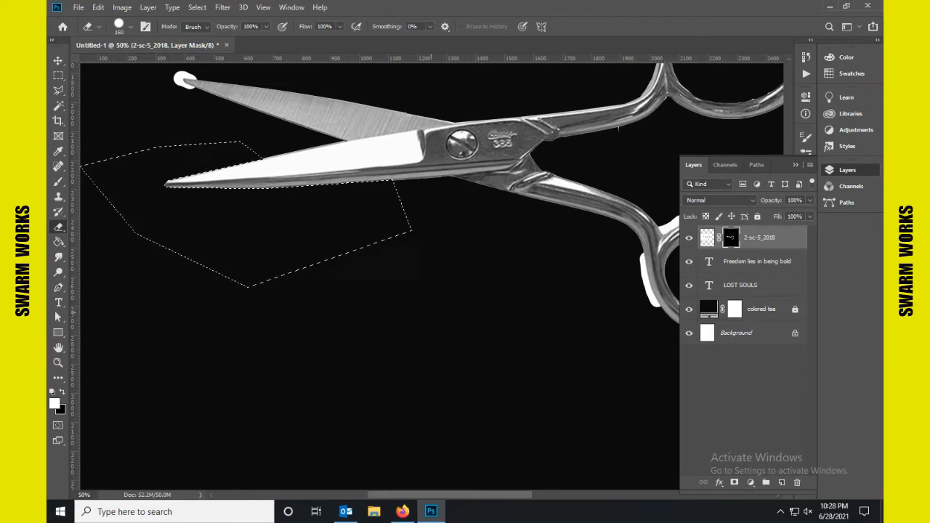
key(ctrl+d)
Select the white fringe along the outer right side of the lower finger ring with the Polygonal Lasso.
scroll(427, 276, up, 5)
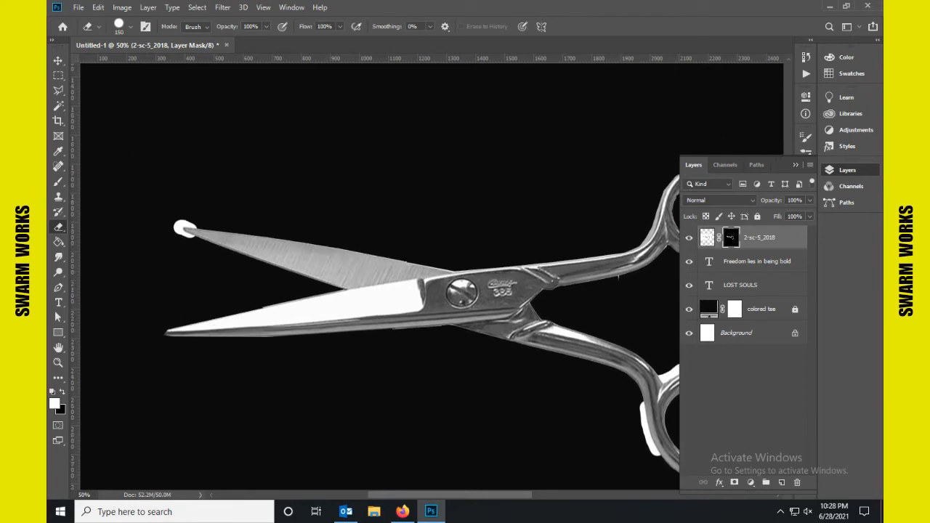
key(l)
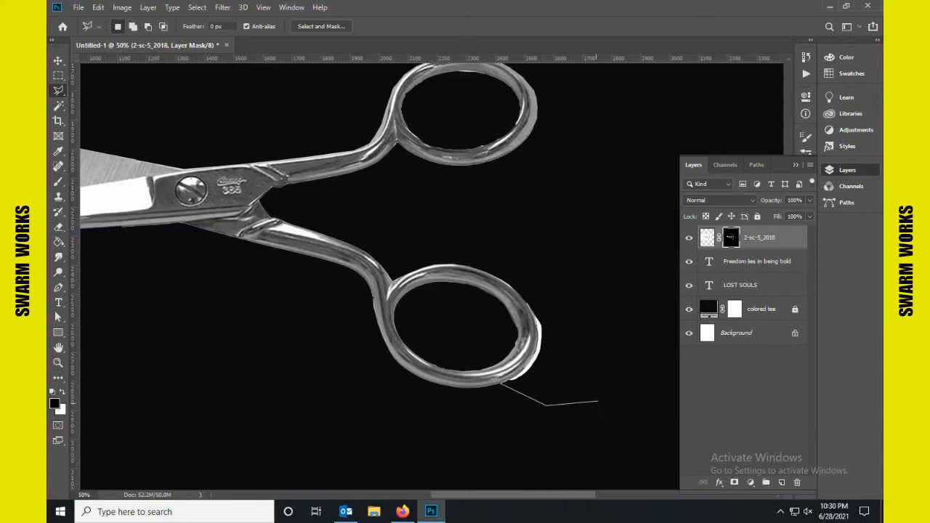
click(600, 379)
click(603, 308)
click(584, 267)
click(532, 258)
click(496, 262)
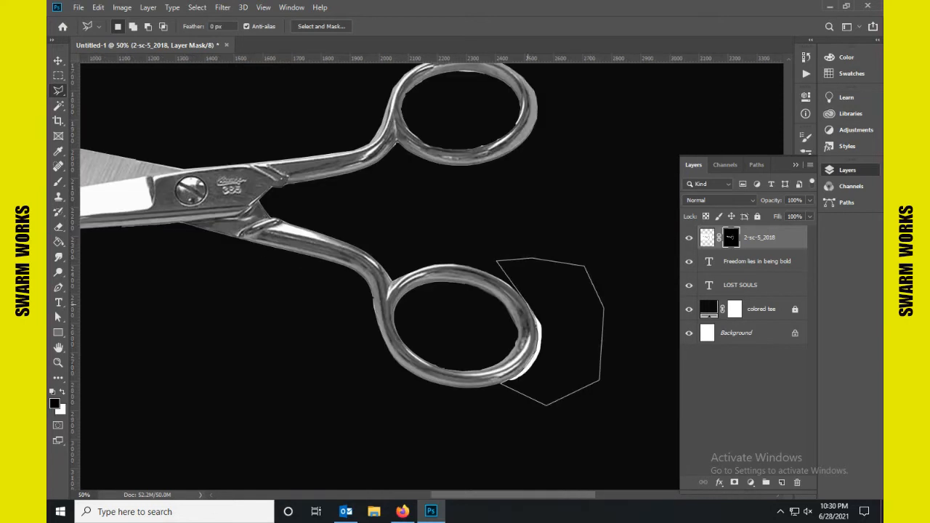
click(532, 306)
click(537, 341)
click(502, 384)
Hide the selected fringe beside the lower ring by erasing on the mask with black as the background colour, and deselect.
key(e)
mouse_move(509, 376)
mouse_down()
mouse_move(553, 347)
mouse_move(518, 266)
mouse_up()
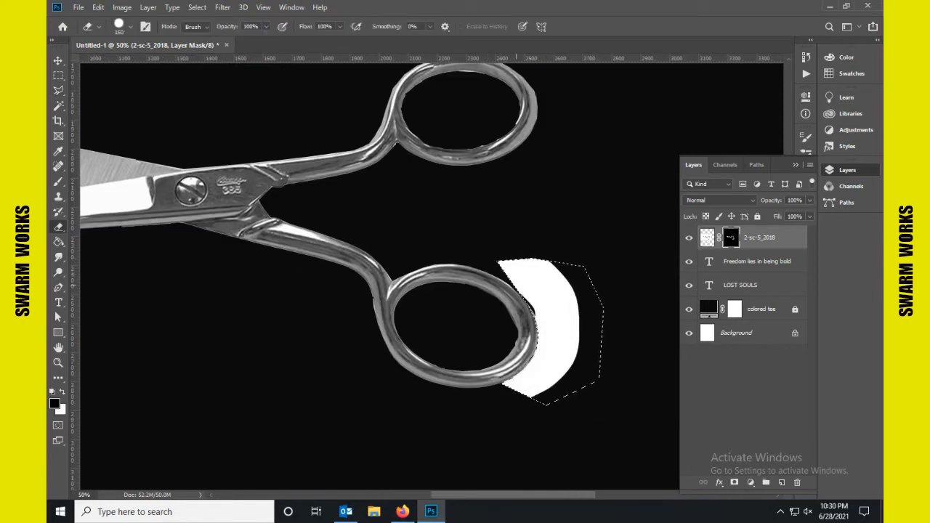
key(x)
mouse_move(510, 299)
mouse_down()
mouse_move(506, 265)
mouse_move(558, 357)
mouse_move(546, 273)
mouse_up()
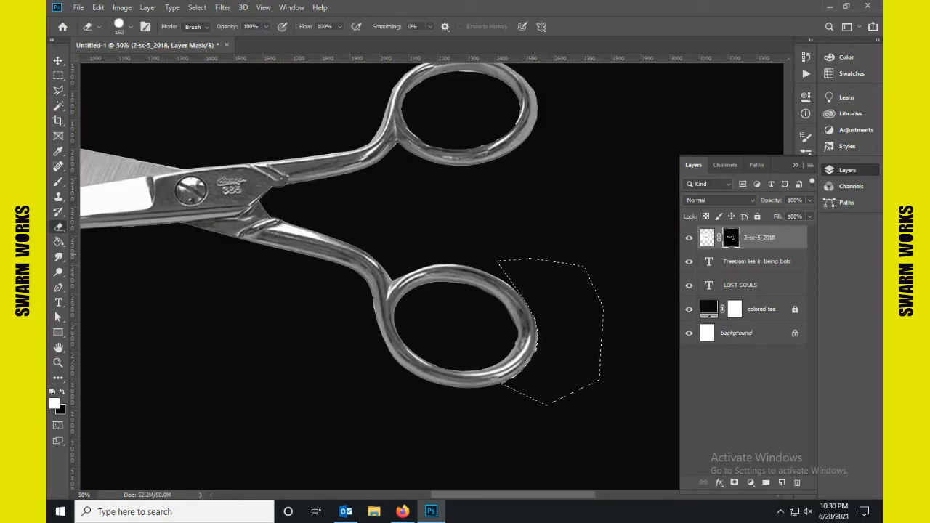
key(ctrl+d)
Move the scissors down and to the right on the canvas and convert their layer to a smart object.
key(ctrl+0)
key(v)
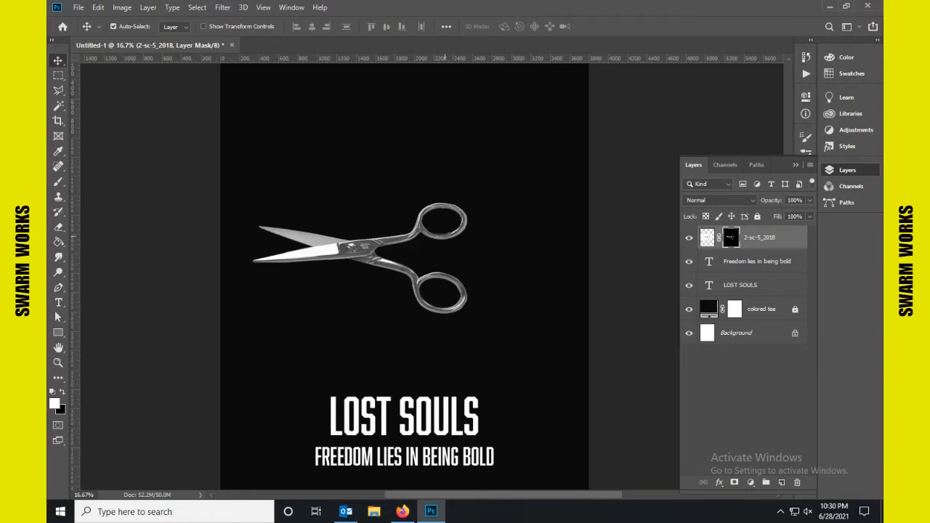
drag(441, 219, 516, 248)
right_click(706, 243)
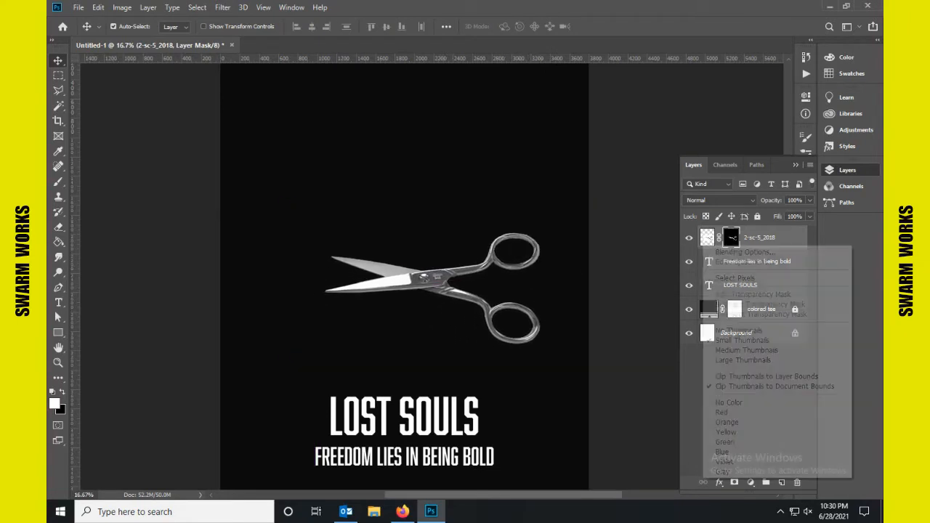
right_click(791, 239)
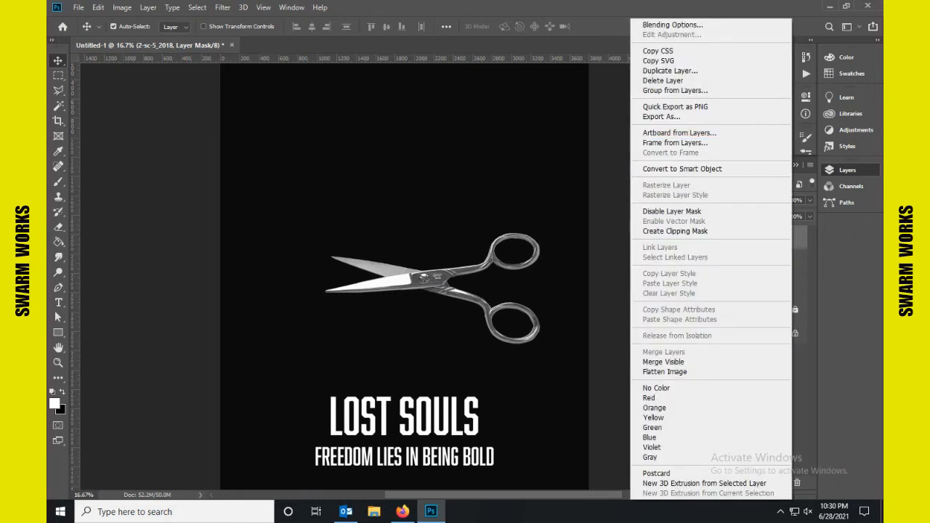
click(681, 169)
Enlarge the scissors to about 119% and position them roughly centred above the LOST SOULS lettering.
key(ctrl+t)
drag(326, 232, 284, 212)
drag(420, 266, 437, 286)
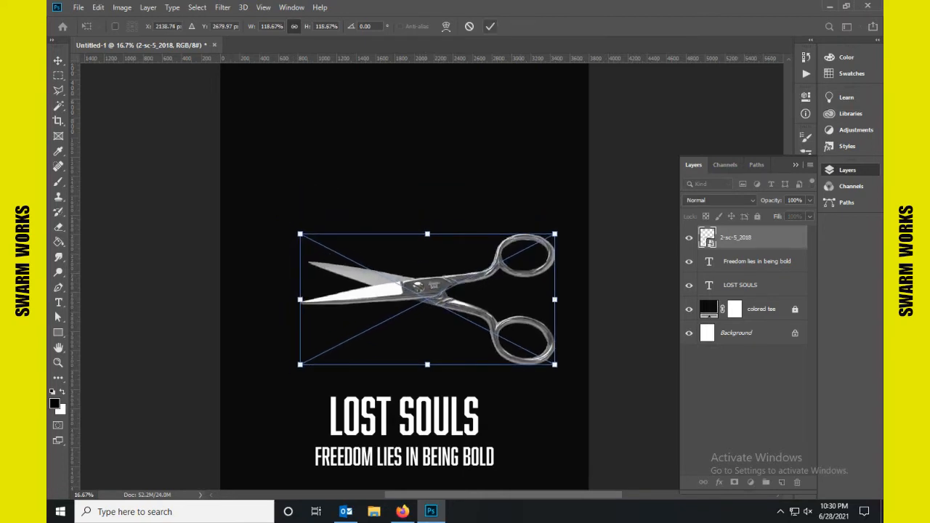
click(491, 26)
drag(546, 270, 533, 270)
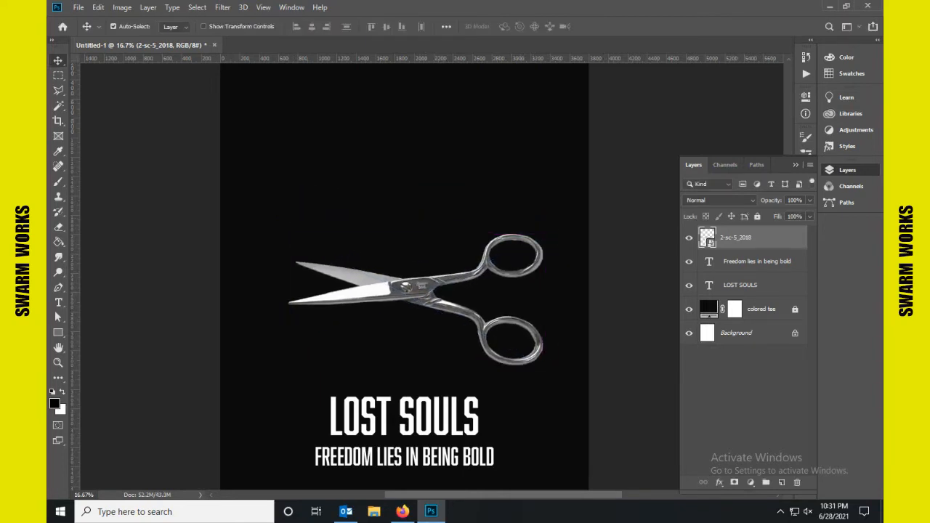
Rename the scissors layer as snippers.
right_click(772, 238)
key(Escape)
double_click(736, 237)
text(sciippers)
key(Return)
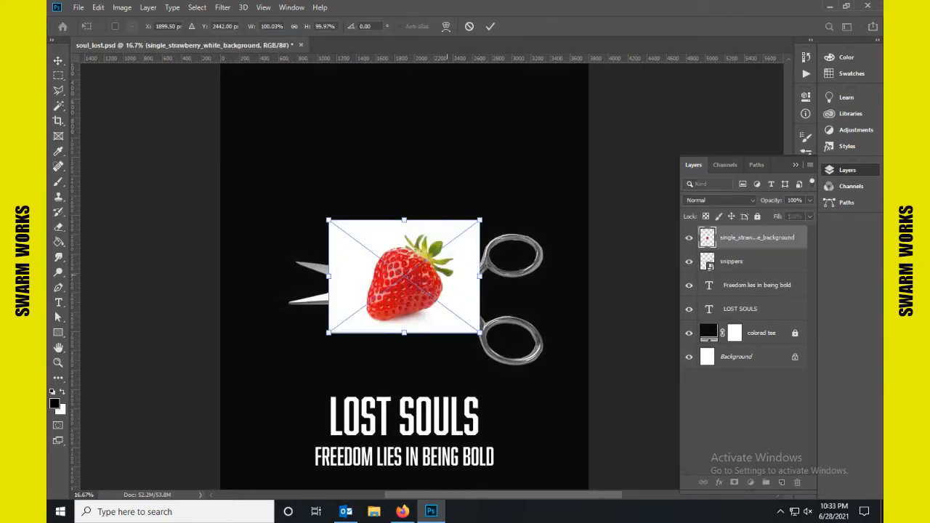
Enlarge the placed strawberry image evenly until it spans the full width of the canvas, and commit the placement.
drag(329, 219, 222, 138)
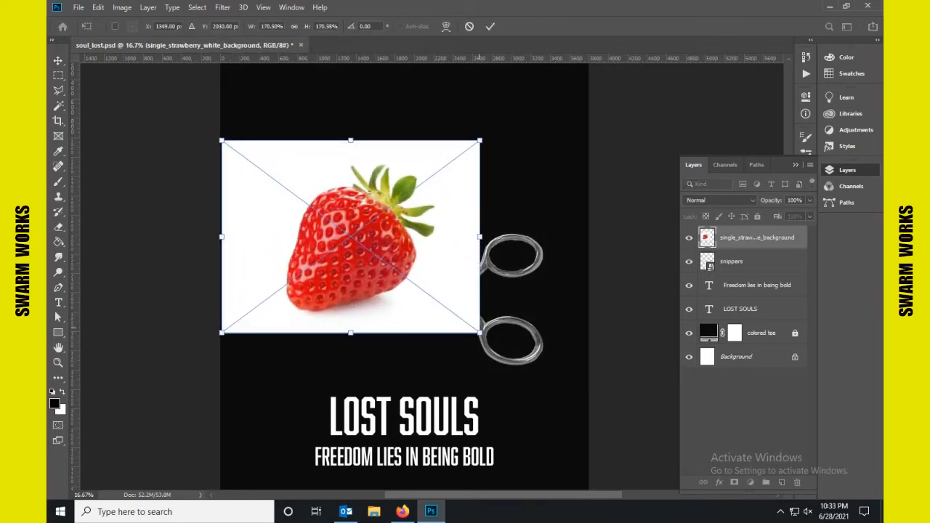
drag(480, 334, 608, 428)
drag(221, 140, 182, 110)
click(490, 26)
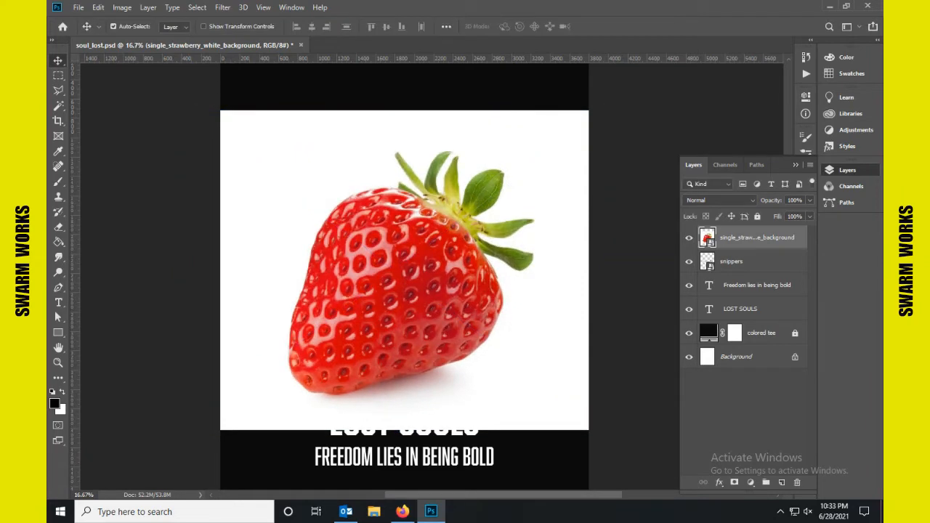
Hide the snippers layer and both text layers so that only the strawberry shows on the black background.
right_click(737, 237)
click(186, 153)
click(688, 261)
click(689, 286)
click(688, 310)
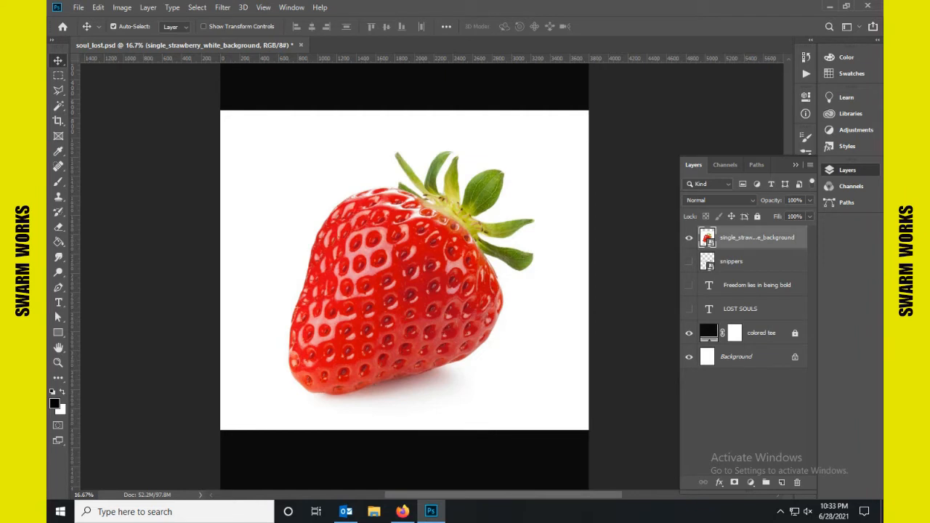
Select the strawberry and its leaves by tracing their outline with the Magnetic Lasso.
key(l)
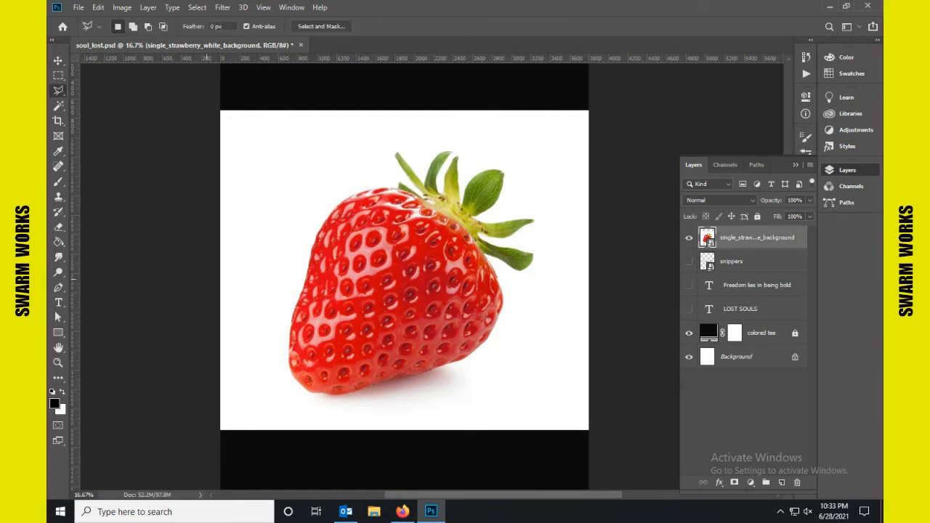
right_click(58, 90)
click(102, 113)
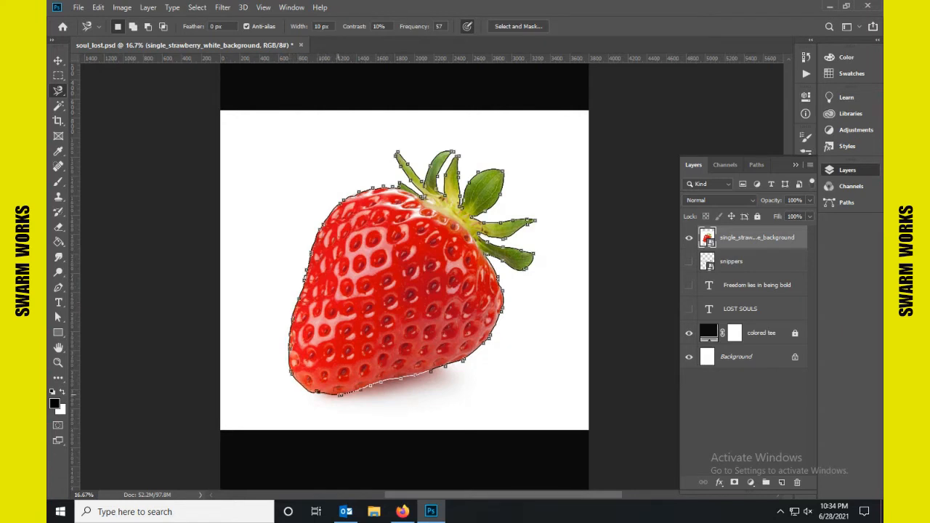
key(Return)
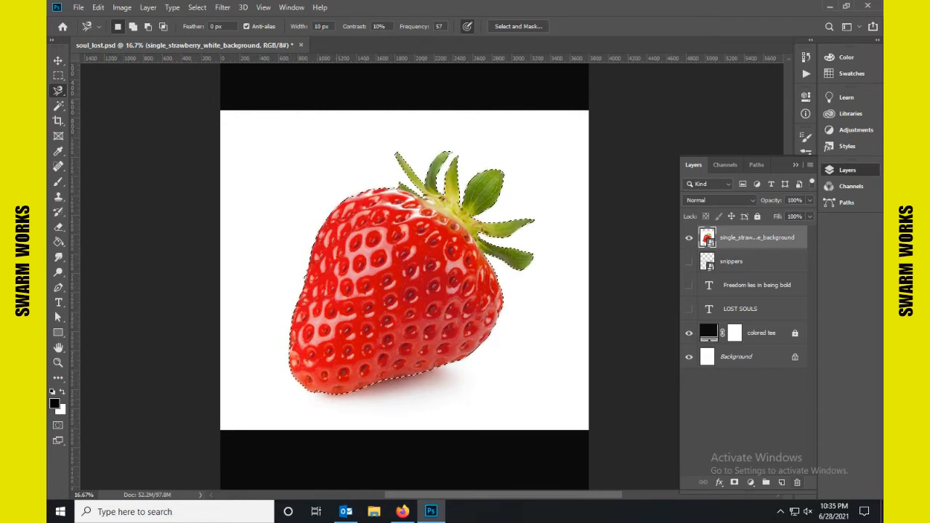
Mask out the strawberry's white background from the selection and clean up the mask's edges with a black brush.
click(735, 482)
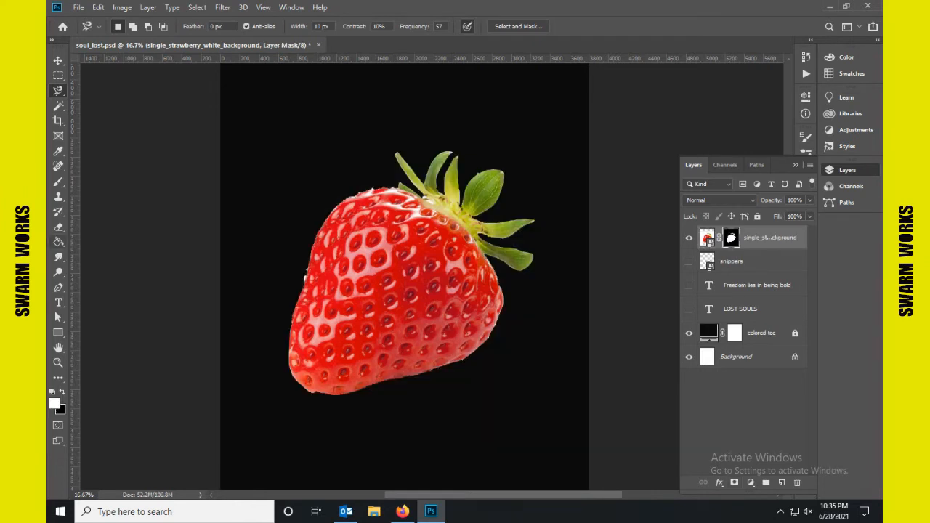
key(b)
key(x)
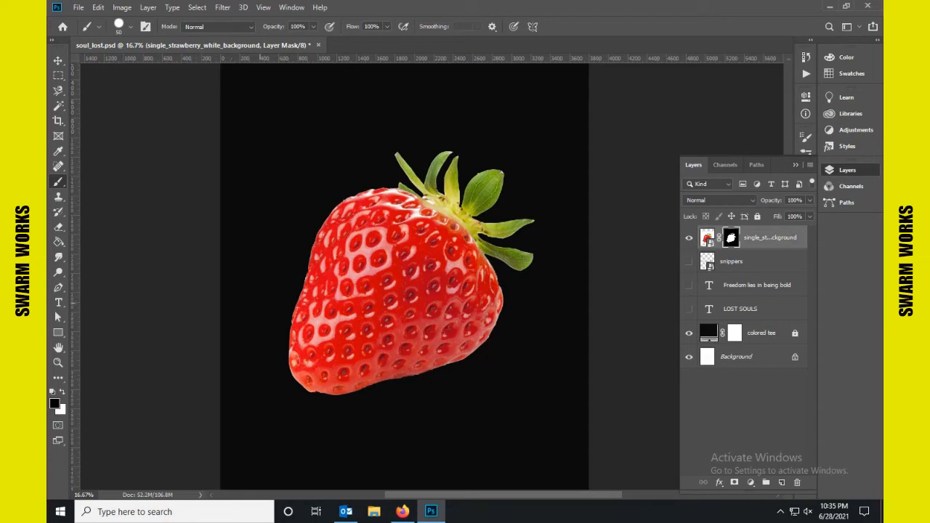
Convert the masked strawberry layer to a smart object and rename it as soul.
right_click(770, 238)
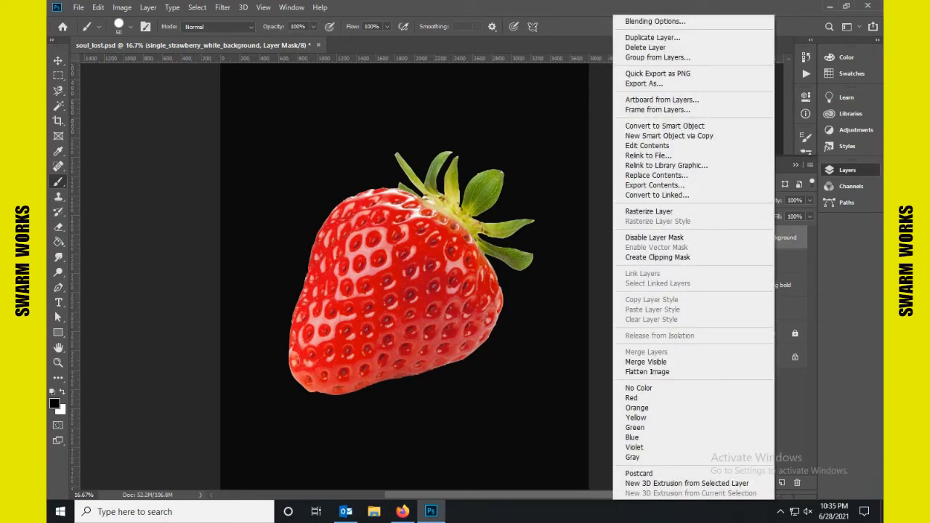
click(665, 126)
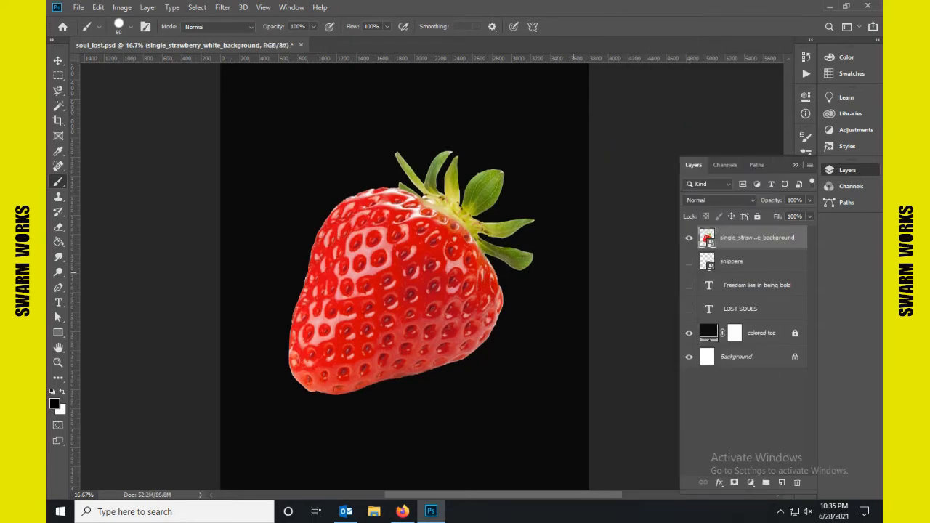
double_click(756, 237)
text(soul)
key(Return)
Rotate the strawberry upright with its leaves on top, centre it on the canvas and convert its layer to a smart object again.
key(ctrl+t)
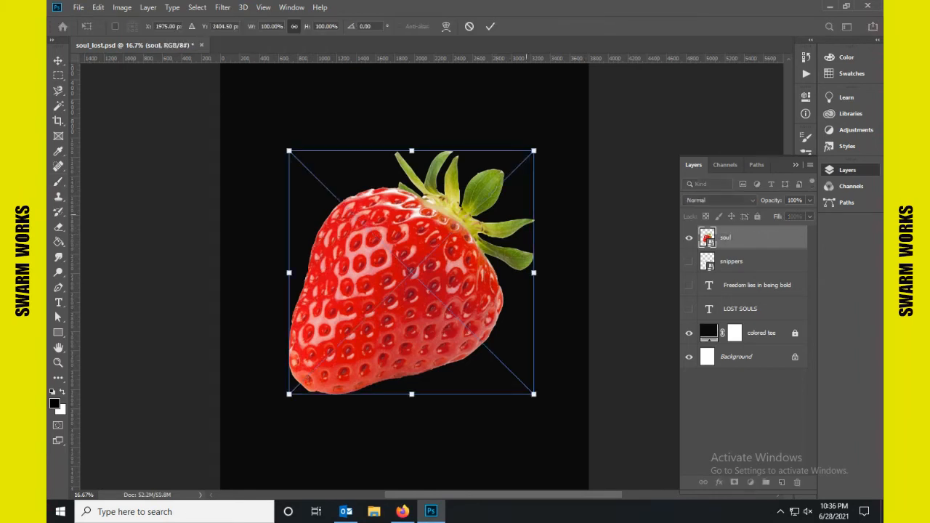
drag(550, 158, 449, 83)
click(490, 27)
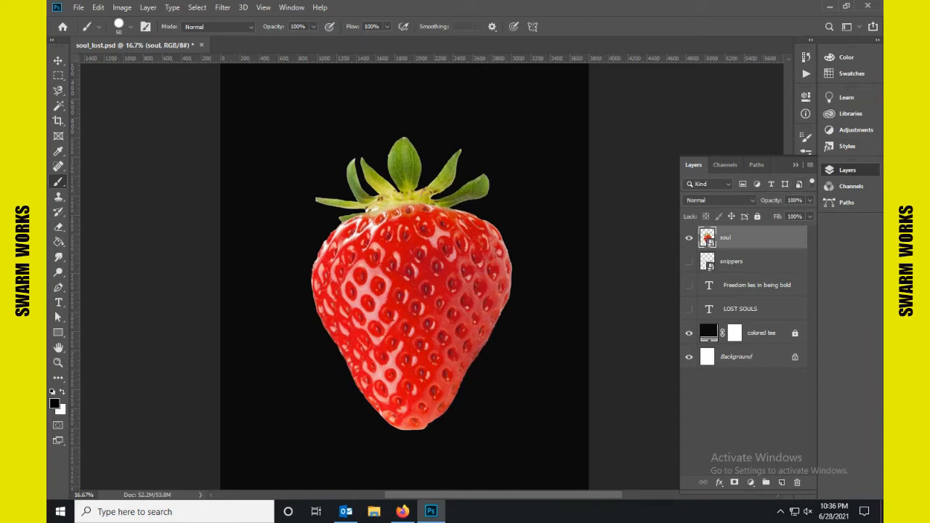
right_click(755, 239)
click(645, 127)
Hide the soul layer and show the snippers layer.
click(122, 7)
mouse_move(139, 37)
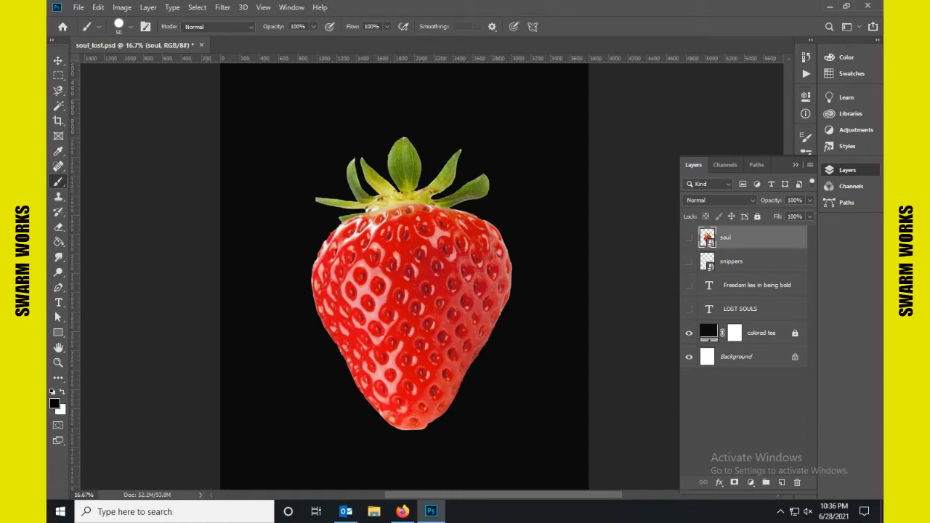
click(688, 261)
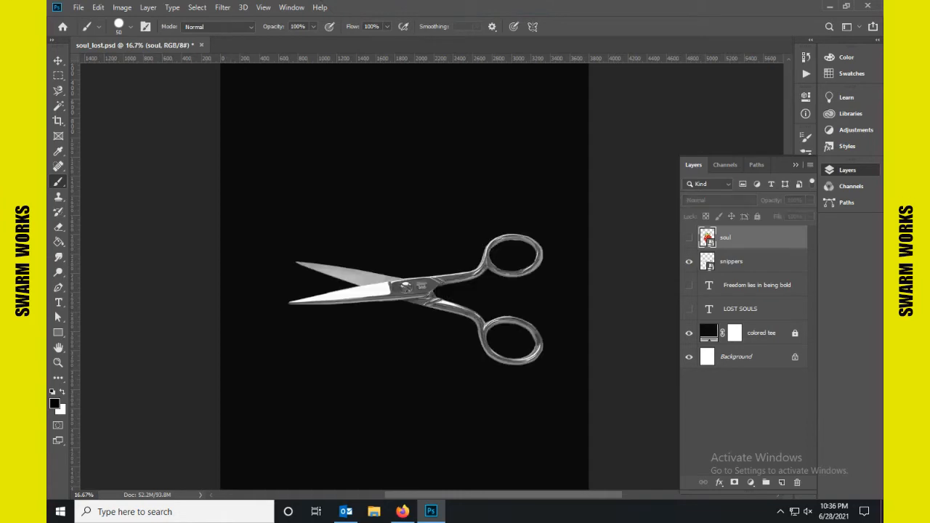
key(alt+i)
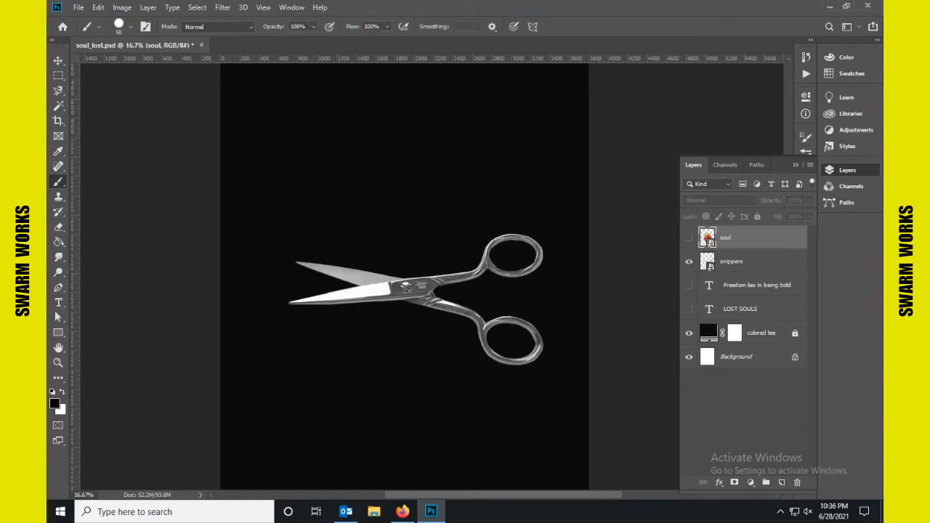
Rasterize the snippers layer and desaturate the scissors.
right_click(759, 262)
click(672, 212)
click(122, 7)
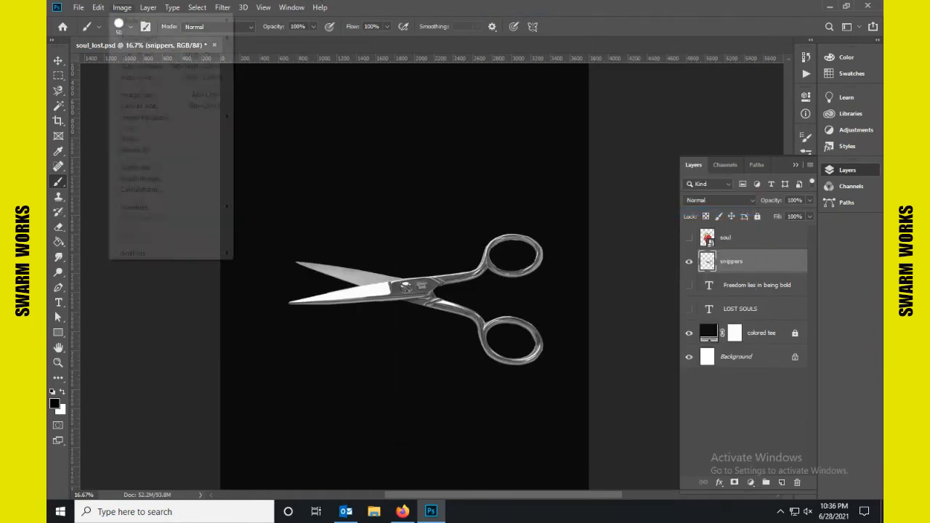
mouse_move(139, 38)
click(259, 263)
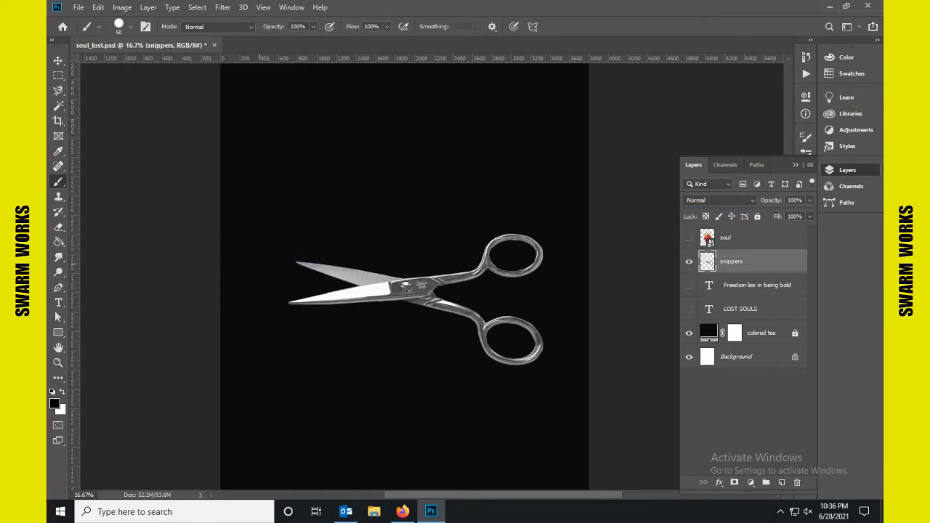
Increase the scissors' contrast with Levels, raising the black input to 21 and lowering the white input slightly.
key(ctrl+l)
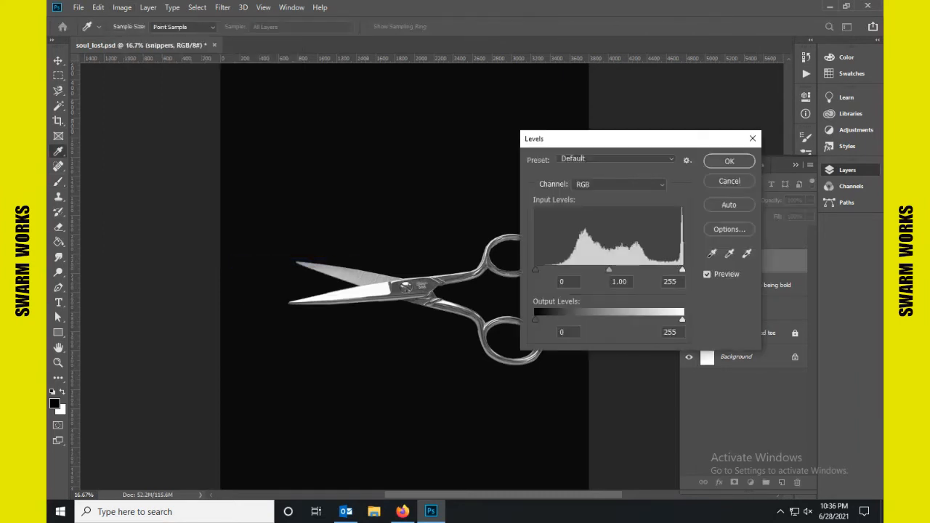
mouse_move(535, 269)
mouse_down()
mouse_move(560, 270)
mouse_move(548, 270)
mouse_up()
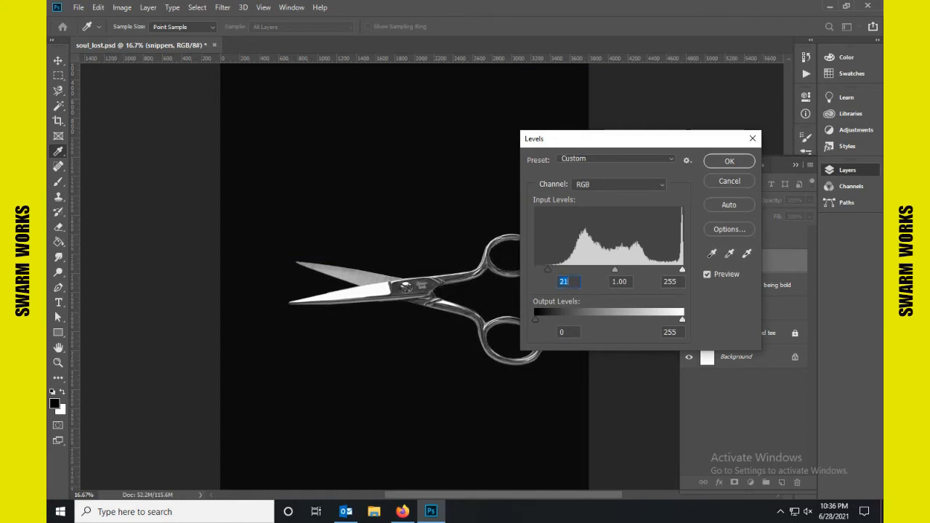
drag(682, 269, 672, 269)
key(Return)
key(b)
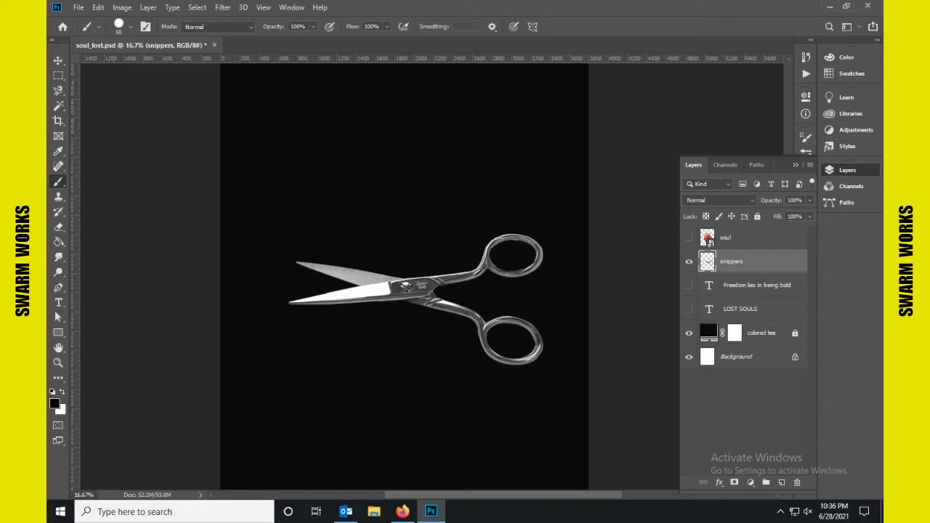
Rasterize the soul layer, show it and desaturate the strawberry.
right_click(770, 238)
click(698, 210)
click(689, 238)
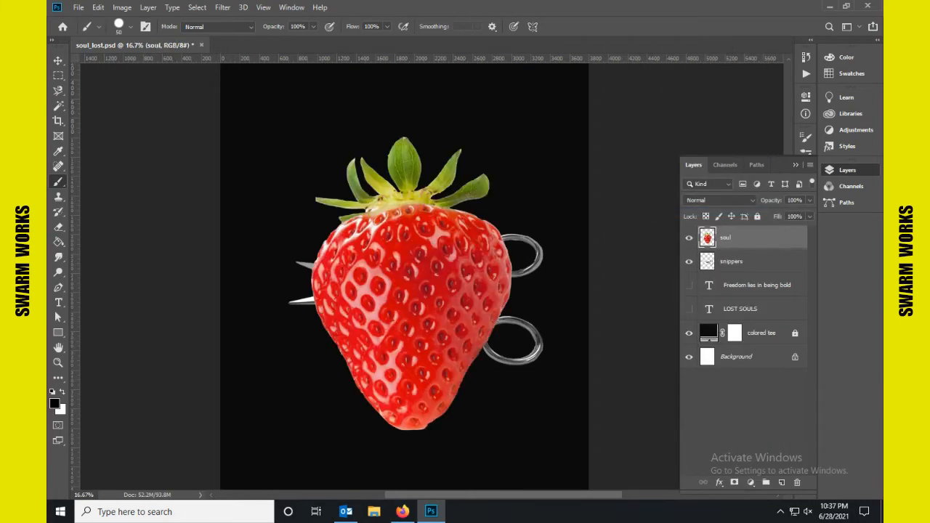
key(ctrl+shift+u)
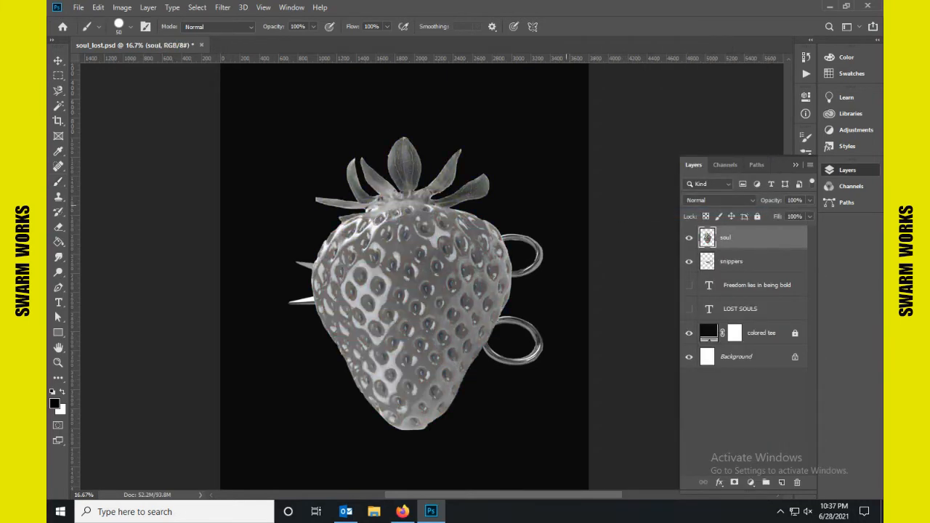
Darken the strawberry with Levels, using input values of 37 for black, 0.72 for midtones and 247 for white.
key(ctrl+l)
drag(535, 270, 556, 270)
mouse_move(682, 270)
mouse_down()
mouse_move(668, 269)
mouse_move(677, 269)
mouse_up()
drag(617, 269, 630, 269)
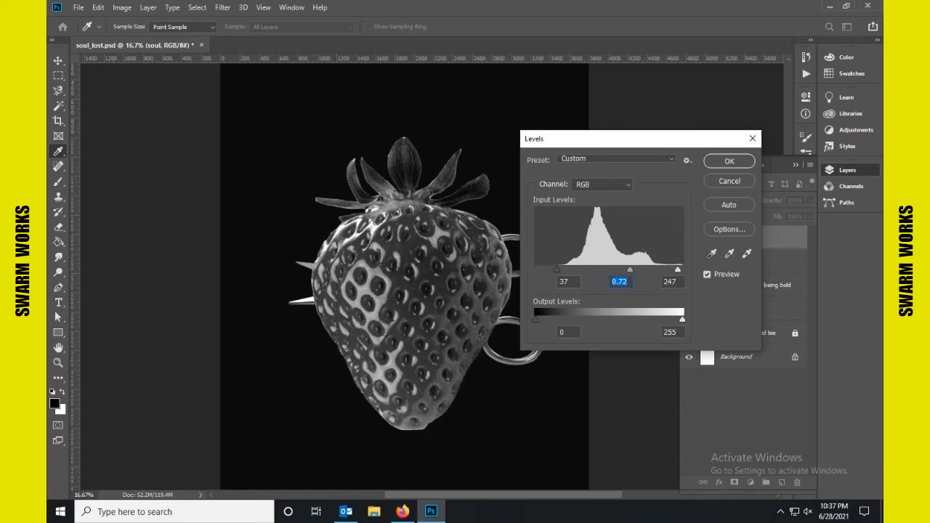
key(Return)
key(b)
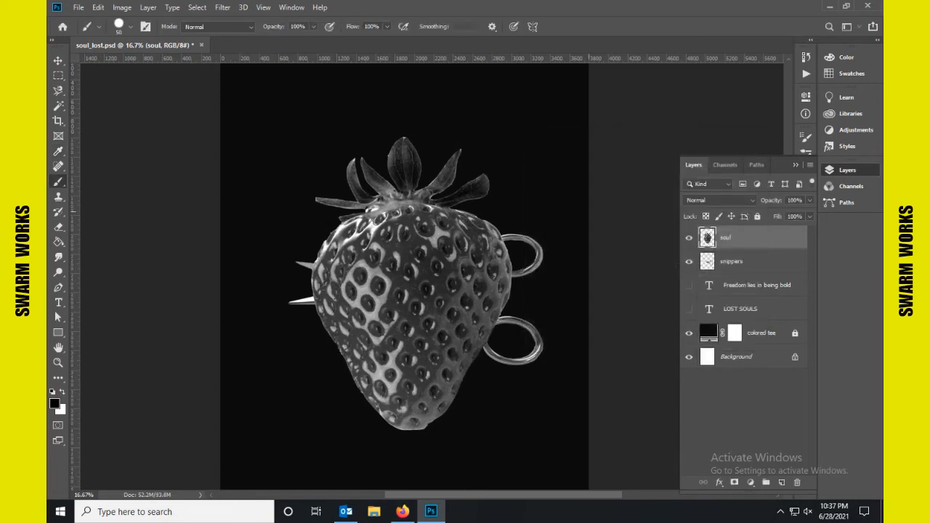
Invert the strawberry's tones and move it up and to the left over the scissors.
click(122, 8)
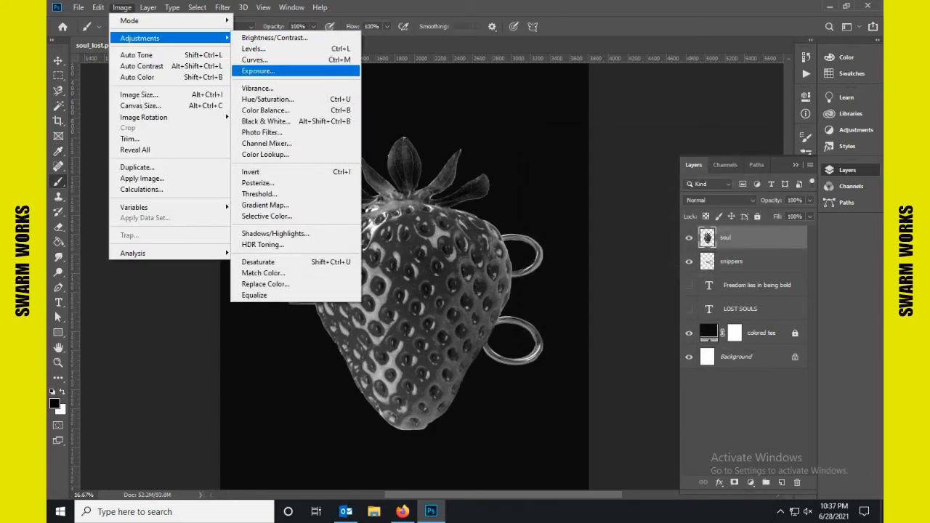
click(250, 171)
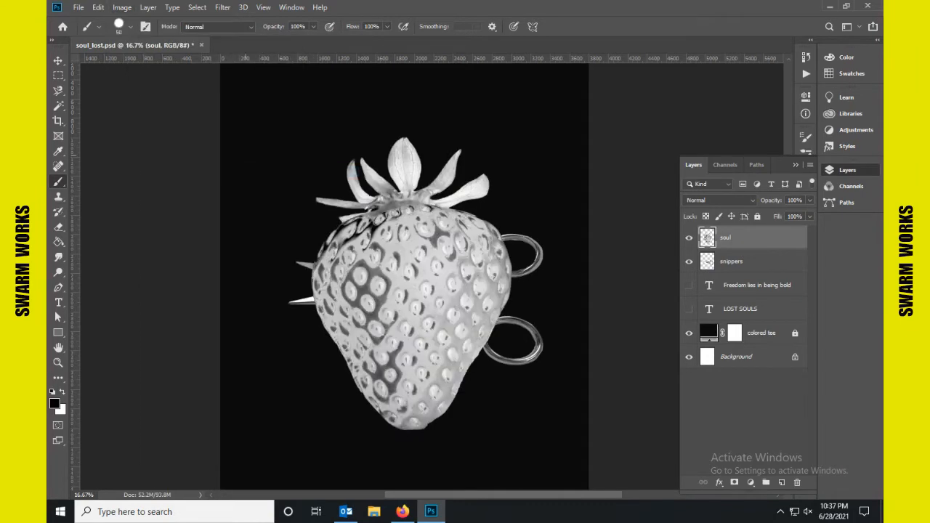
key(v)
drag(446, 252, 412, 187)
Deepen the inverted strawberry's contrast with Levels, using input values of 34 for black, 0.45 for midtones and 255 for white.
key(ctrl+l)
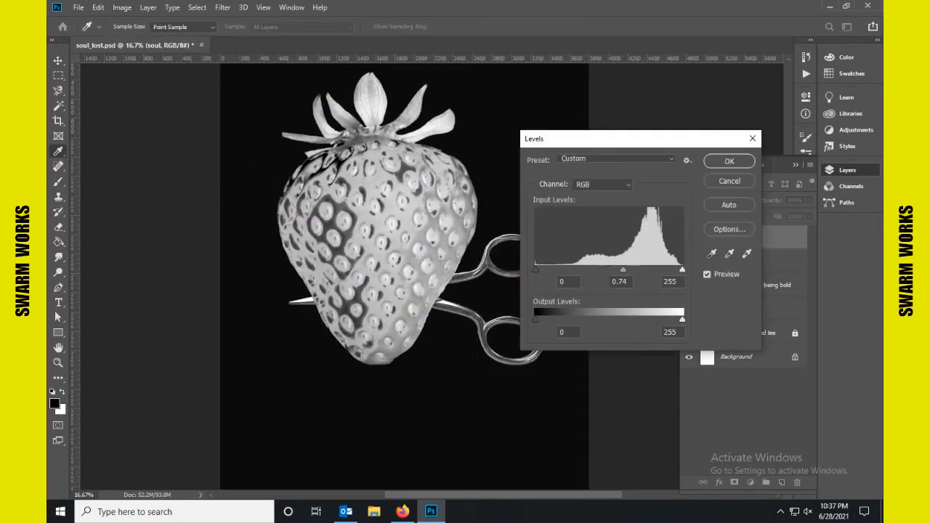
drag(626, 270, 623, 269)
drag(535, 269, 555, 269)
drag(682, 269, 645, 269)
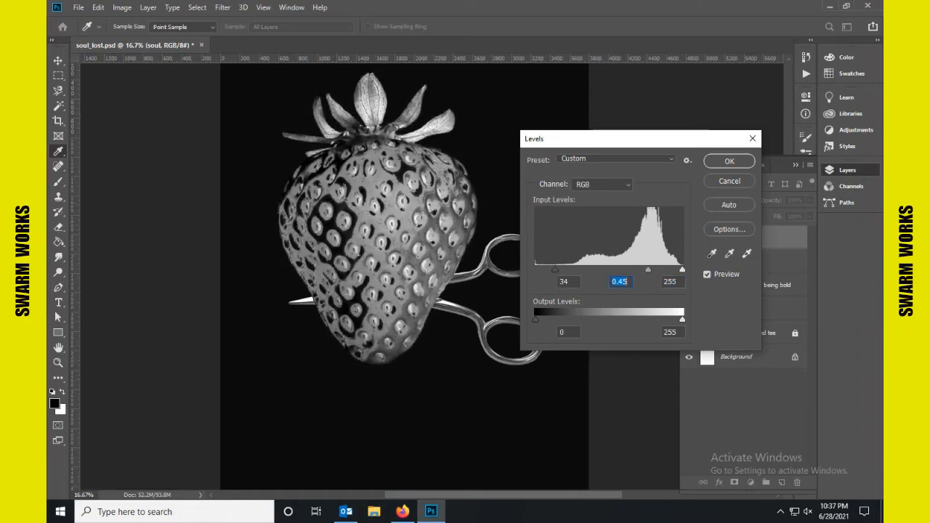
click(730, 161)
Try the Grain filter on the strawberry with intensity 52, contrast 68 and the Stippled grain type.
click(222, 7)
click(243, 56)
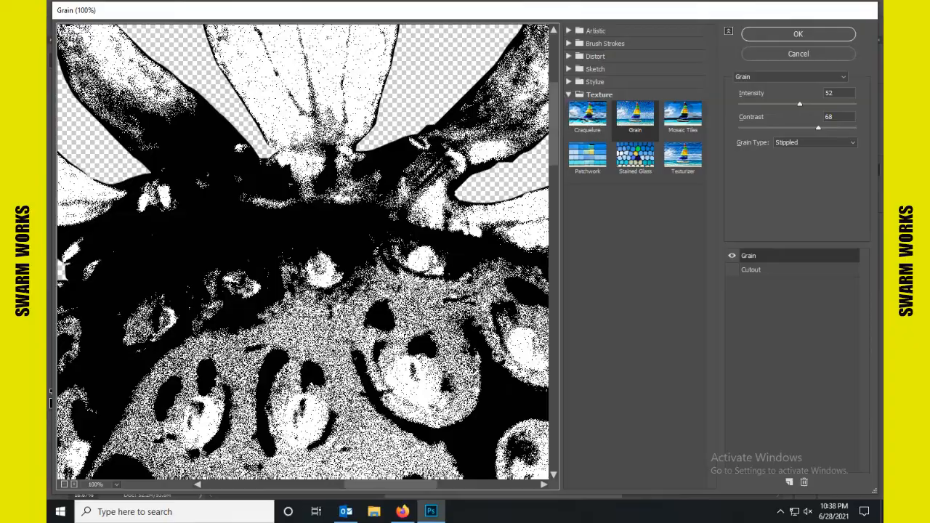
drag(377, 363, 273, 114)
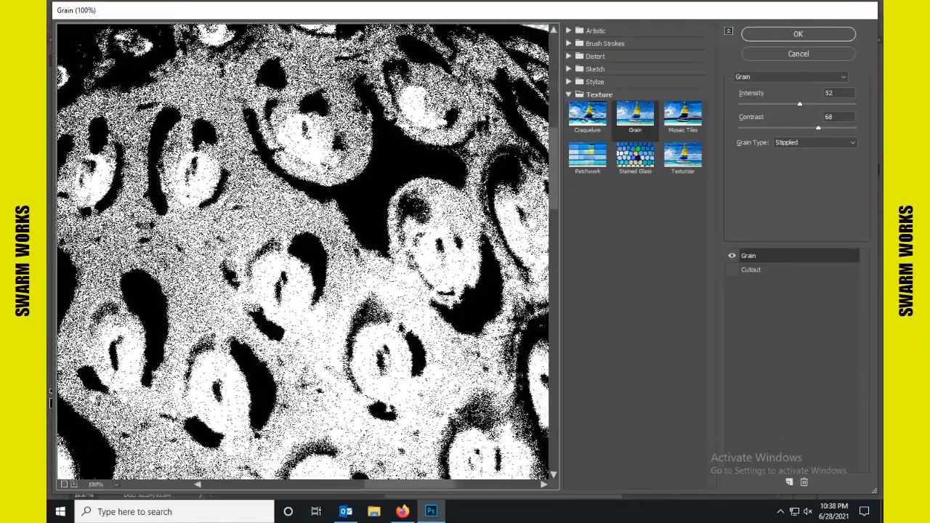
click(797, 34)
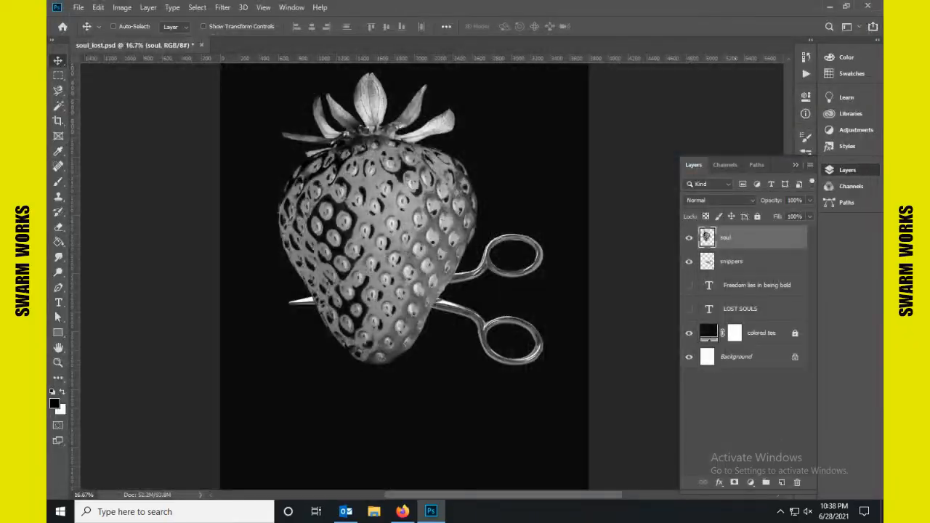
Duplicate the strawberry layer, apply Stippled Grain with intensity 45 and contrast 72 to the copy, and blend it in Multiply mode.
key(ctrl+j)
click(222, 7)
click(241, 55)
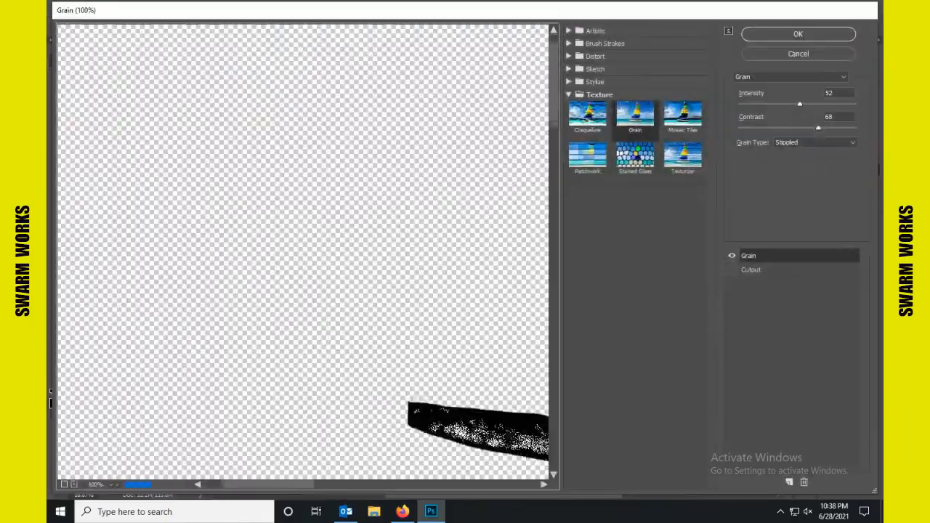
drag(509, 422, 95, 174)
drag(363, 326, 234, 206)
key(ctrl+minus)
key(ctrl+minus)
key(ctrl+minus)
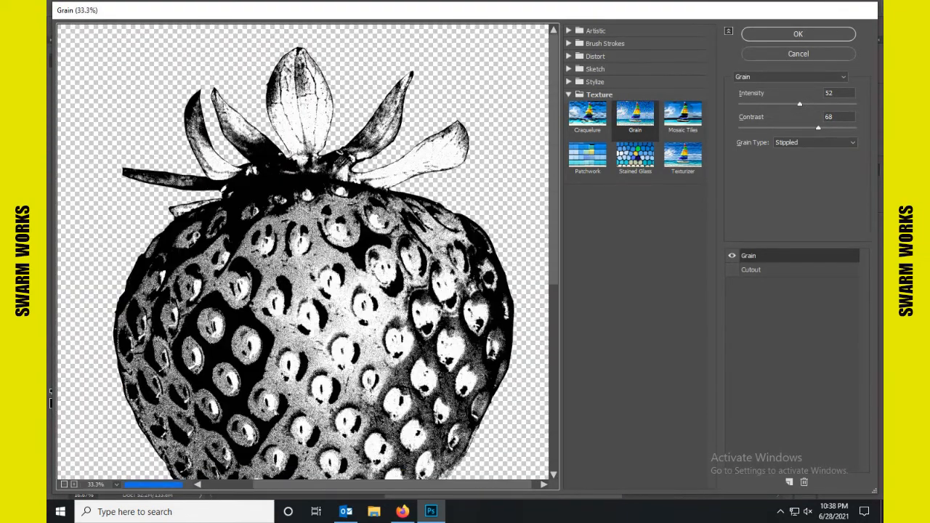
drag(799, 104, 822, 128)
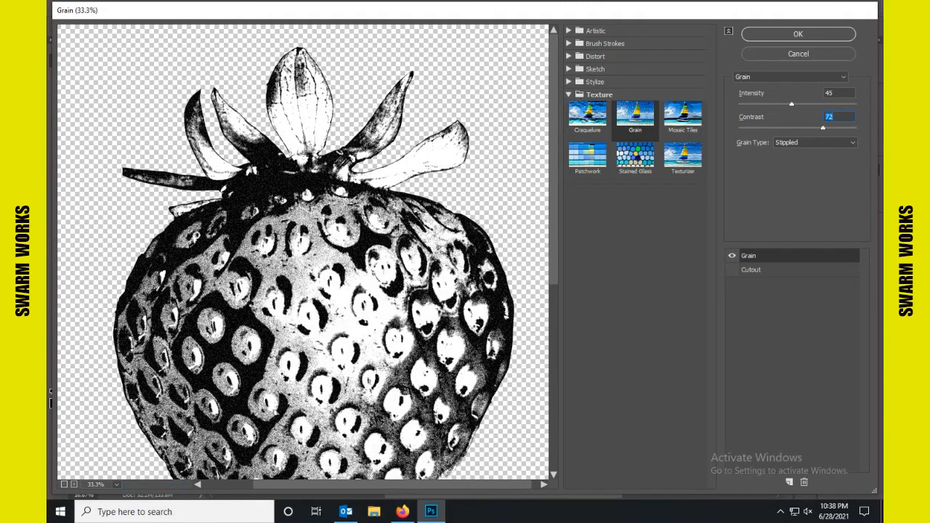
key(Return)
click(717, 200)
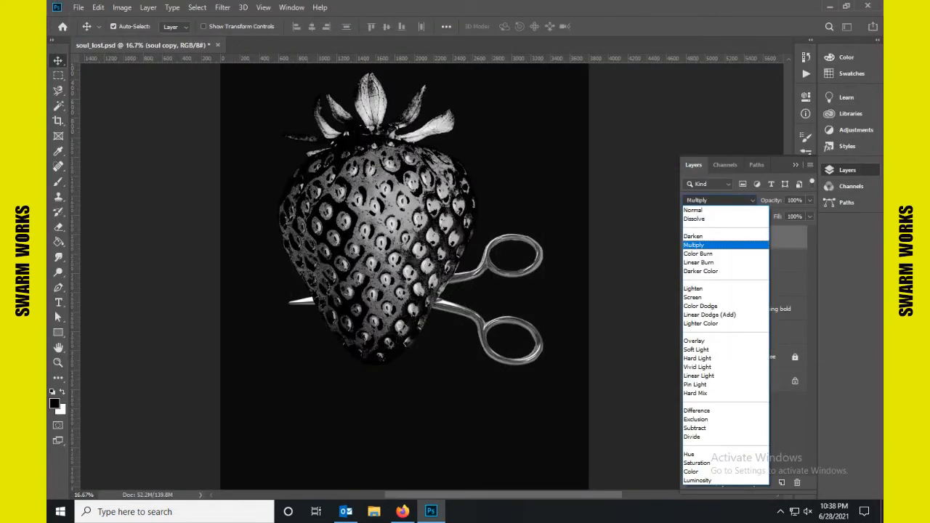
click(709, 244)
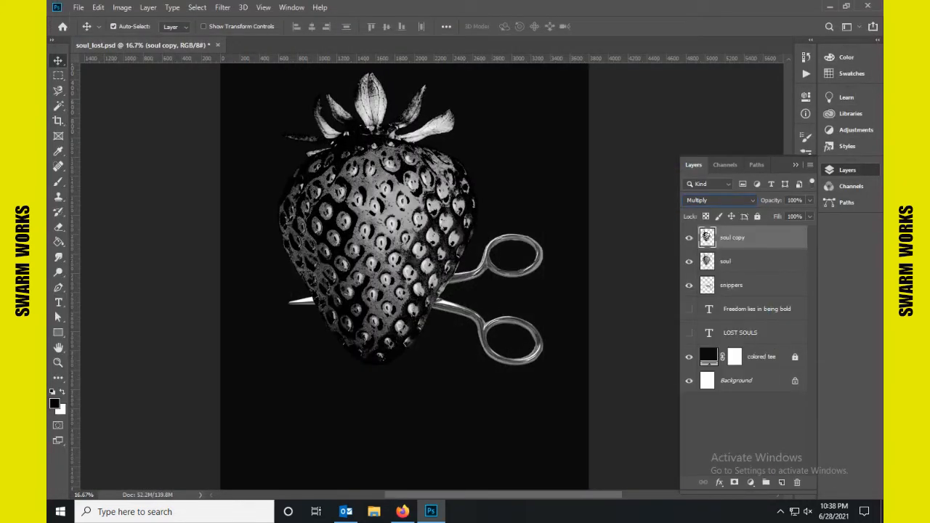
Combine the grain copy and the original strawberry layer into one smart object and rasterize it.
click(754, 285)
click(754, 238)
shift+click(754, 262)
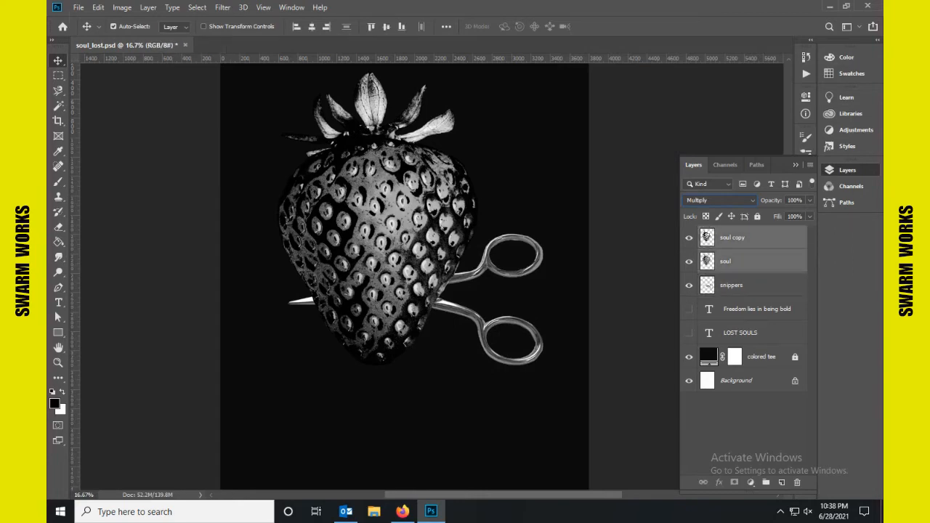
right_click(755, 261)
click(639, 169)
right_click(754, 239)
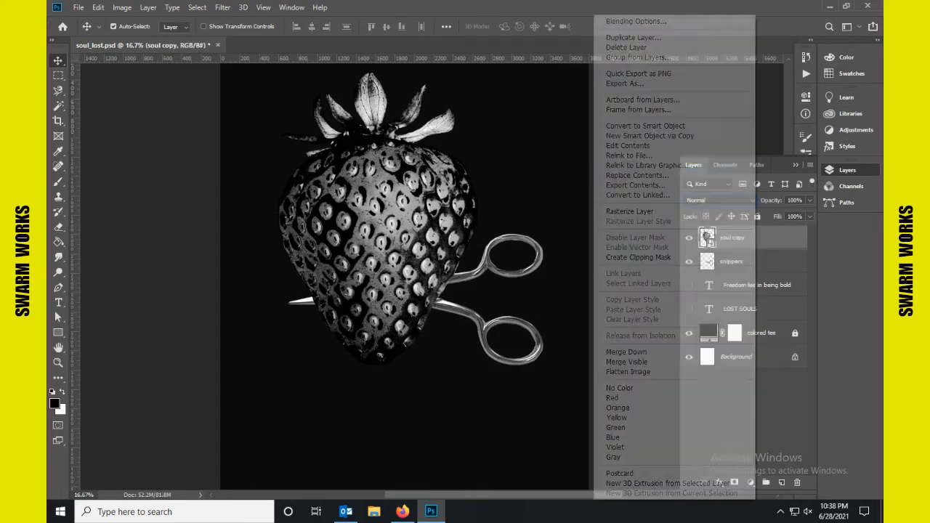
click(629, 211)
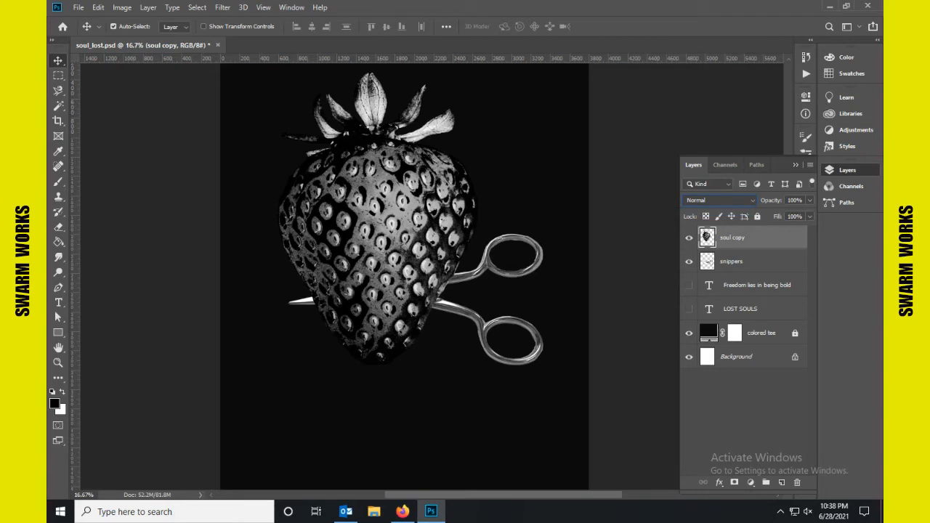
Shift the strawberry slightly right, outline its upper part along a diagonal cut with the Polygonal Lasso, and copy that part to a new layer.
drag(395, 286, 421, 283)
scroll(443, 298, up, 2)
drag(58, 90, 113, 102)
click(281, 337)
click(547, 236)
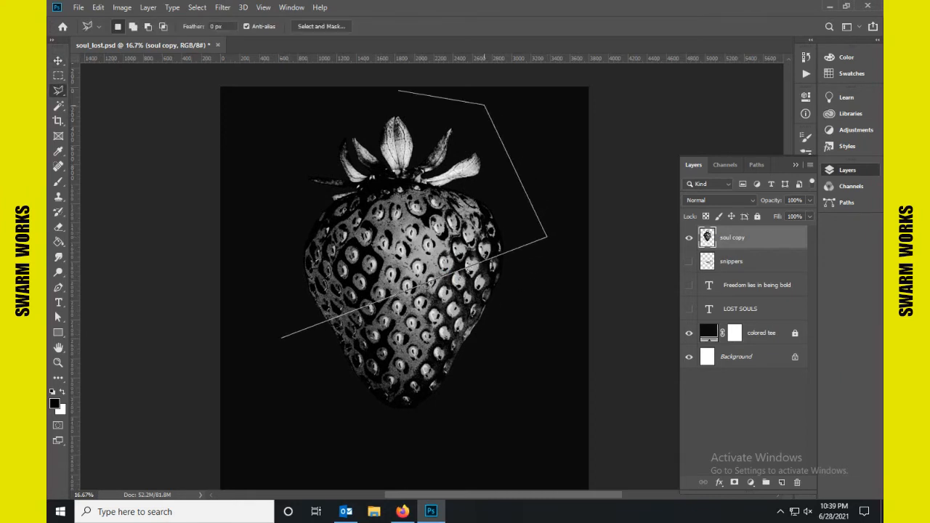
click(485, 105)
click(349, 103)
click(245, 216)
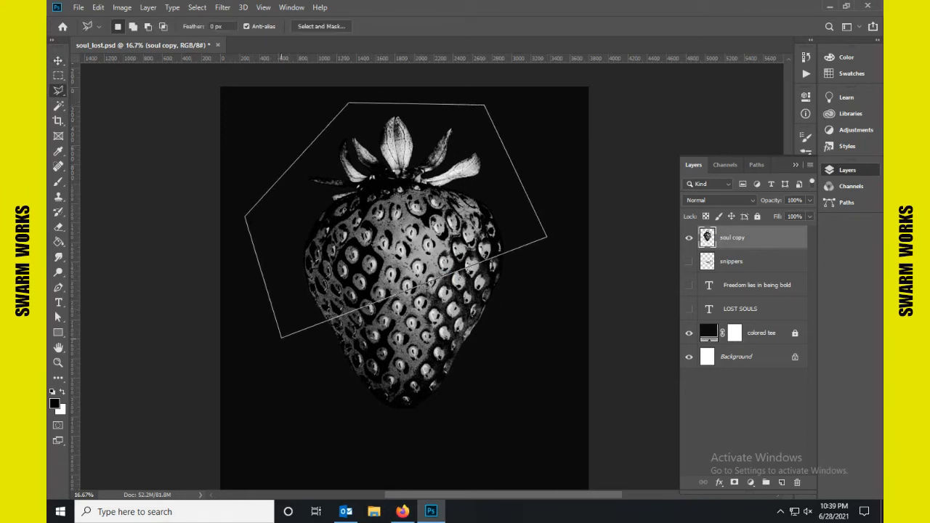
click(281, 337)
key(ctrl+j)
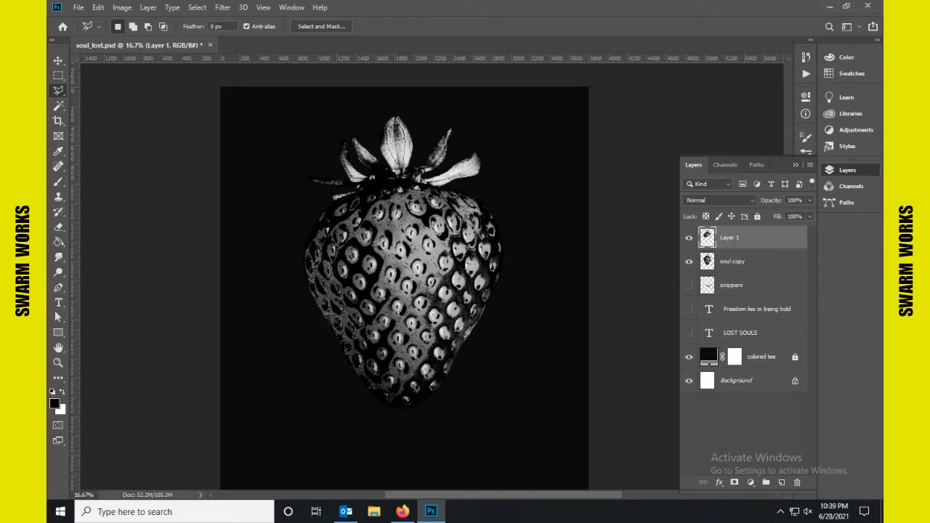
key(ctrl+z)
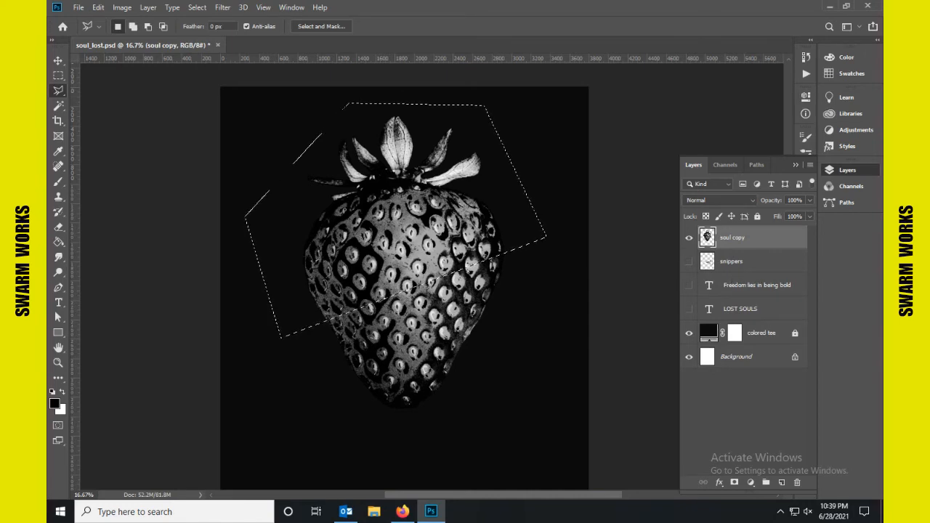
key(ctrl+j)
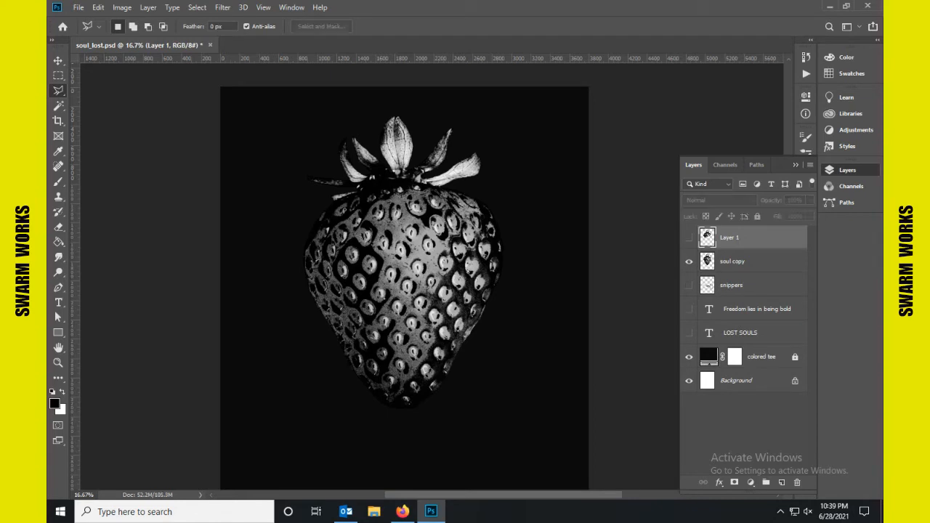
Copy the strawberry's remaining lower part to its own layer and move it straight down to open a diagonal gap.
click(752, 262)
click(689, 237)
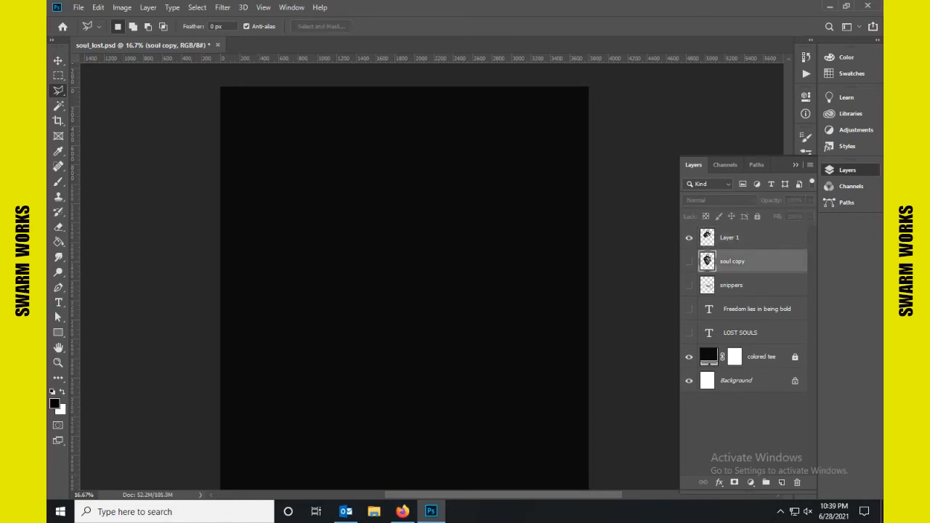
ctrl+click(706, 238)
key(ctrl+shift+i)
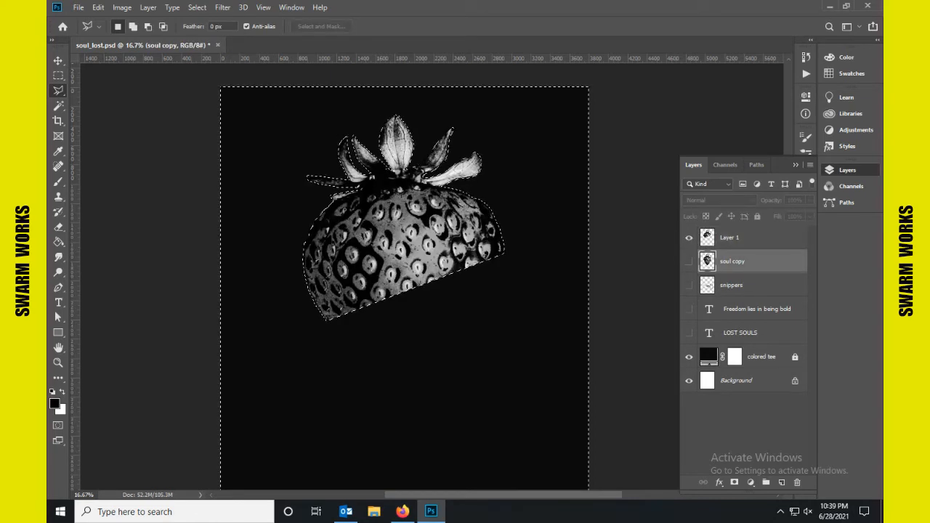
click(689, 261)
click(689, 237)
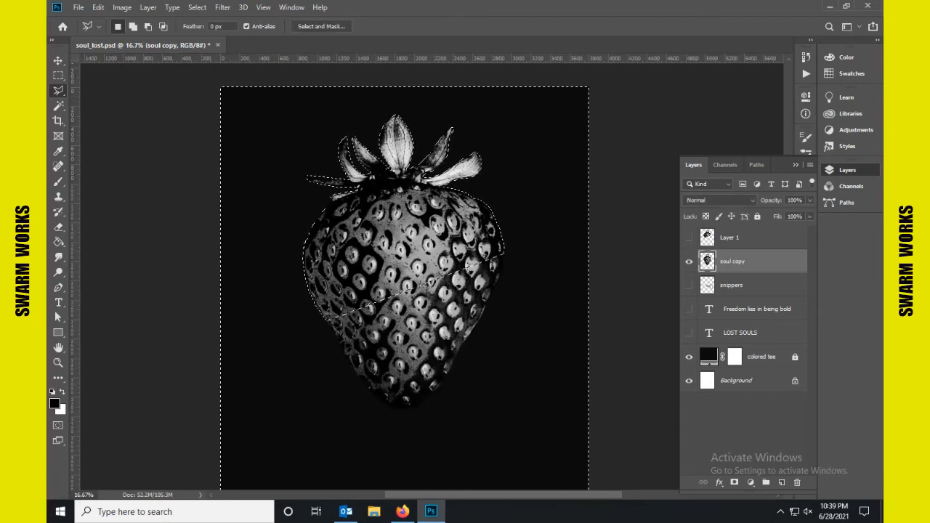
key(ctrl+j)
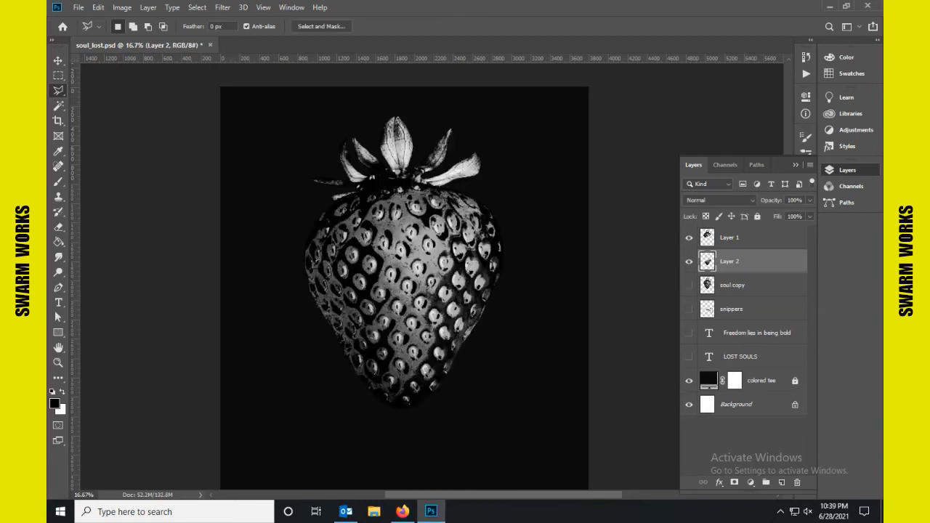
key(v)
drag(438, 311, 438, 351)
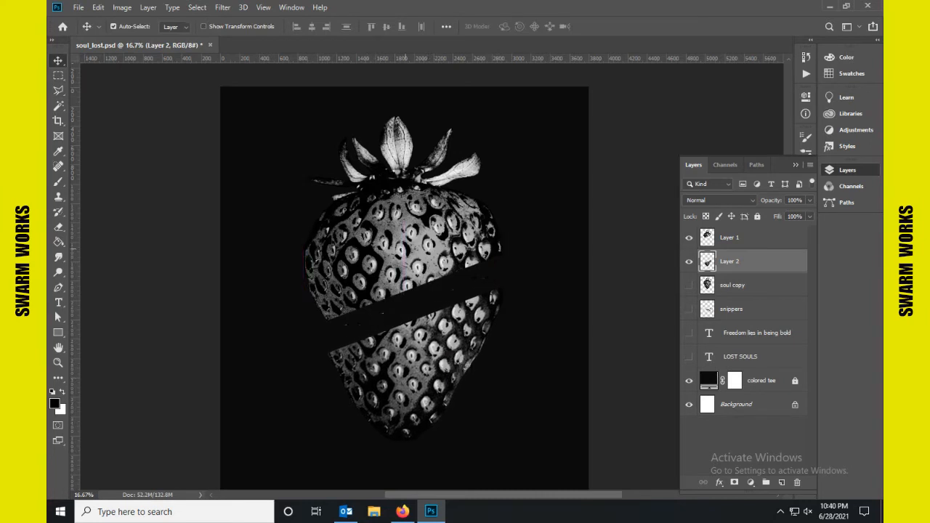
Rotate both strawberry halves together by 19.30°.
shift+click(730, 237)
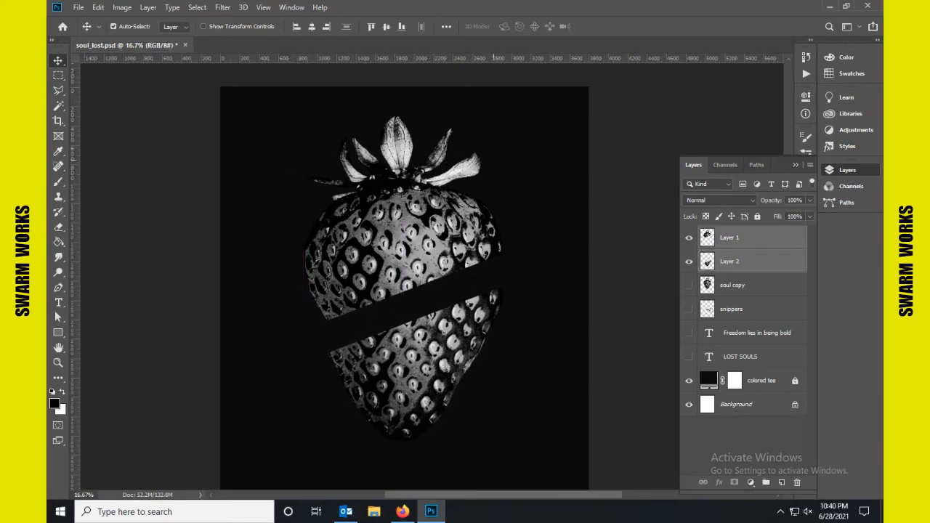
key(ctrl+t)
drag(501, 110, 555, 154)
click(604, 26)
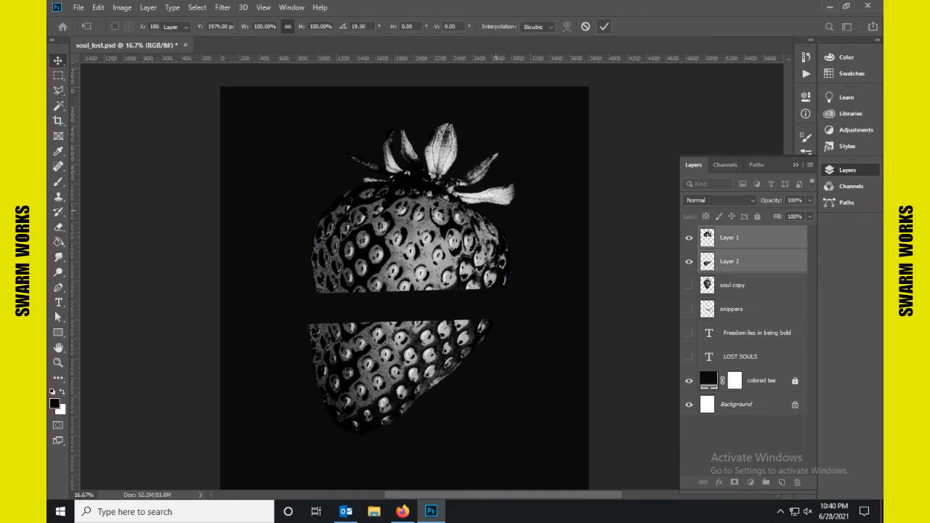
Rotate the upper strawberry half by -16.07° and move it up and to the left.
click(729, 237)
key(ctrl+t)
drag(521, 117, 495, 98)
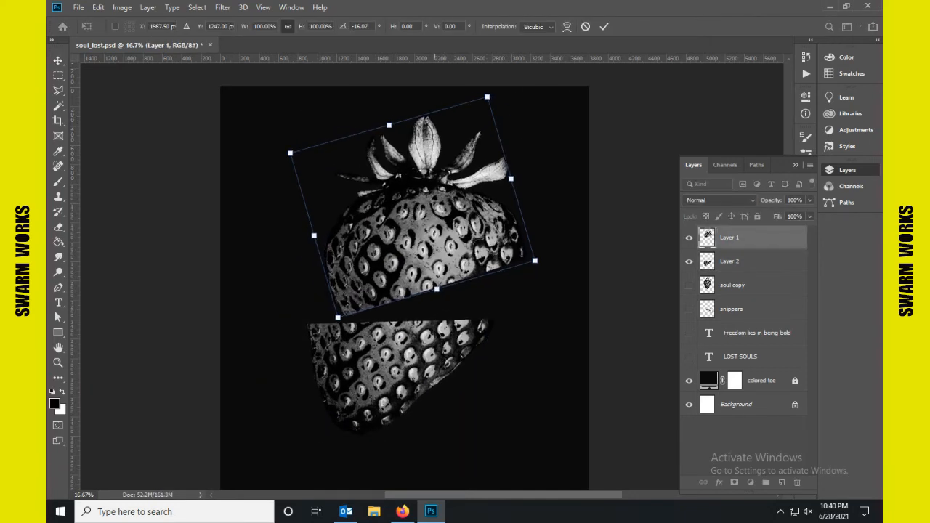
drag(432, 203, 394, 193)
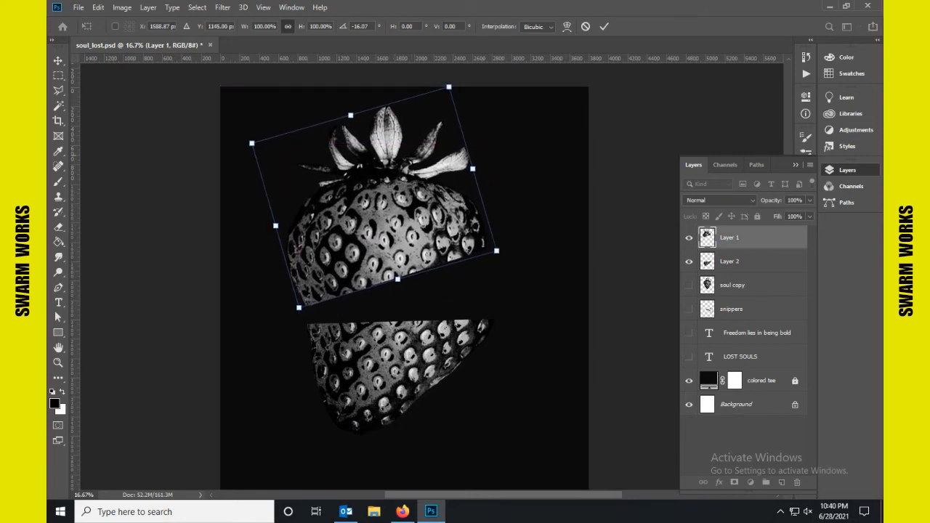
click(604, 26)
Show the scissors layer, move the scissors into the gap, and nudge the upper half right and the lower half left.
click(689, 308)
drag(505, 319, 547, 279)
drag(399, 231, 405, 231)
mouse_move(407, 359)
mouse_down()
mouse_move(380, 359)
mouse_move(395, 360)
mouse_up()
drag(262, 132, 529, 386)
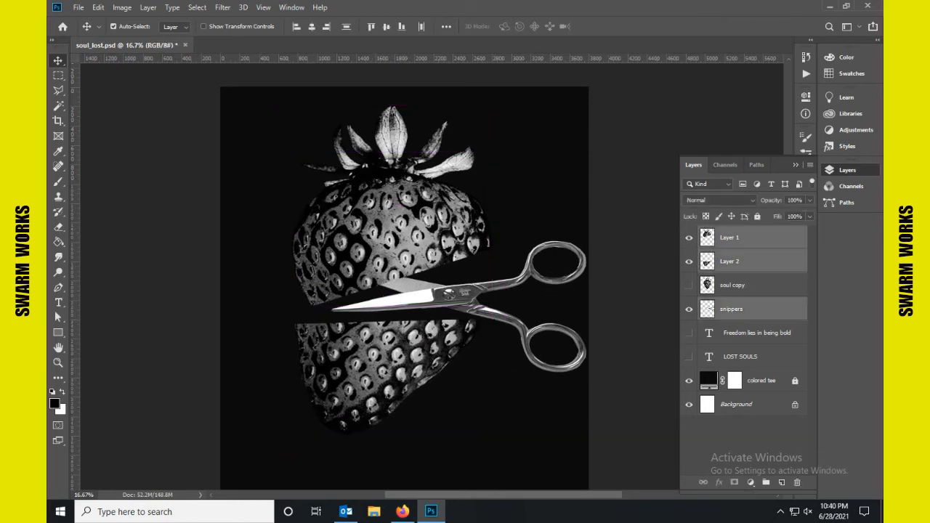
key(ctrl+minus)
drag(579, 143, 236, 357)
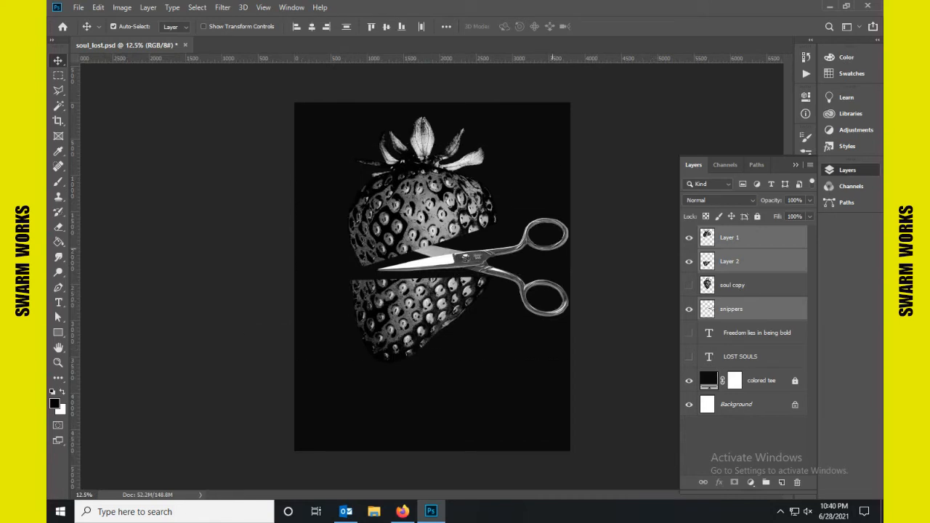
click(551, 252)
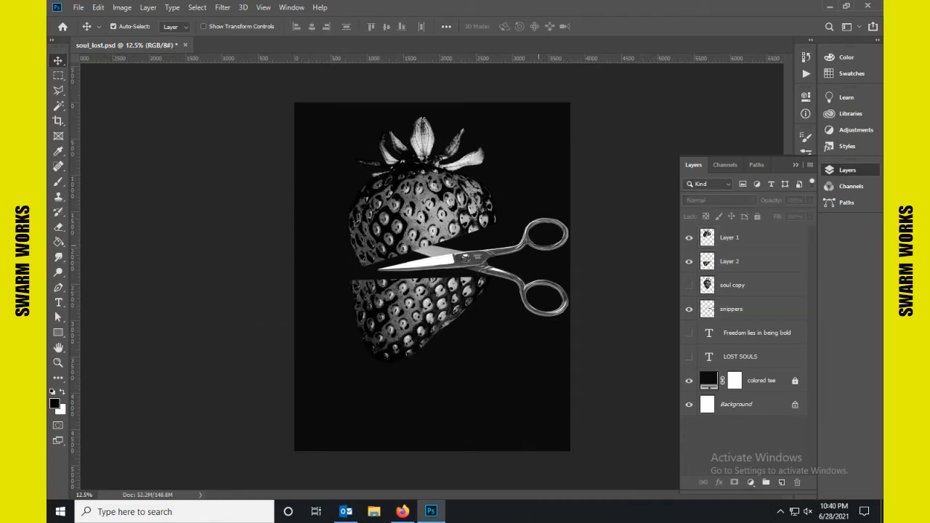
Rotate the scissors by -8.24° and move them left, deeper into the gap.
click(538, 246)
key(ctrl+t)
mouse_move(594, 218)
mouse_down()
mouse_move(586, 190)
mouse_move(589, 201)
mouse_up()
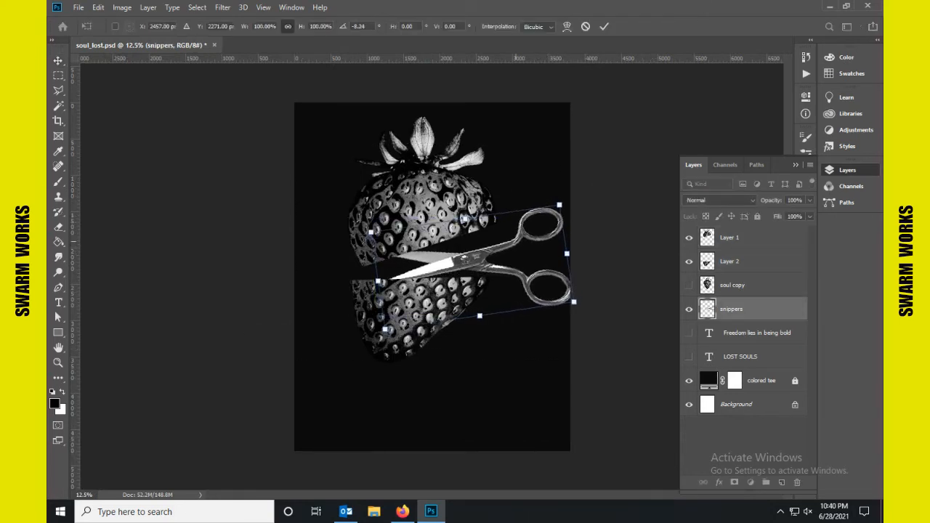
drag(514, 241, 499, 241)
key(Return)
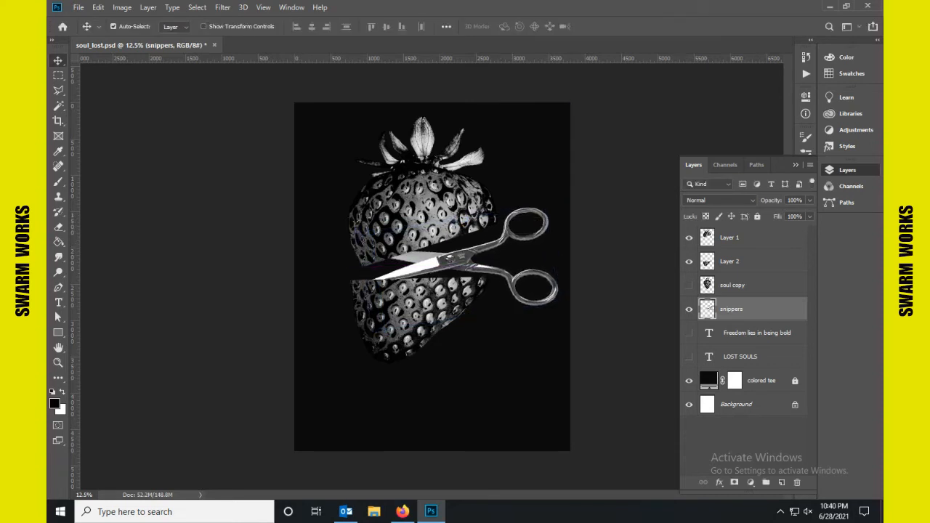
Place the scissors layer between the two strawberry half layers and shift the scissors left until their tips reach the strawberry's far edge.
drag(741, 309, 741, 251)
drag(465, 252, 448, 253)
click(643, 266)
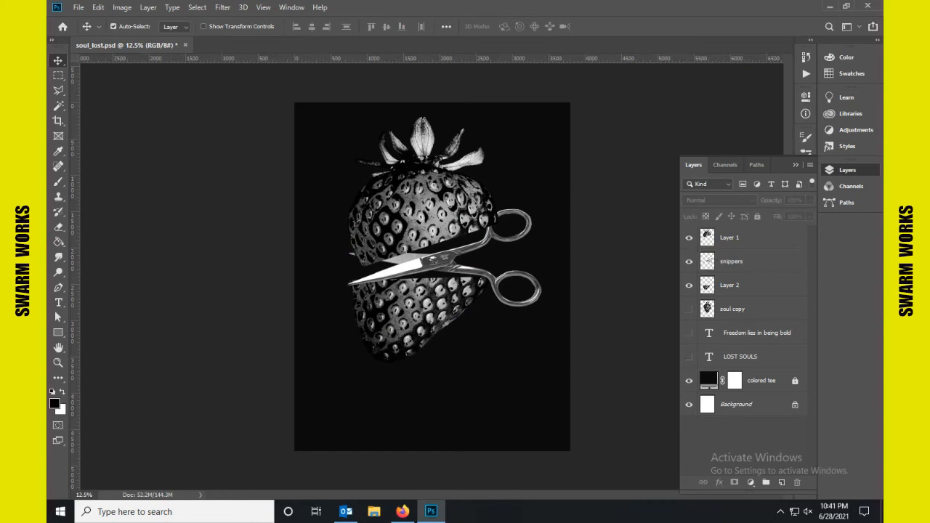
Rotate the scissors and both strawberry halves together slightly counterclockwise.
click(756, 237)
shift+click(755, 285)
key(ctrl+t)
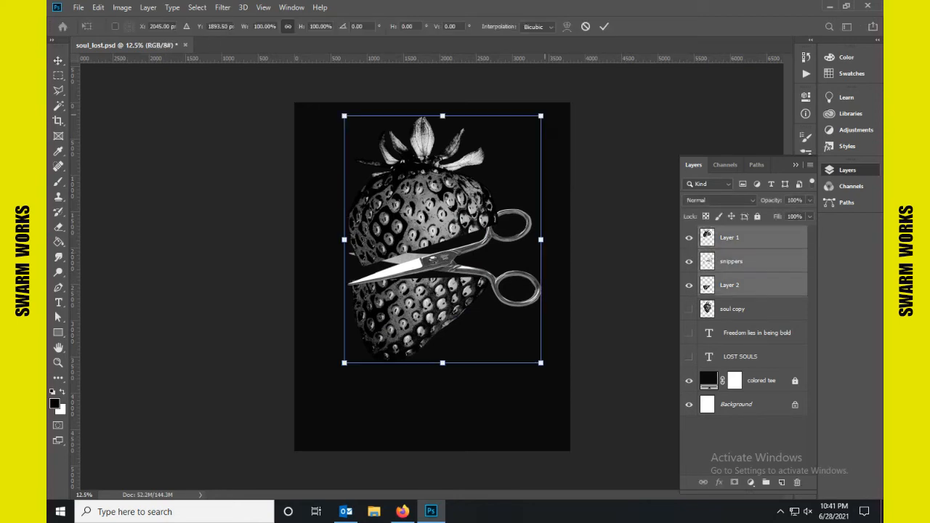
drag(557, 84, 553, 112)
click(603, 26)
click(615, 167)
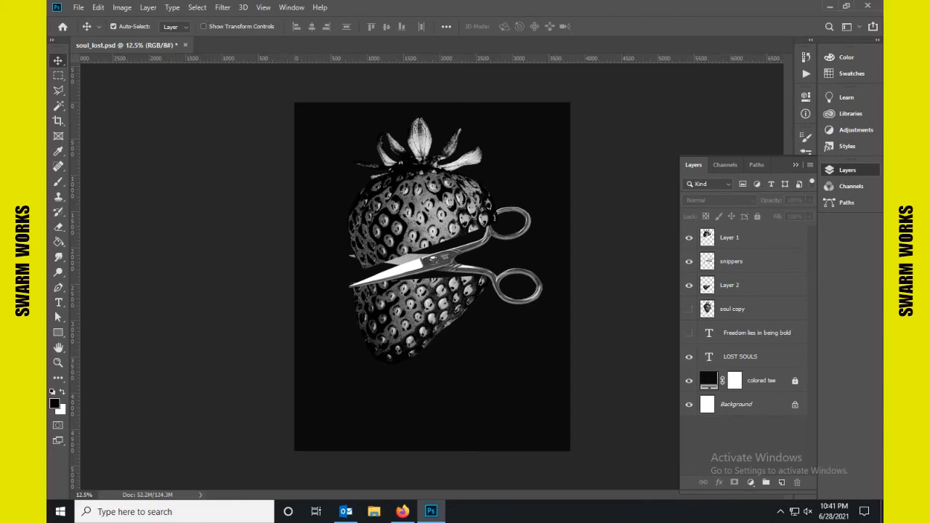
Show the LOST SOULS lettering and its tagline below the artwork.
click(688, 332)
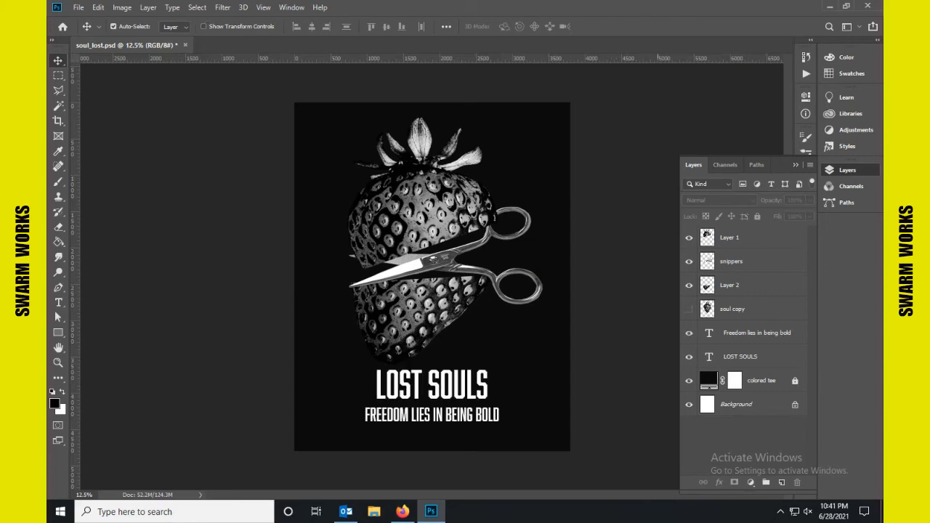
key(ctrl+plus)
key(ctrl+minus)
Duplicate the scissors layer, reapply the last Grain filter to the copy, and set its blend mode to Multiply.
click(733, 262)
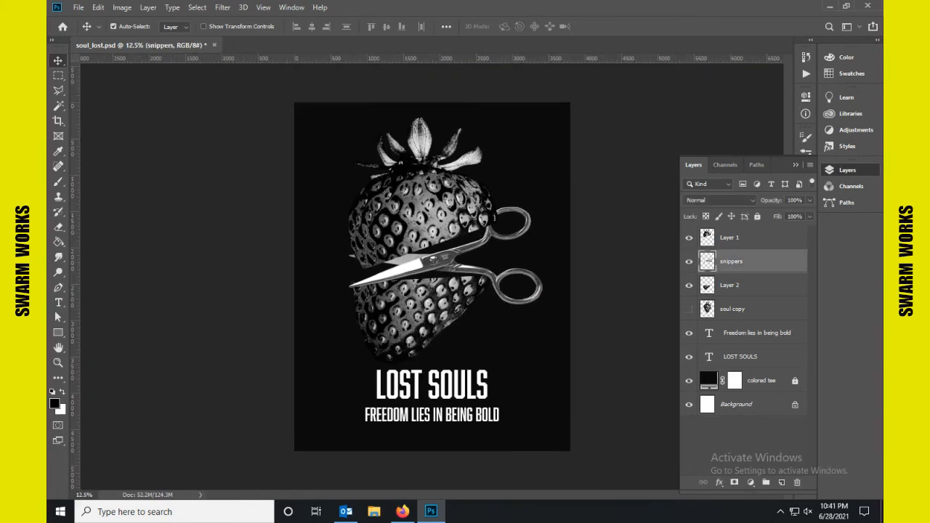
key(ctrl+j)
click(222, 7)
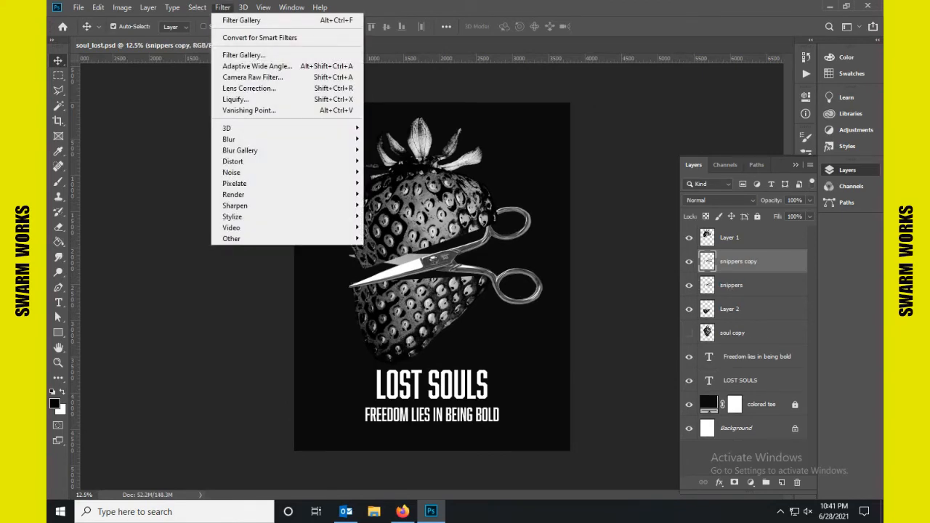
click(241, 20)
click(719, 199)
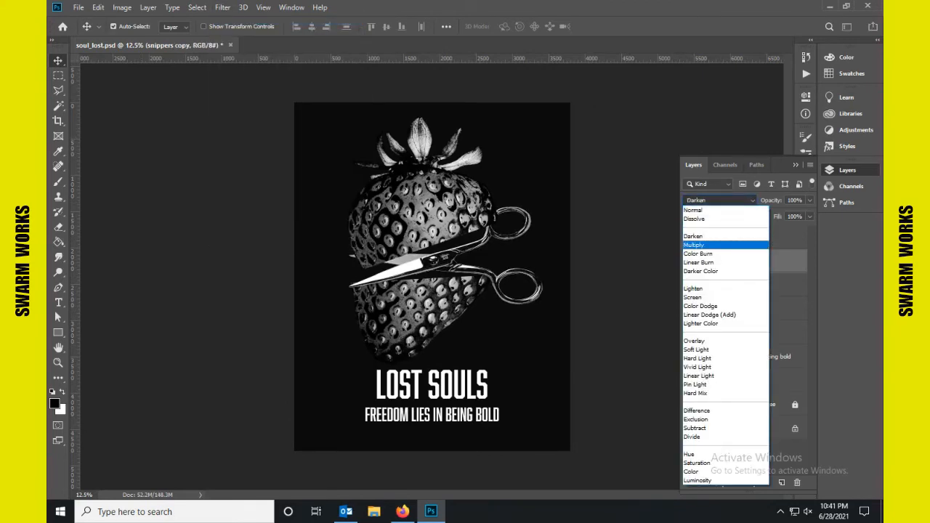
click(715, 244)
key(ctrl+plus)
key(ctrl+plus)
key(ctrl+plus)
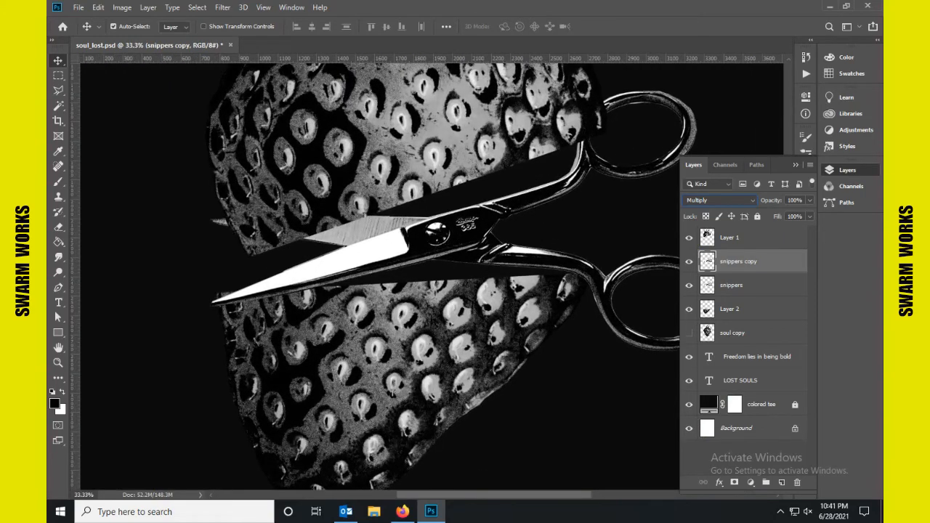
Combine the scissors layer and its copy into one smart object and make the upper strawberry half's layer active.
shift+click(749, 285)
right_click(747, 285)
click(637, 169)
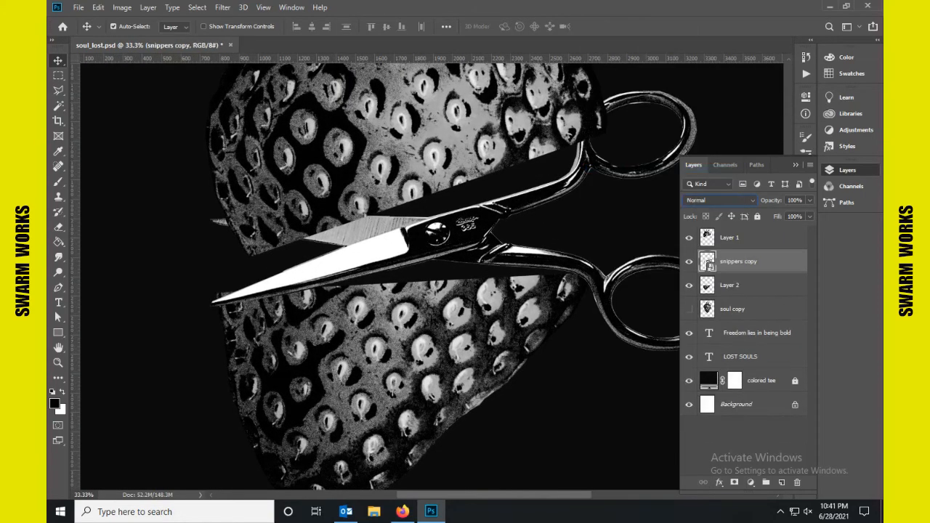
key(ctrl+minus)
key(ctrl+minus)
key(ctrl+minus)
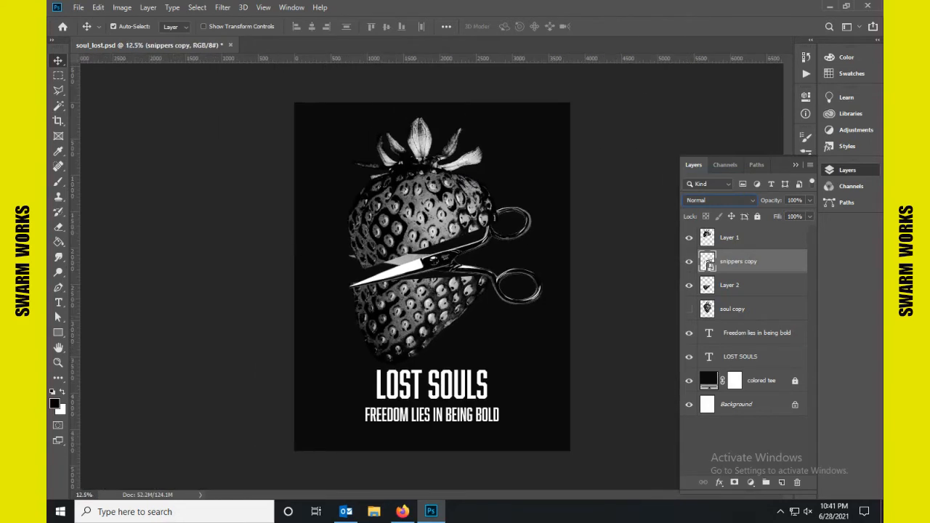
click(847, 170)
click(847, 170)
click(748, 238)
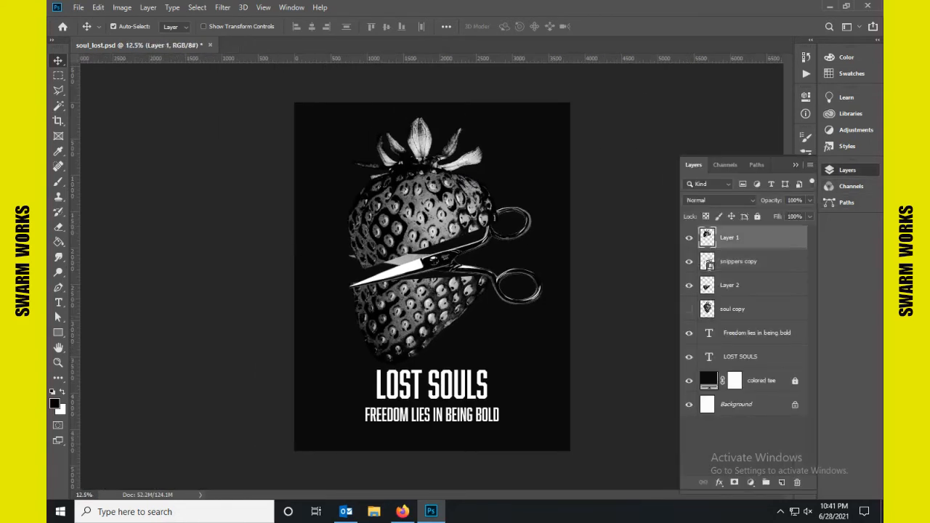
key(ctrl+shift+alt+n)
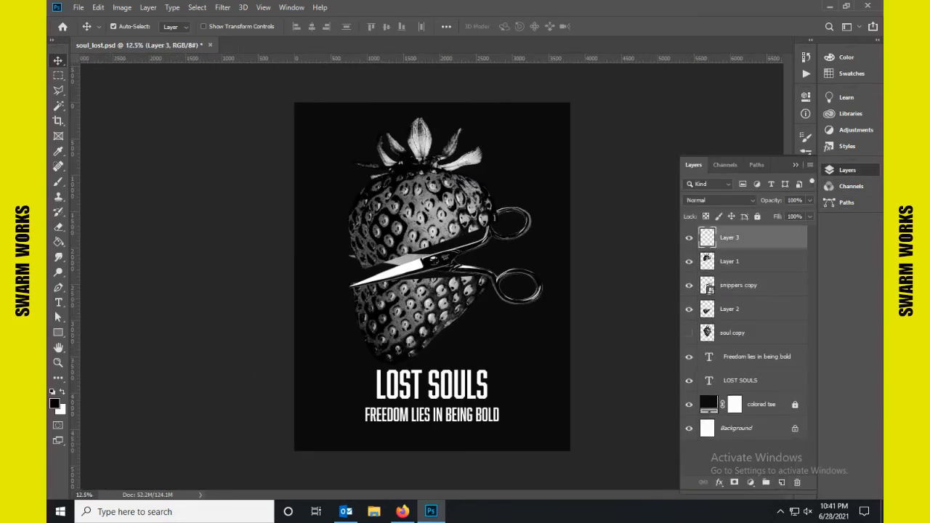
click(797, 482)
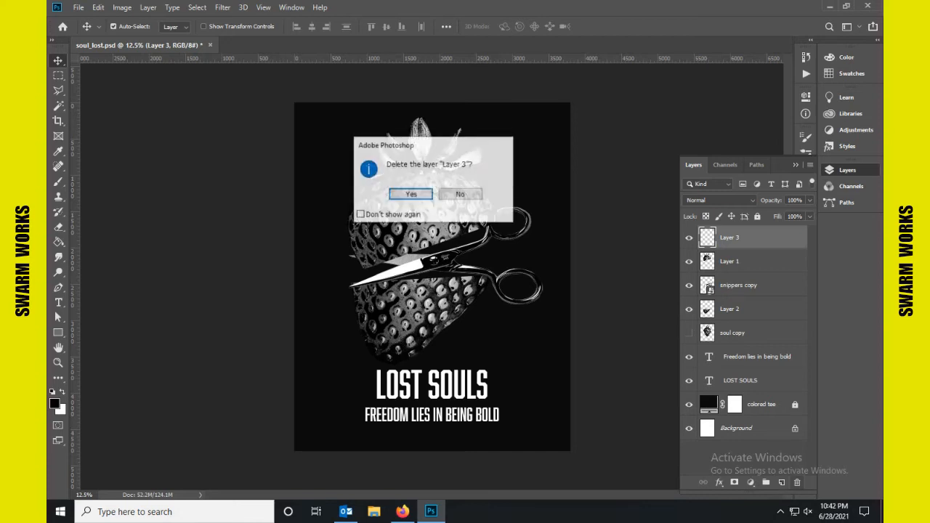
key(Escape)
click(797, 482)
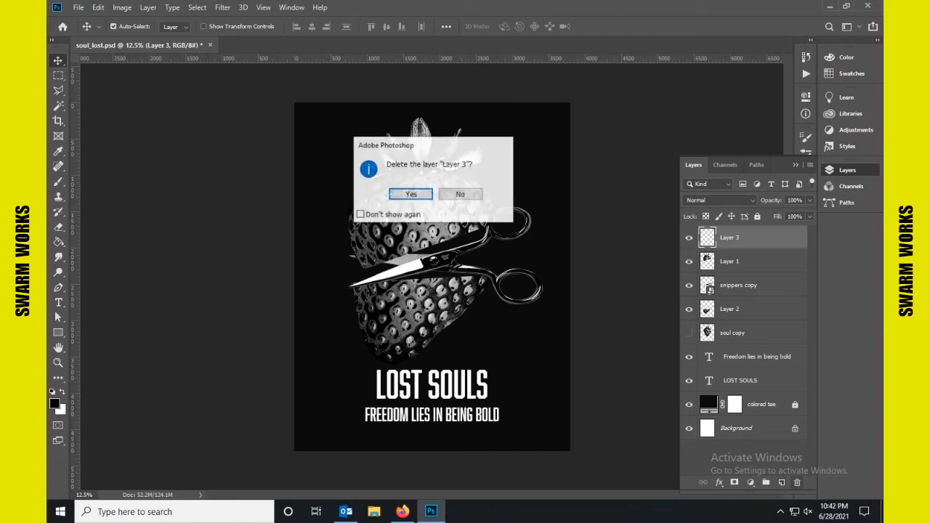
key(Return)
Add a Gradient Map adjustment above all the artwork using the navy-to-coral CreativeTacos Duotone 02 preset.
click(750, 482)
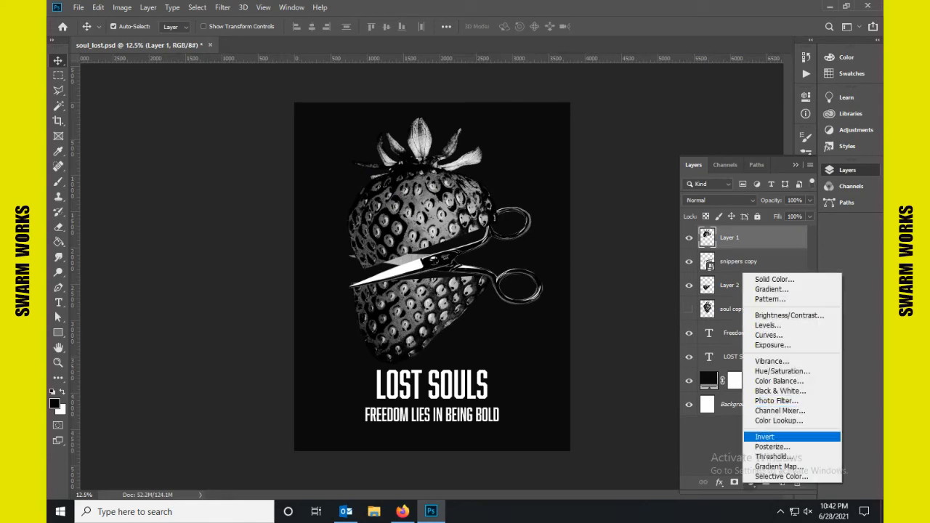
click(766, 468)
click(701, 134)
click(549, 239)
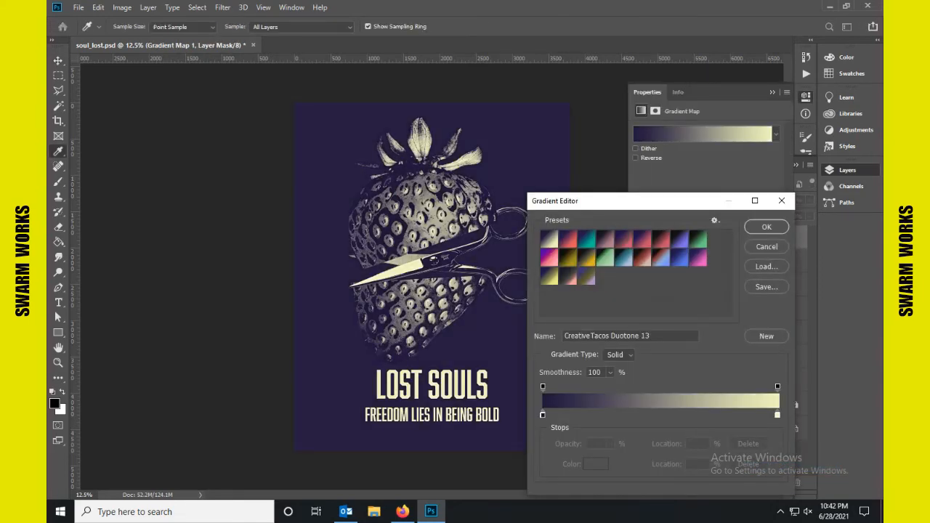
click(586, 238)
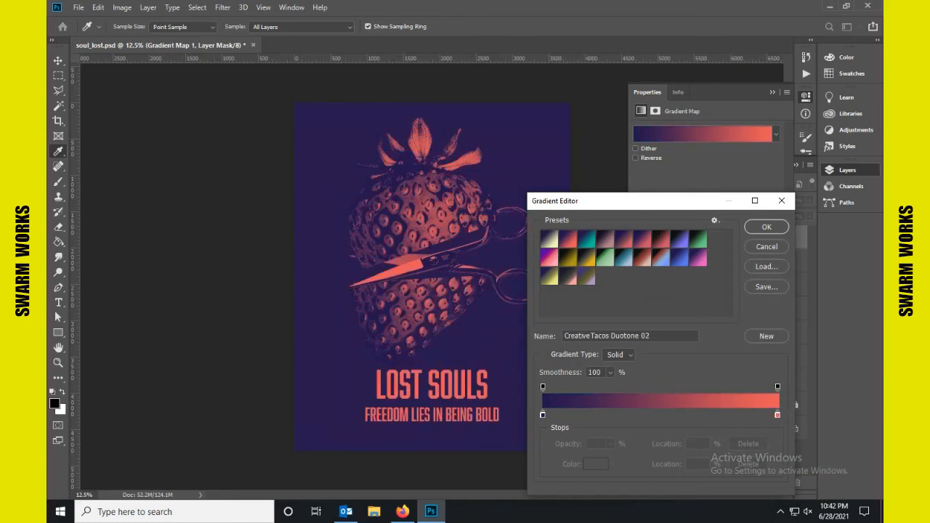
key(Return)
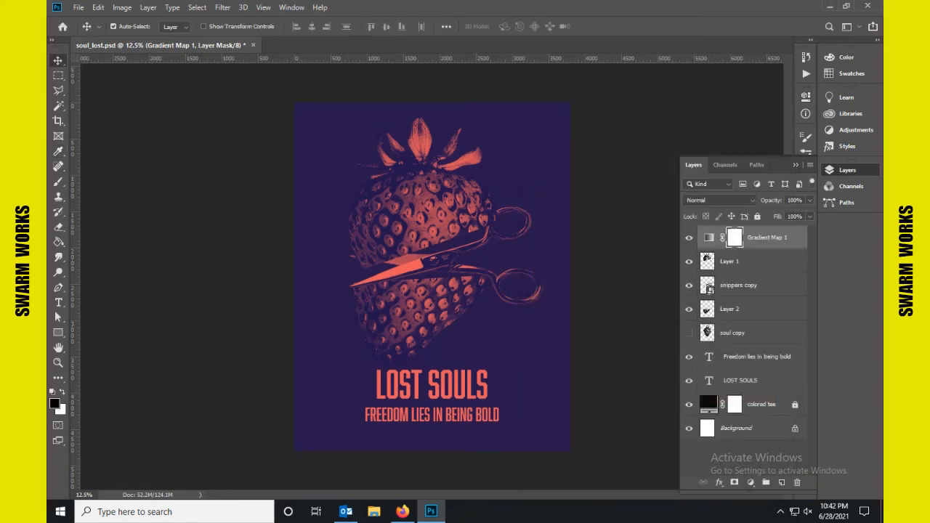
Convert the two strawberry halves and the scissors into a single smart object and clip the gradient map to it.
click(746, 261)
ctrl+click(746, 286)
ctrl+click(746, 310)
right_click(746, 310)
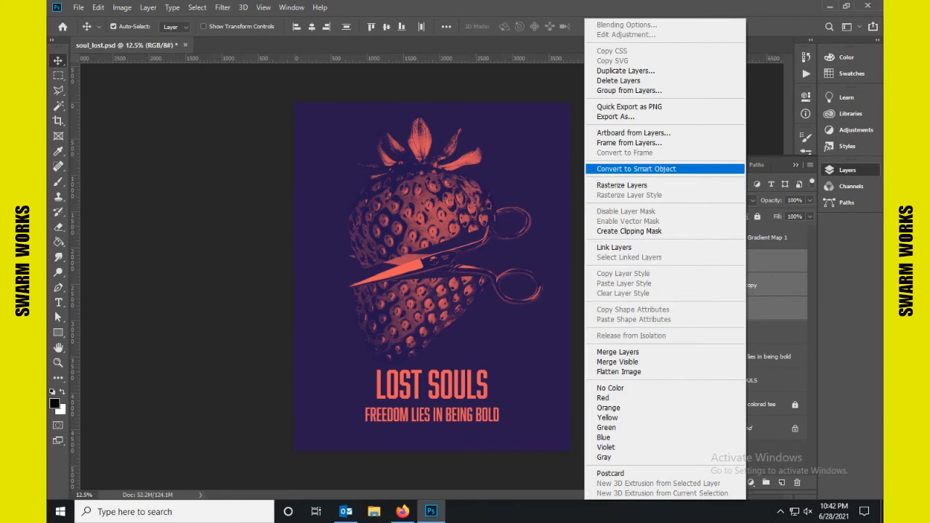
click(636, 169)
key(ctrl+alt+g)
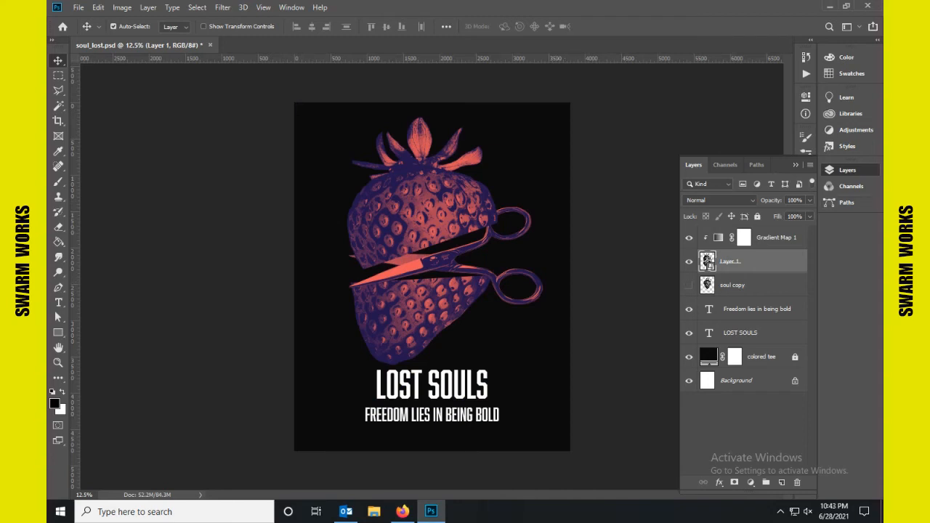
click(222, 7)
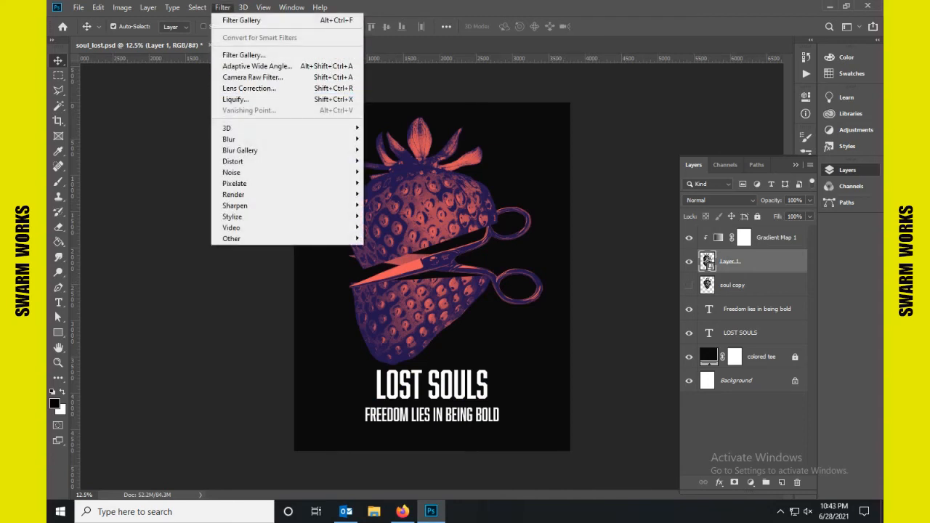
mouse_move(229, 139)
click(781, 482)
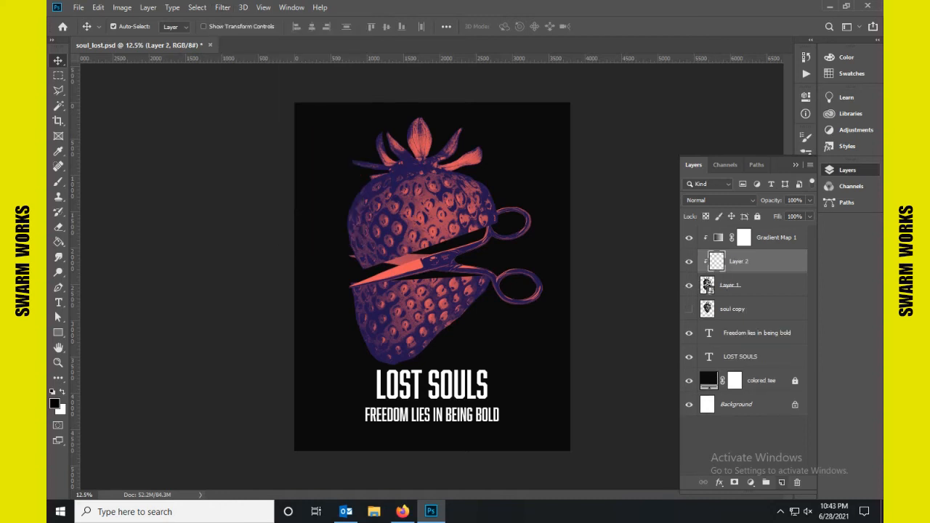
key(ctrl+z)
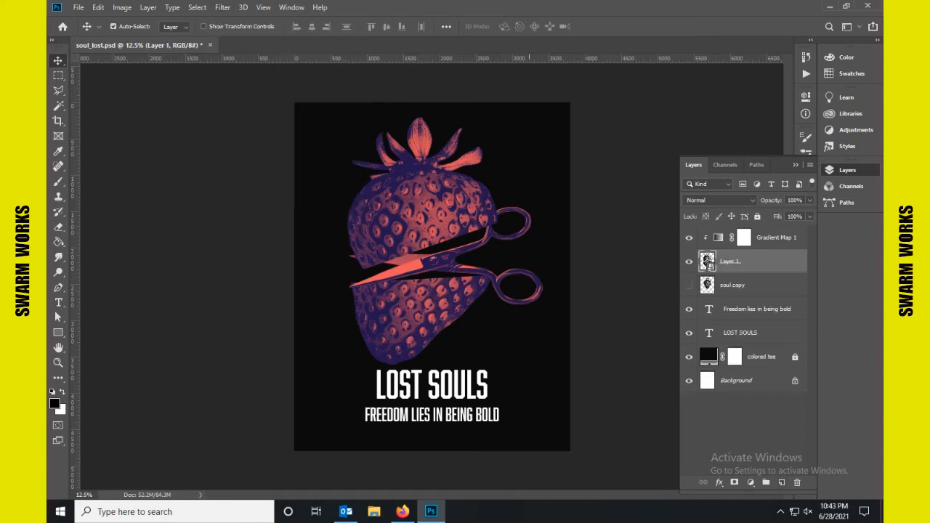
Add a clipped Brightness/Contrast adjustment to the artwork, fine-tune its sliders, and move it above the gradient map.
click(751, 482)
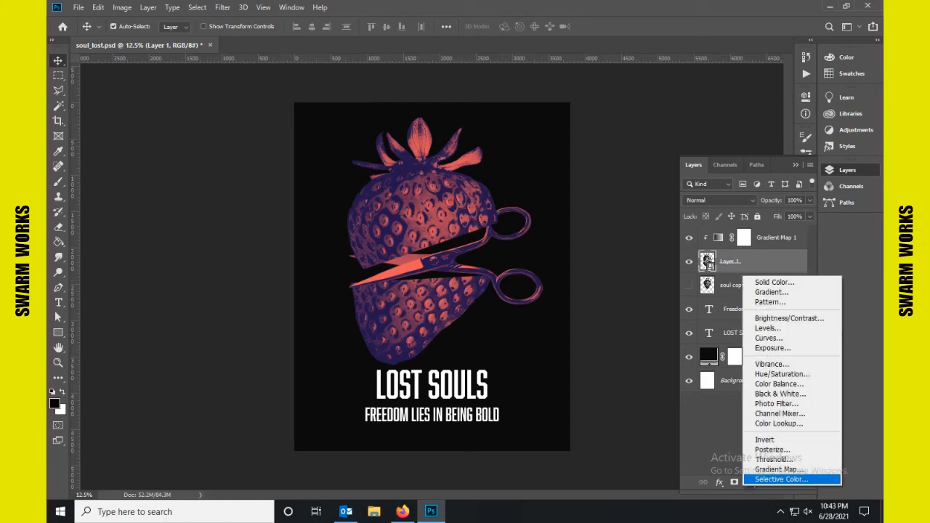
click(784, 318)
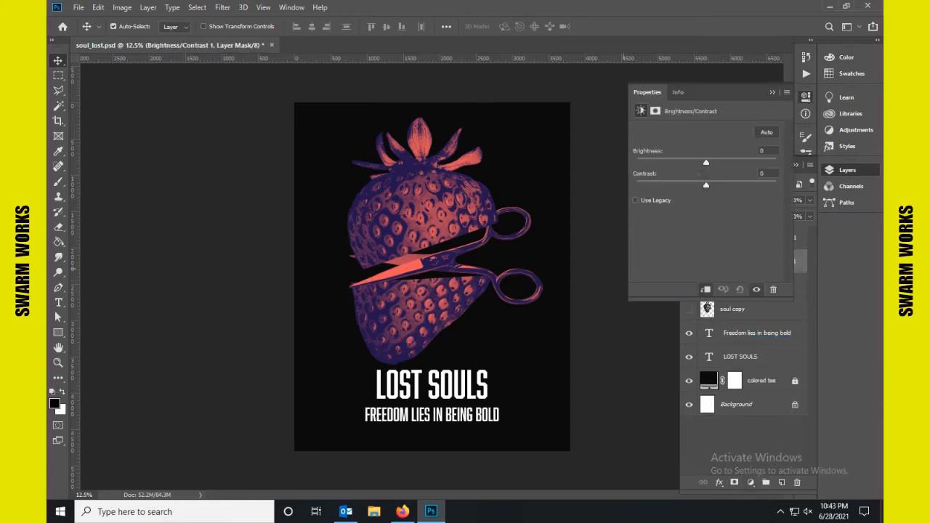
drag(732, 185, 729, 185)
mouse_move(706, 162)
mouse_down()
mouse_move(740, 162)
mouse_move(705, 162)
mouse_up()
click(772, 92)
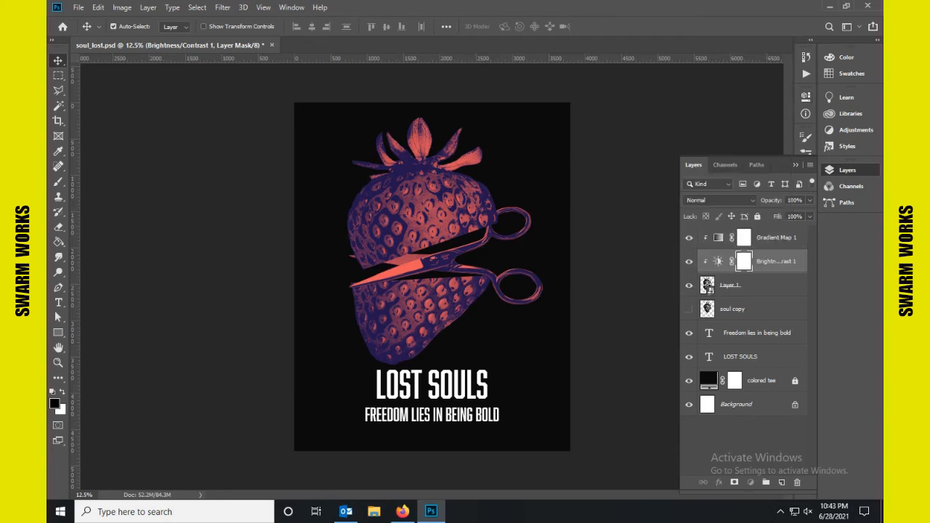
key(ctrl+])
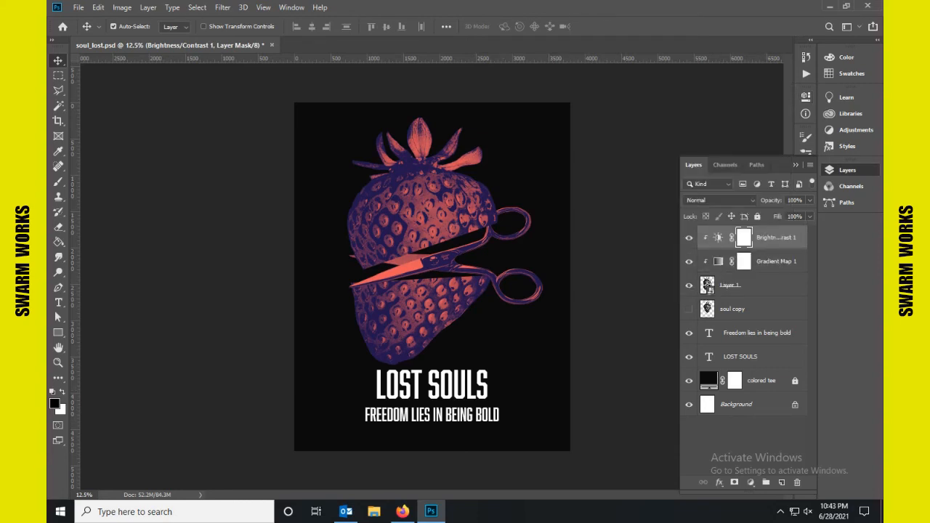
Try several gradient presets on the artwork's gradient map and apply the dark navy-to-pink CreativeTacos Duotone 19.
double_click(718, 262)
click(703, 134)
click(623, 257)
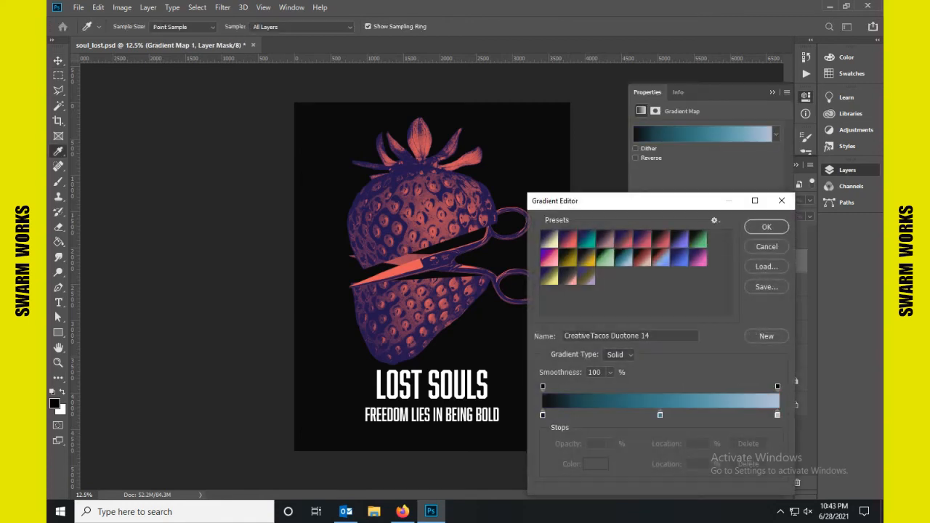
click(605, 258)
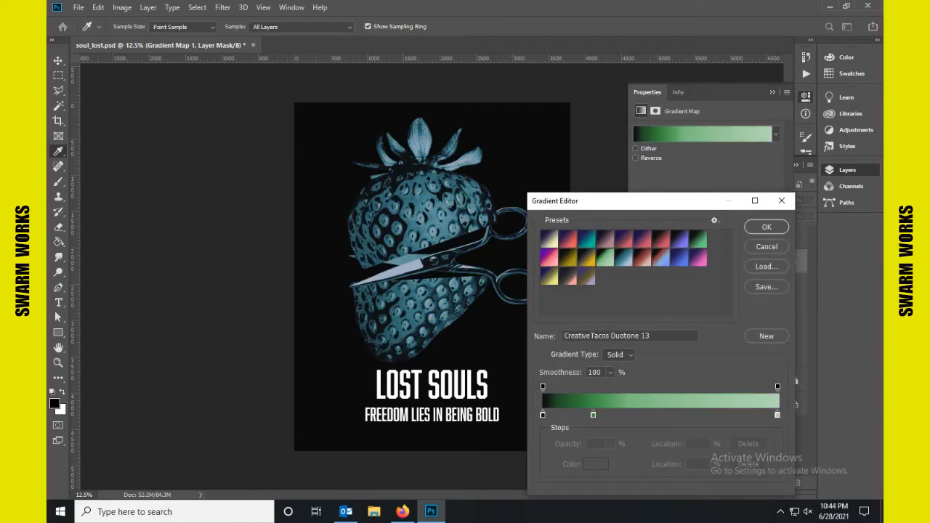
click(586, 276)
click(568, 276)
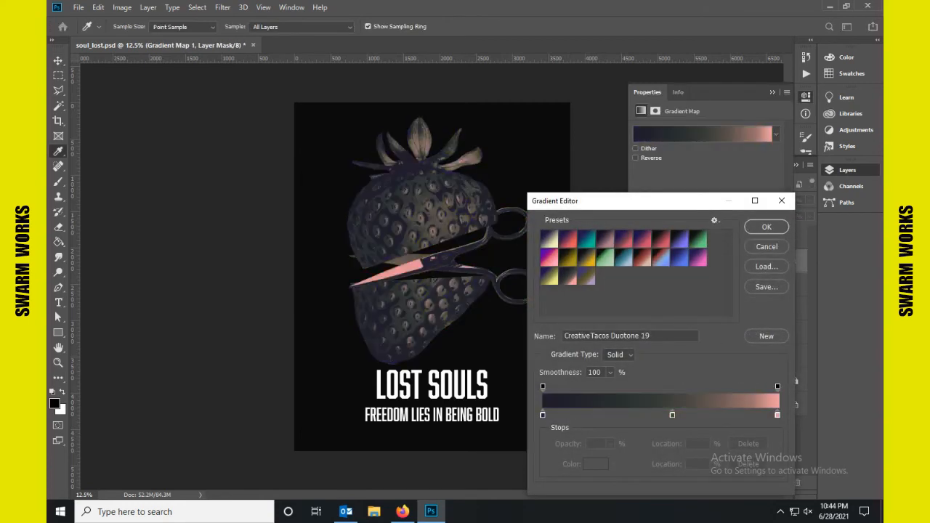
click(766, 227)
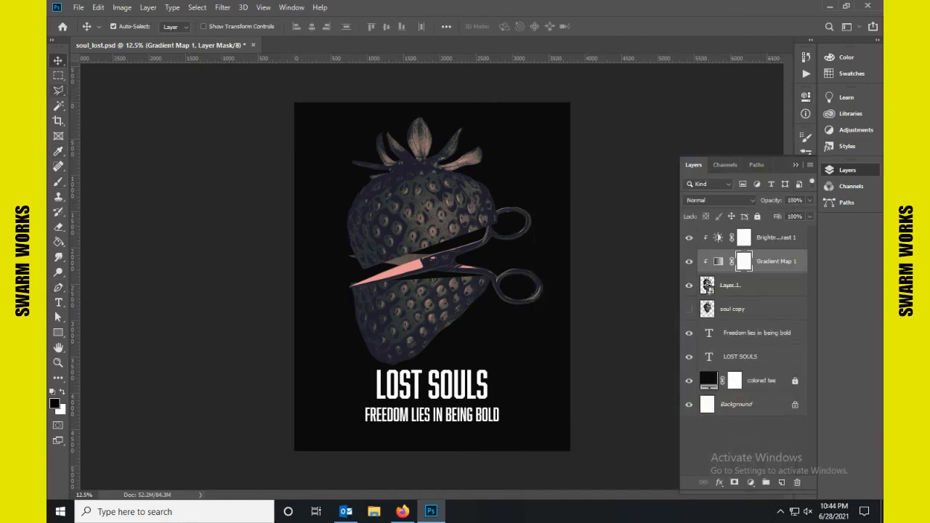
Copy the hex color f39f9f from the pink end stop of the artwork's gradient map.
key(i)
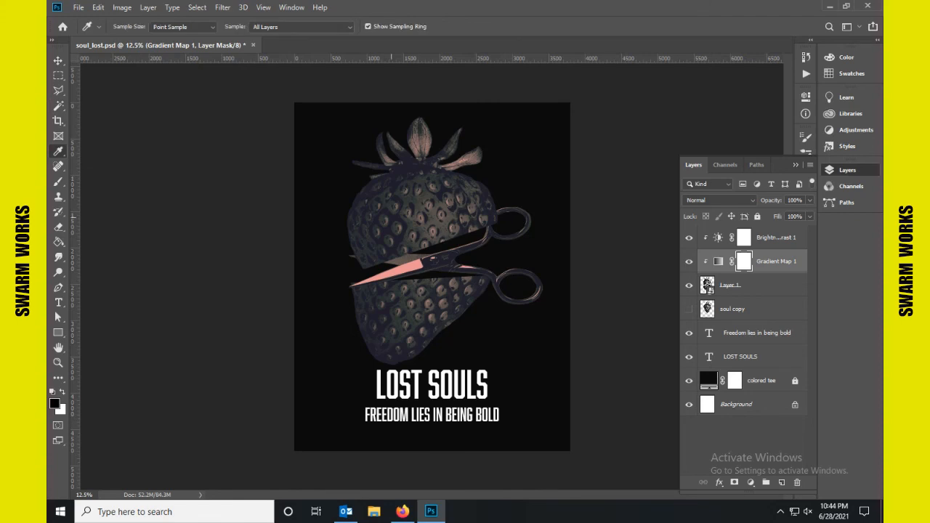
key(x)
double_click(717, 261)
click(702, 135)
click(542, 415)
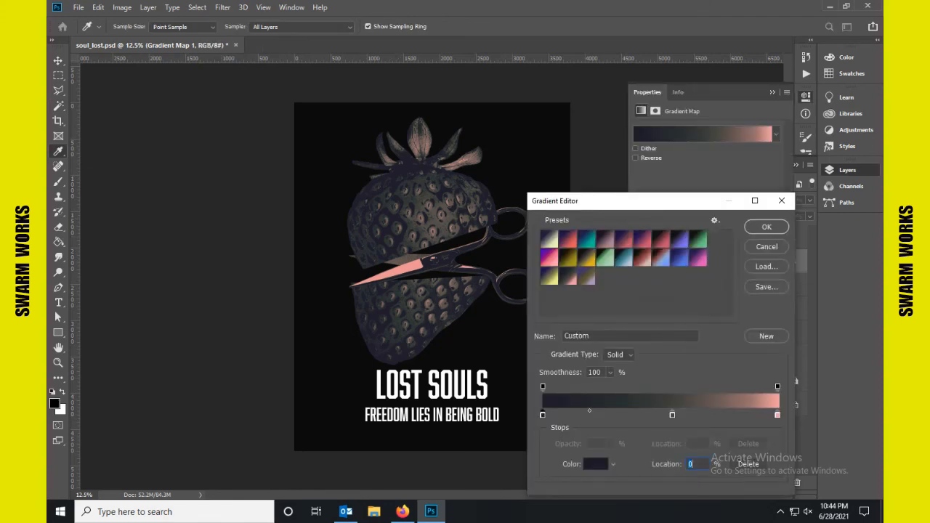
double_click(542, 414)
click(797, 158)
double_click(777, 414)
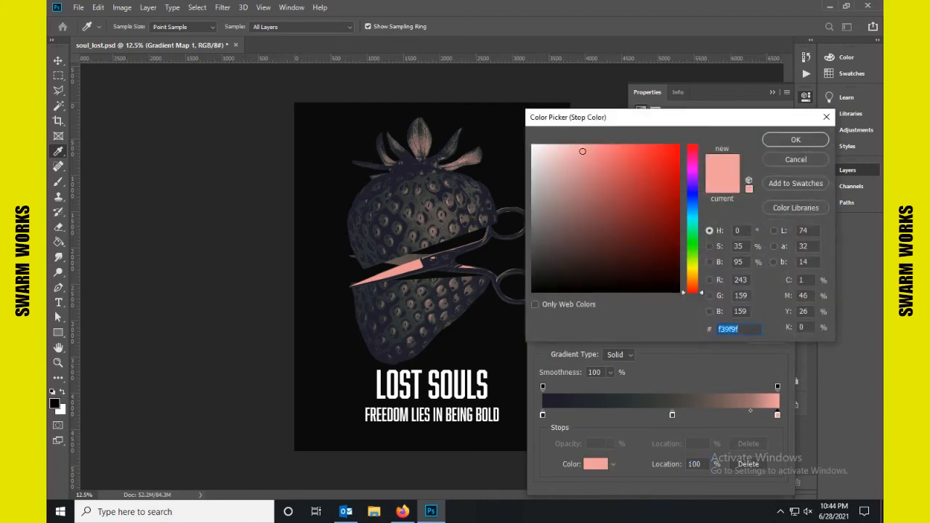
click(795, 140)
click(768, 226)
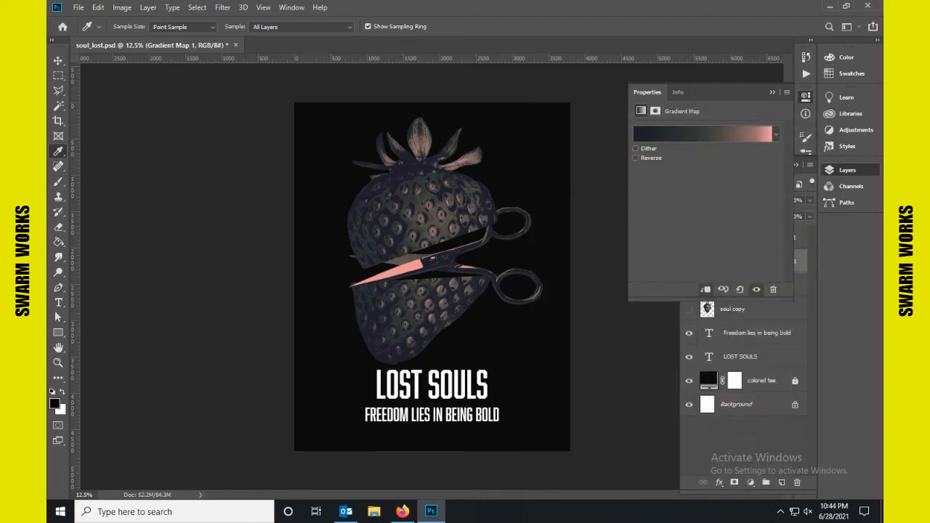
Recolor the LOST SOULS lettering with the copied pink f39f9f.
click(58, 302)
drag(376, 385, 489, 387)
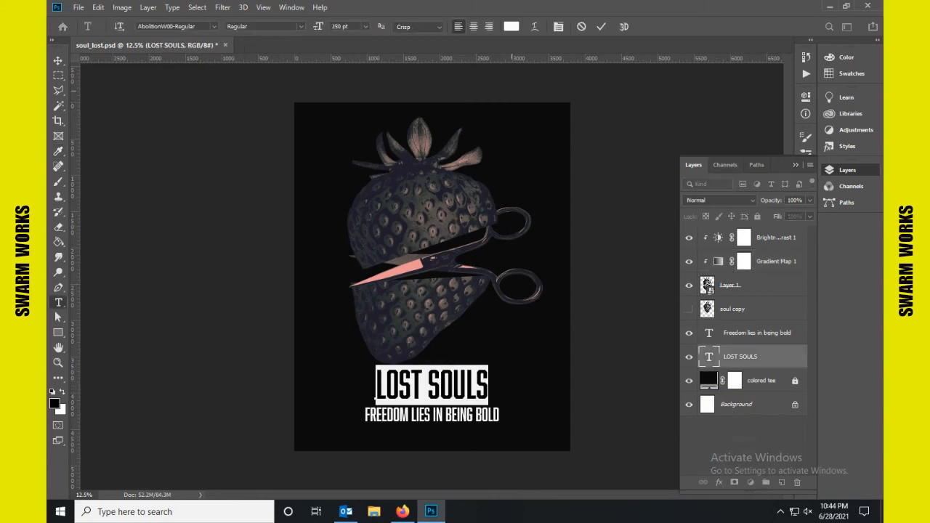
click(511, 26)
key(ctrl+v)
click(795, 140)
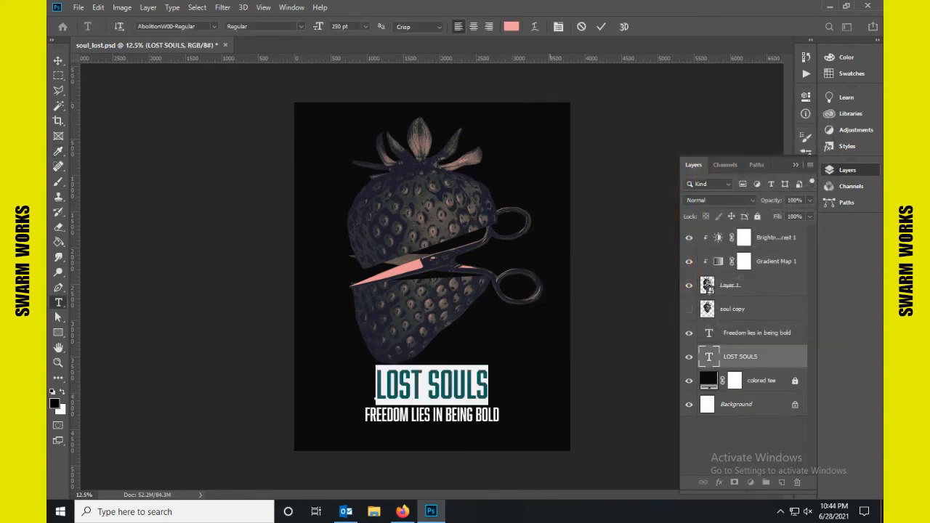
click(601, 27)
Recolor the "Freedom lies in being bold" tagline with the same pink f39f9f.
drag(364, 415, 500, 417)
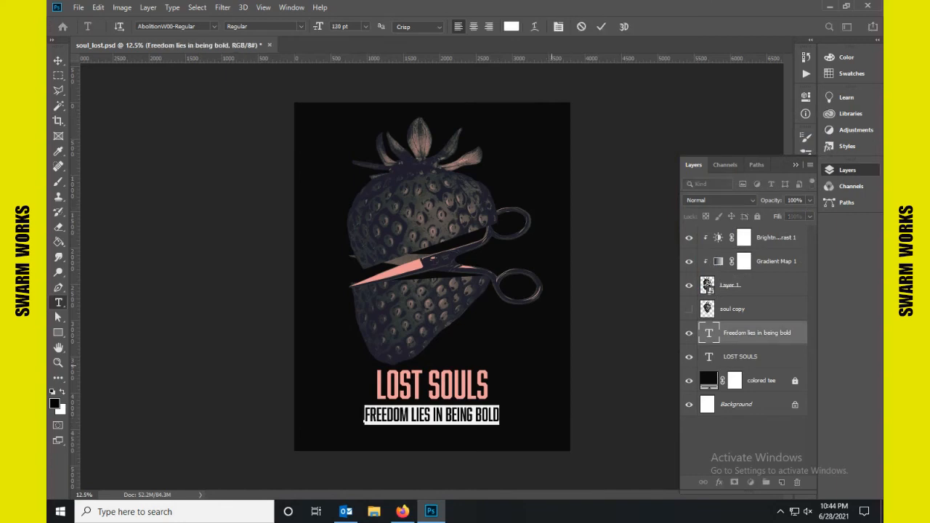
click(511, 27)
key(ctrl+v)
click(796, 139)
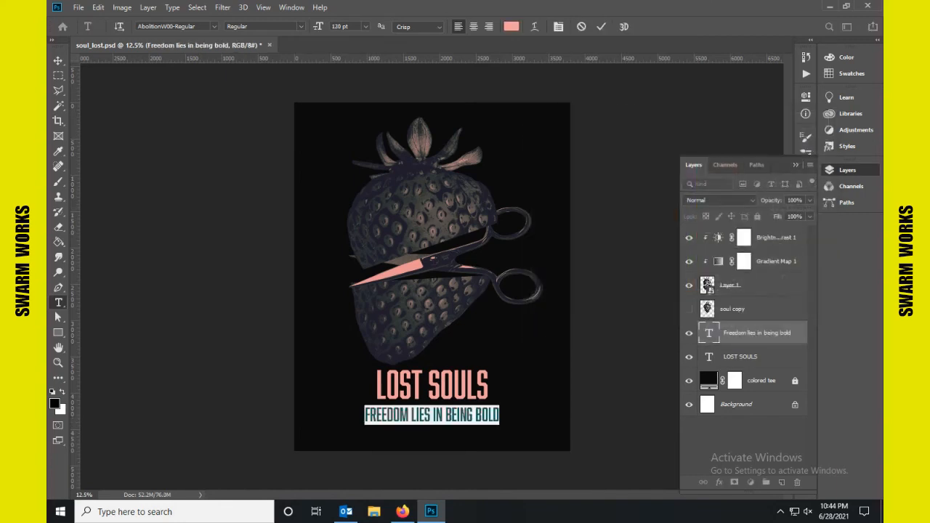
click(601, 27)
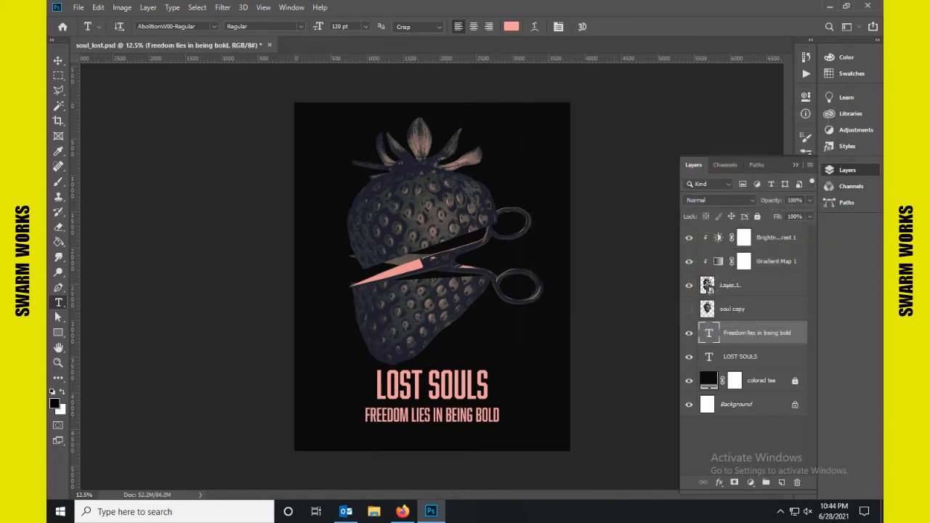
Select the strawberry-and-scissors artwork layer and open its layer style settings.
click(847, 169)
key(v)
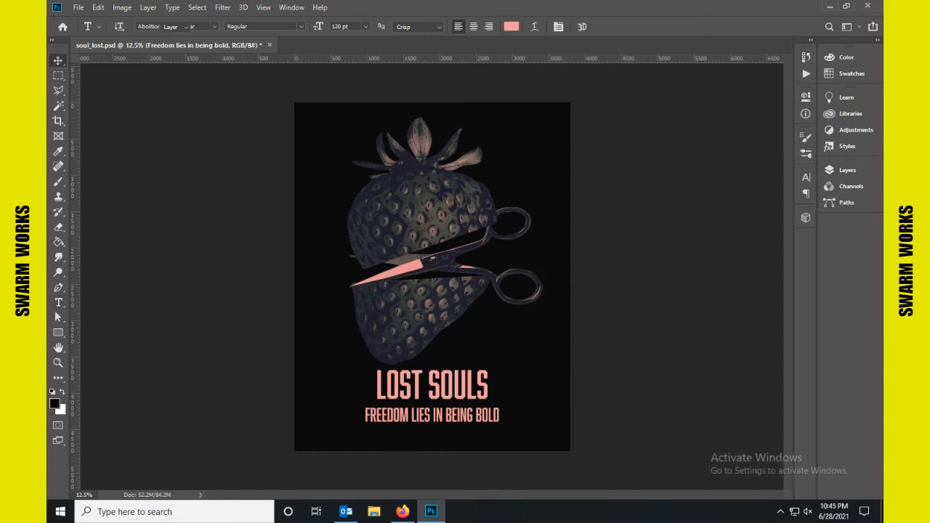
click(847, 170)
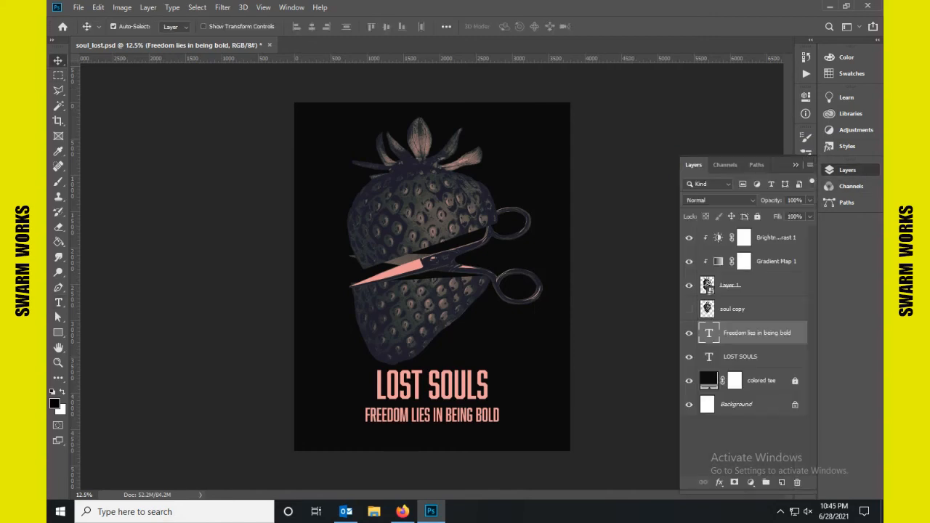
click(741, 309)
click(741, 285)
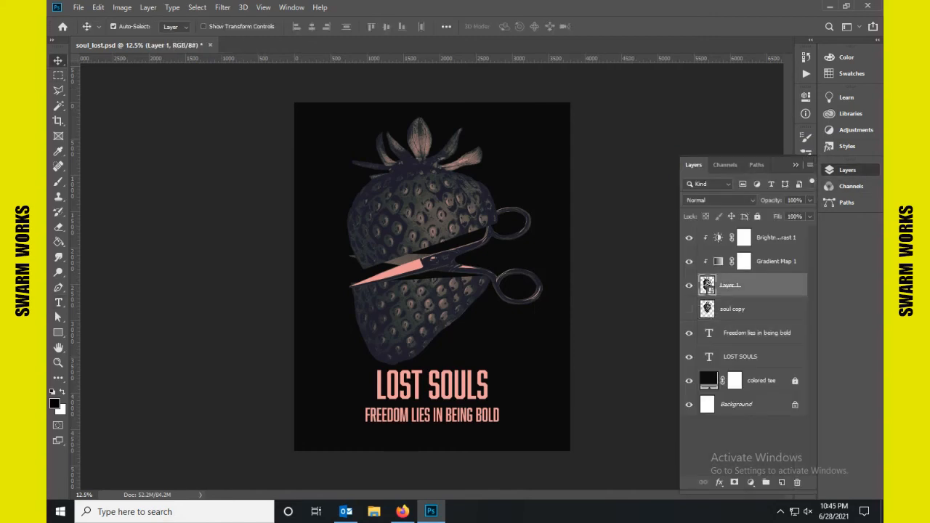
double_click(707, 284)
Try a drop shadow on the artwork in the lettering's pink f39f9f with Dissolve blend mode.
click(415, 313)
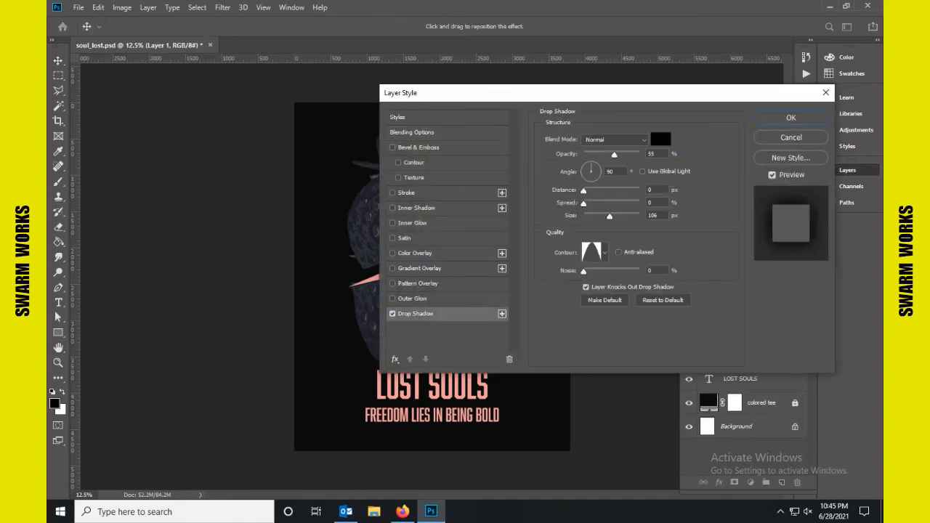
click(659, 138)
click(396, 394)
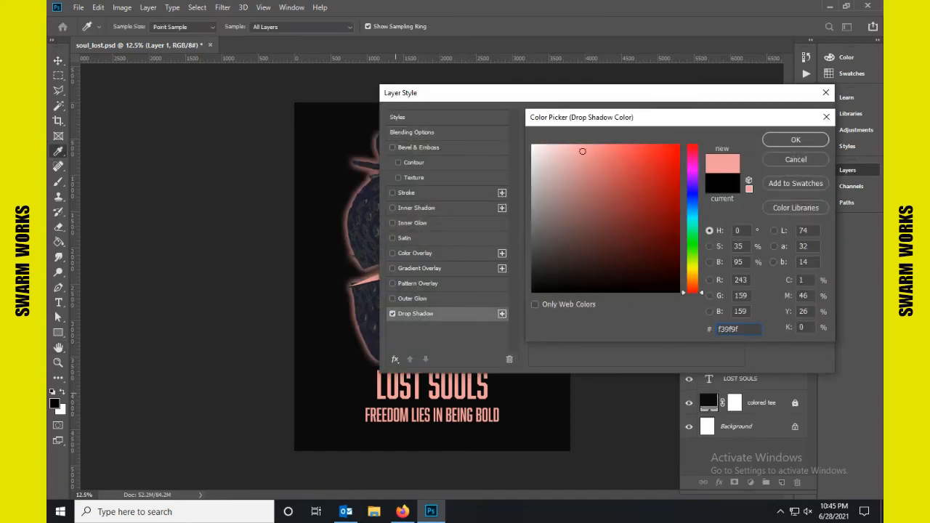
click(796, 139)
click(615, 139)
click(599, 160)
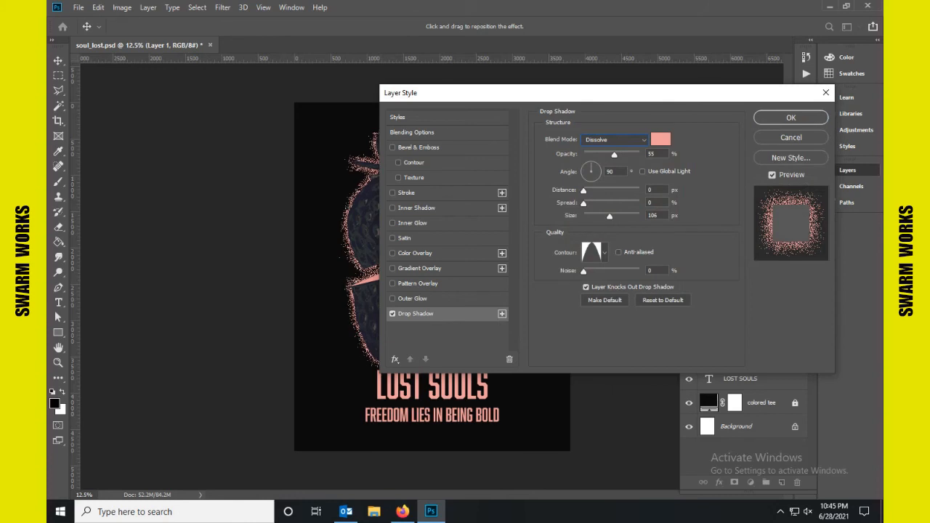
Try a subtler drop shadow with Normal blend mode, 21% opacity, 11 px distance and 62 px size.
mouse_move(614, 155)
mouse_down()
mouse_move(591, 154)
mouse_move(602, 154)
mouse_up()
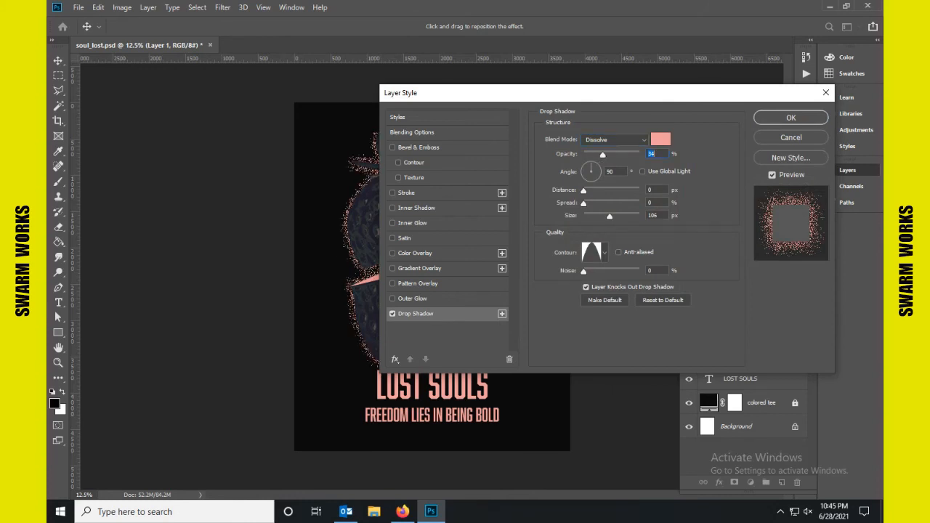
drag(609, 216, 589, 190)
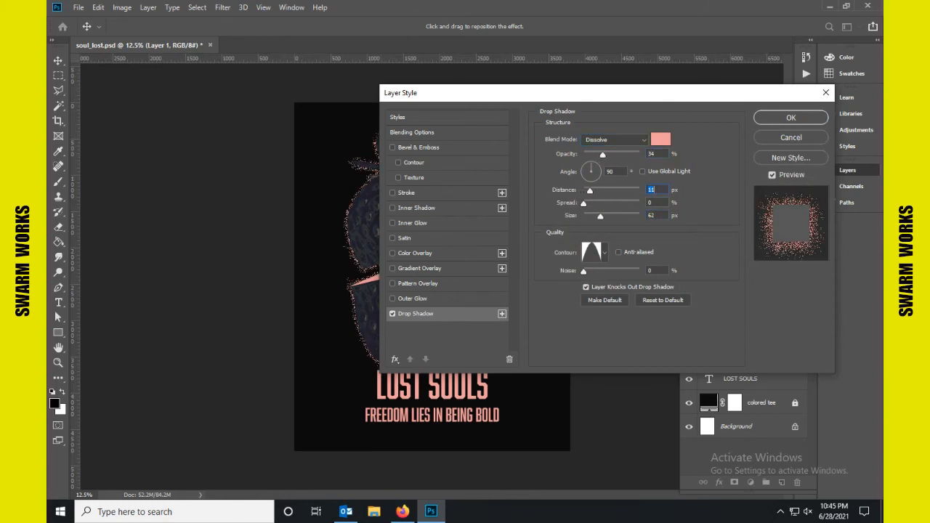
key(Tab)
drag(602, 155, 592, 155)
click(614, 140)
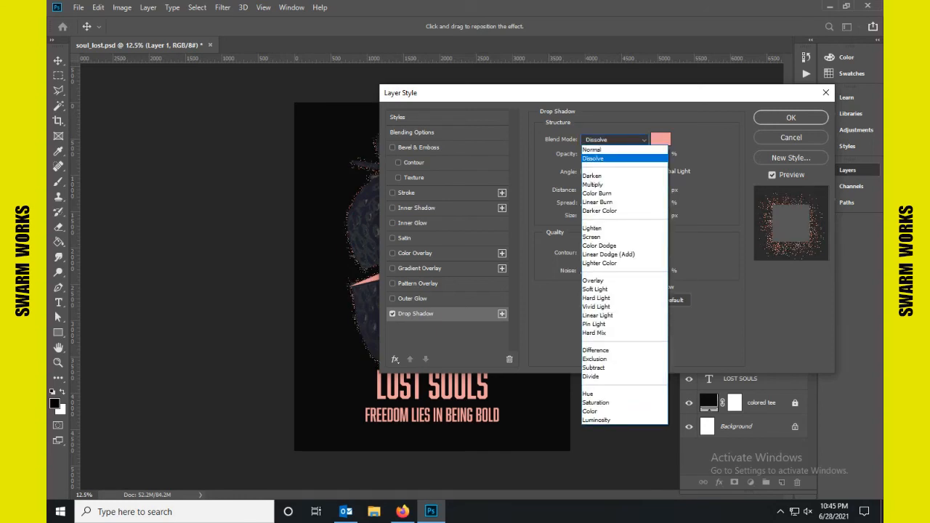
click(597, 150)
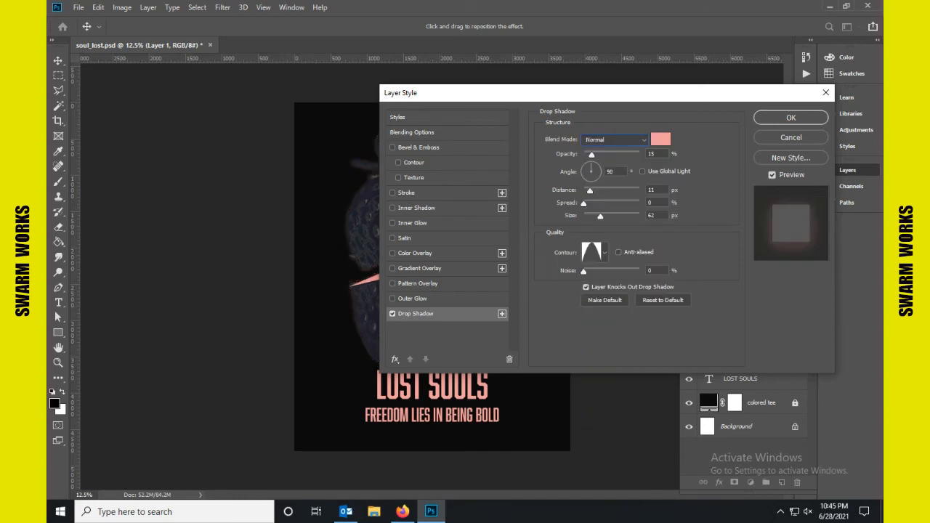
click(604, 252)
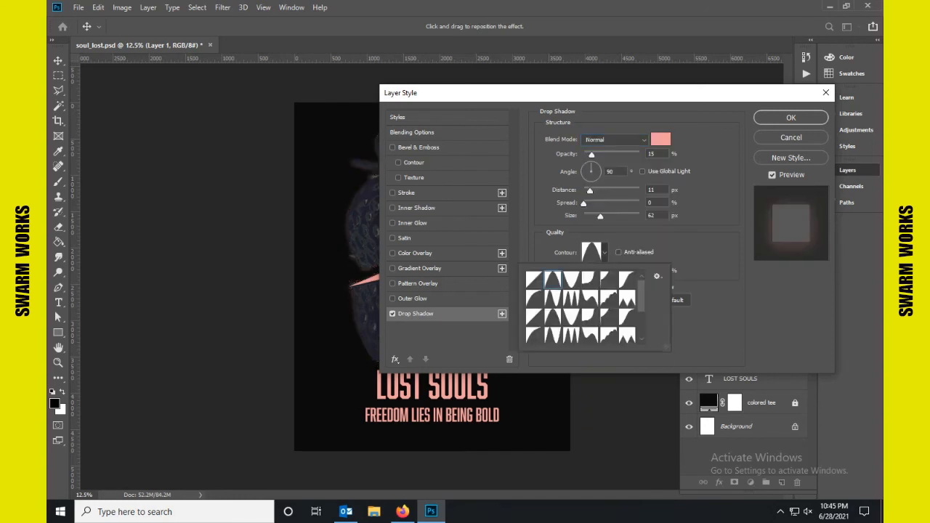
drag(591, 155, 596, 155)
Replace the artwork's drop shadow with an Outer Glow in Dissolve blend mode.
click(392, 299)
click(392, 314)
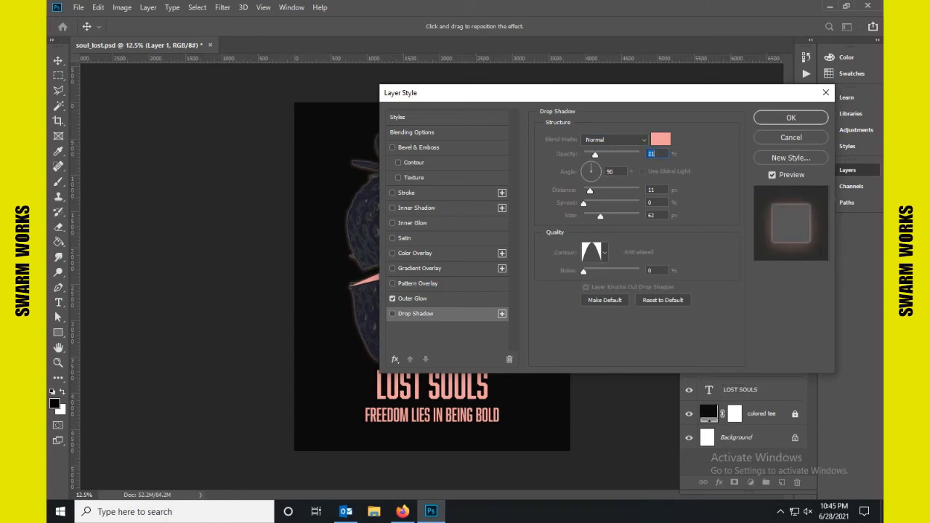
click(413, 298)
click(614, 138)
click(593, 156)
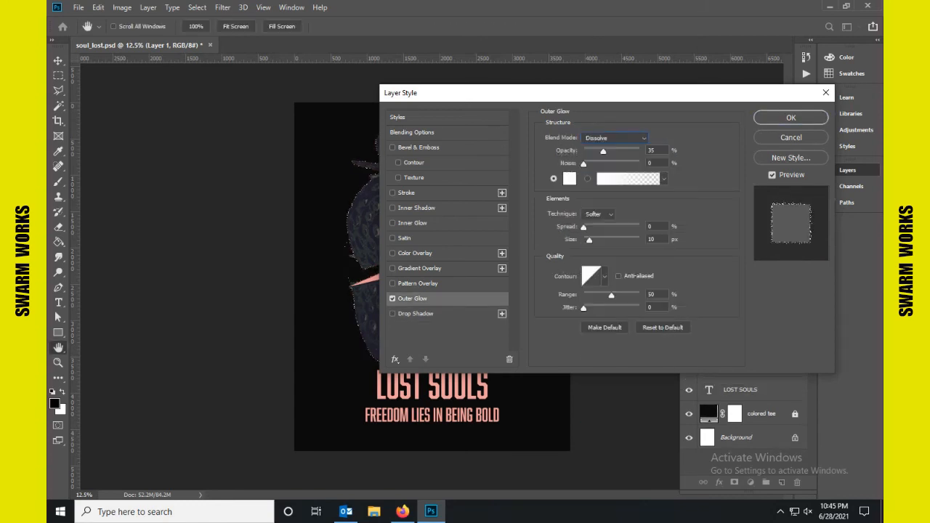
Color the outer glow pink and set its opacity to 20% and size to 81 px.
mouse_move(590, 241)
mouse_down()
mouse_move(604, 240)
mouse_move(533, 183)
mouse_move(532, 145)
mouse_move(582, 152)
mouse_up()
click(569, 178)
click(796, 140)
drag(545, 96, 649, 125)
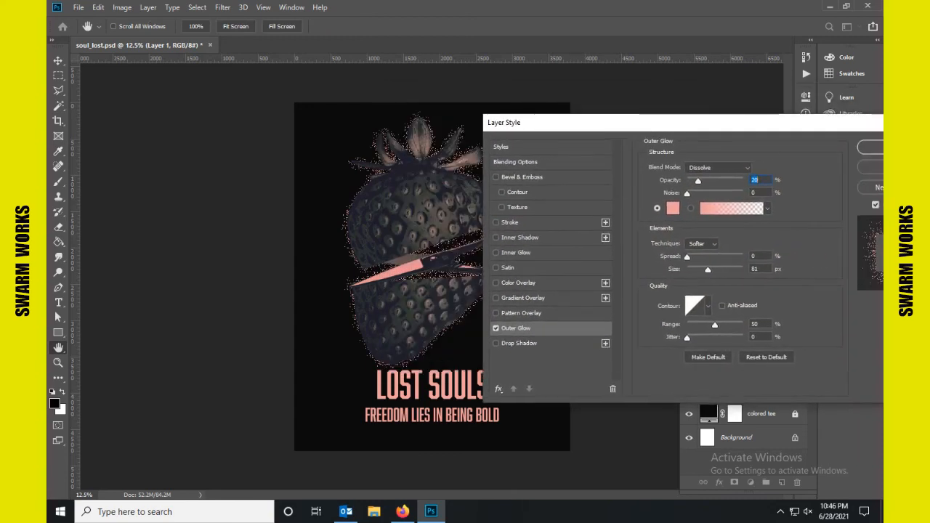
Switch the outer glow to Normal blend mode with 13% opacity, 56% noise and 65 px size.
drag(698, 181, 724, 181)
mouse_move(707, 269)
mouse_down()
mouse_move(690, 270)
mouse_move(698, 270)
mouse_up()
click(718, 167)
click(704, 178)
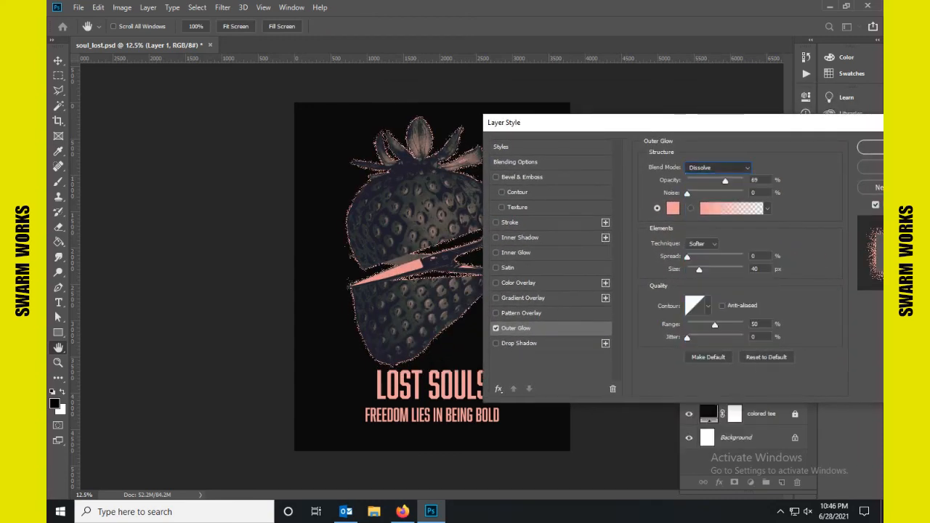
drag(687, 193, 693, 193)
mouse_move(699, 270)
mouse_down()
mouse_move(707, 269)
mouse_move(699, 269)
mouse_up()
click(695, 193)
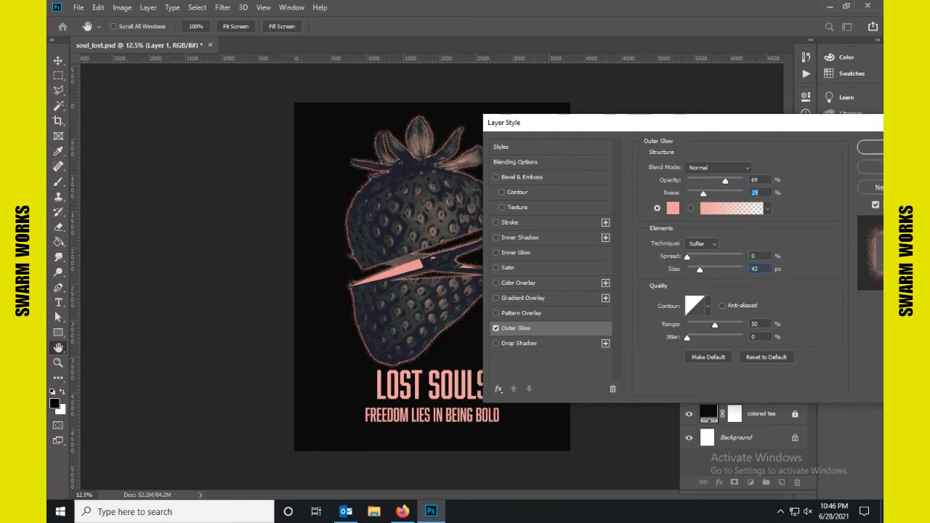
drag(724, 180, 696, 180)
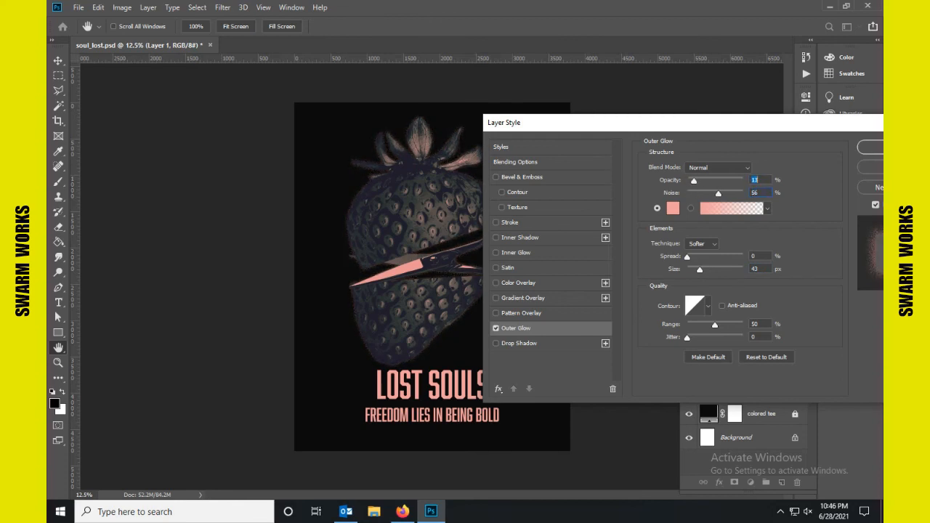
mouse_move(699, 269)
mouse_down()
mouse_move(715, 269)
mouse_move(704, 270)
mouse_up()
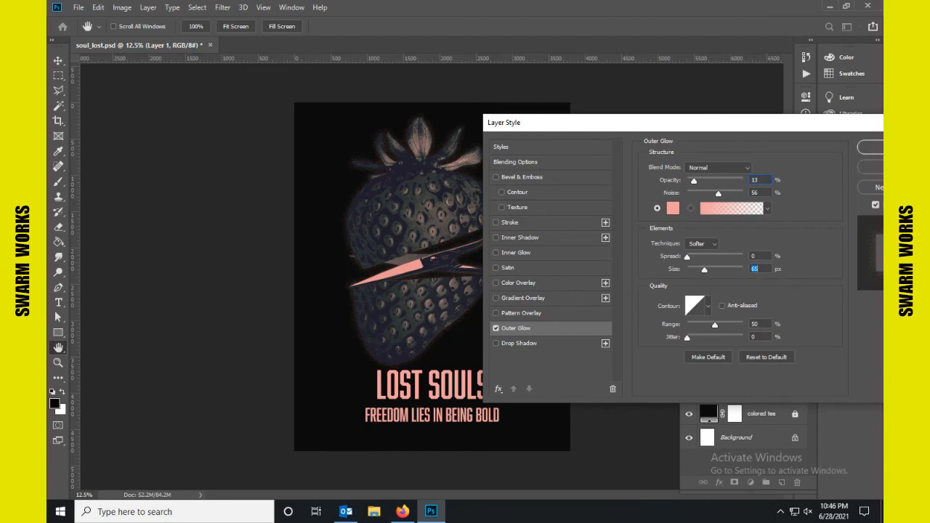
Try several contour shapes on the outer glow and pick the rounded convex curve.
click(707, 306)
click(656, 352)
click(675, 352)
click(675, 334)
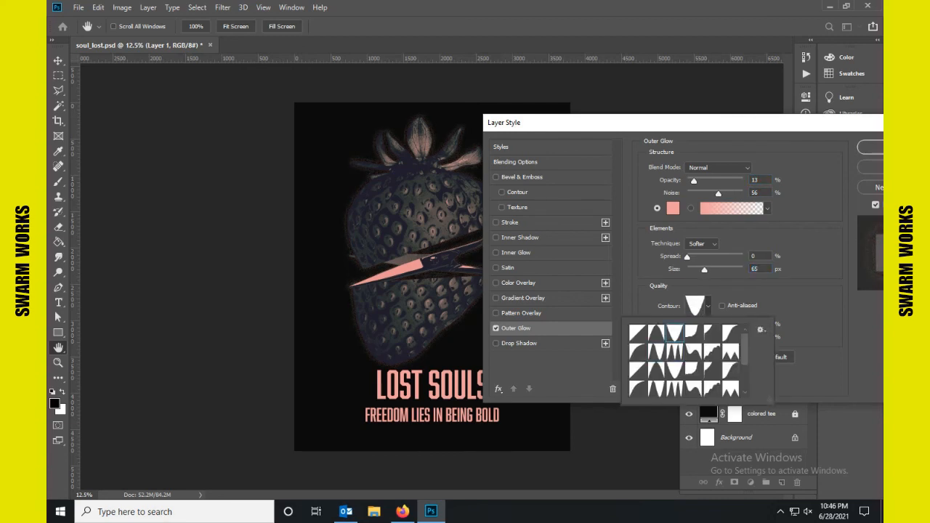
click(638, 334)
click(656, 334)
click(638, 371)
click(656, 371)
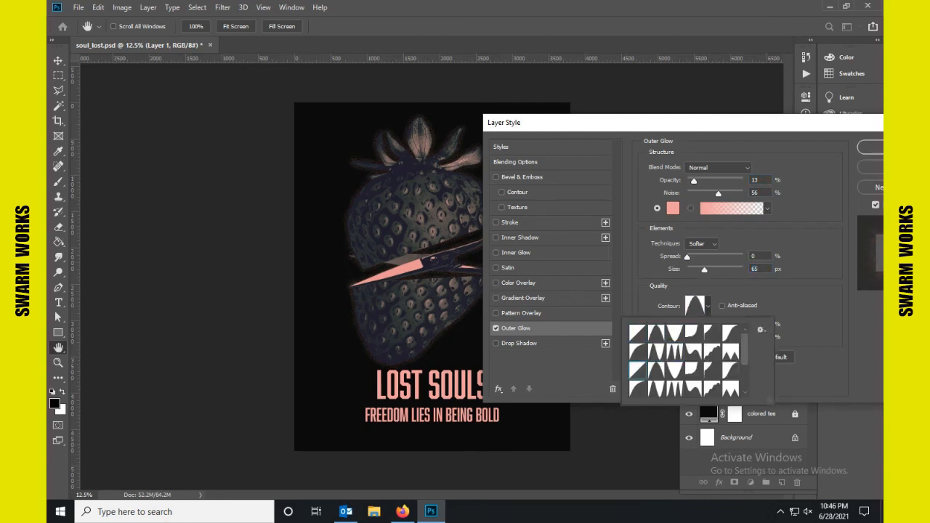
click(675, 389)
click(656, 388)
click(637, 389)
click(707, 306)
Set the outer glow's range to 96% and its noise to 38%.
mouse_move(687, 257)
mouse_down()
mouse_move(700, 257)
mouse_move(685, 257)
mouse_up()
drag(714, 325, 740, 325)
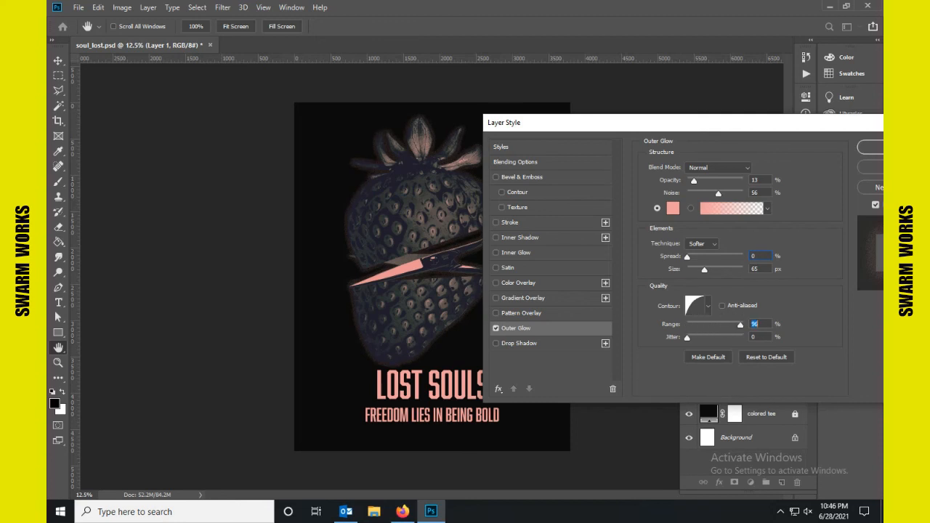
drag(718, 194, 709, 194)
Compare the upright and inverted cone contours on the outer glow and choose the upright single-peak one.
click(708, 306)
click(656, 334)
click(675, 333)
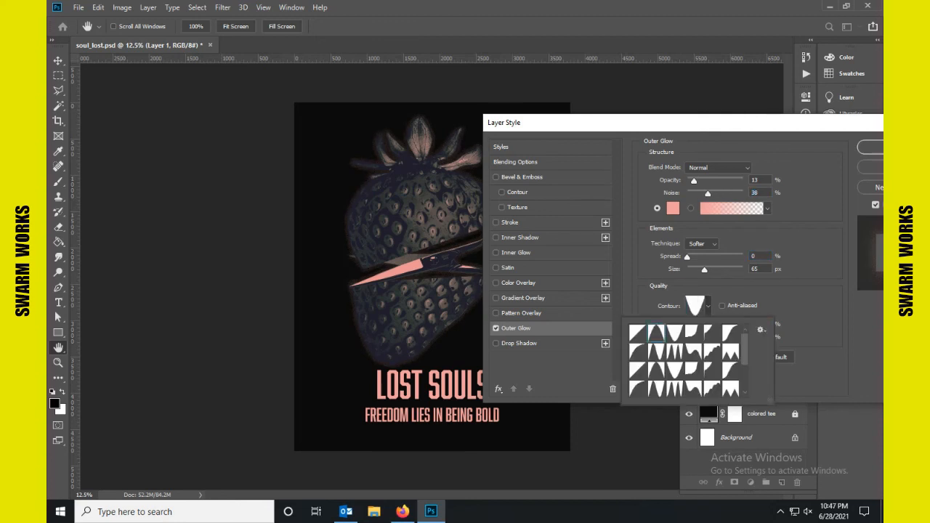
click(656, 334)
click(870, 148)
click(870, 147)
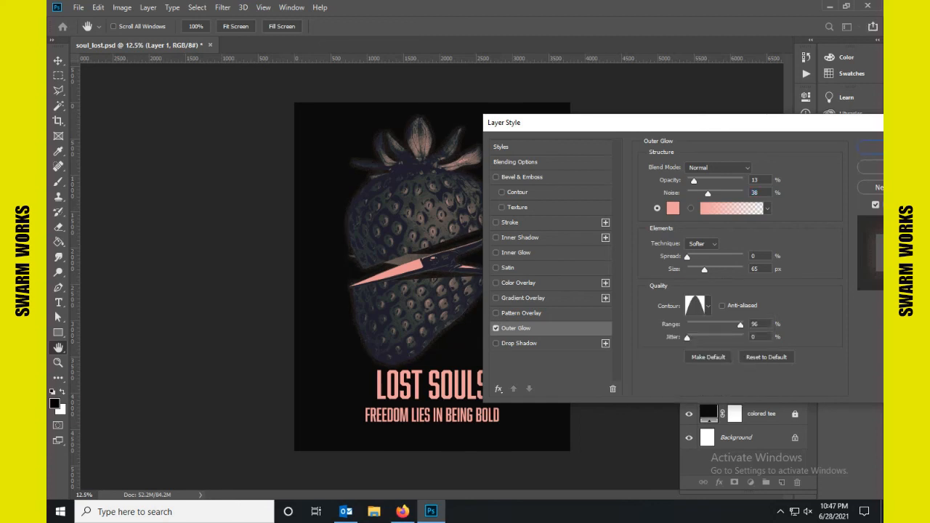
Add a stroke to the artwork in the dark navy 211e2d sampled from the strawberry.
click(510, 223)
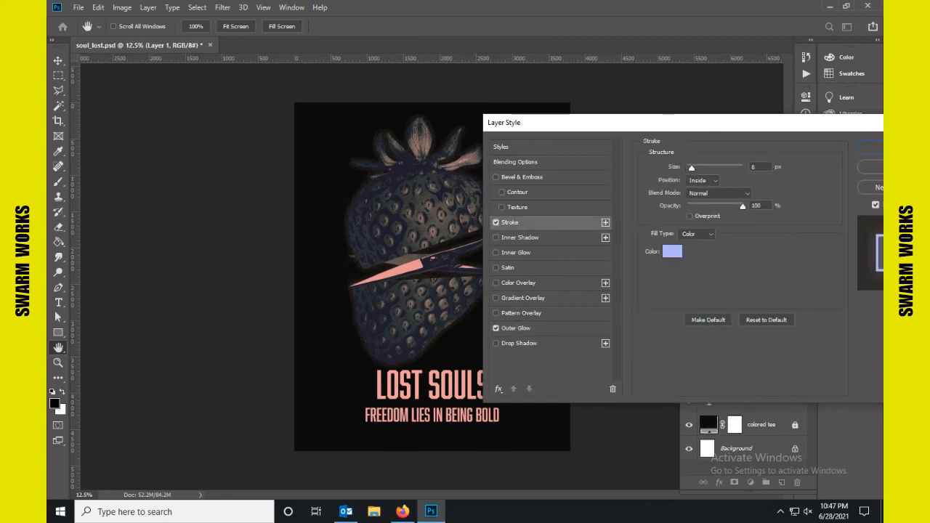
click(671, 251)
click(419, 347)
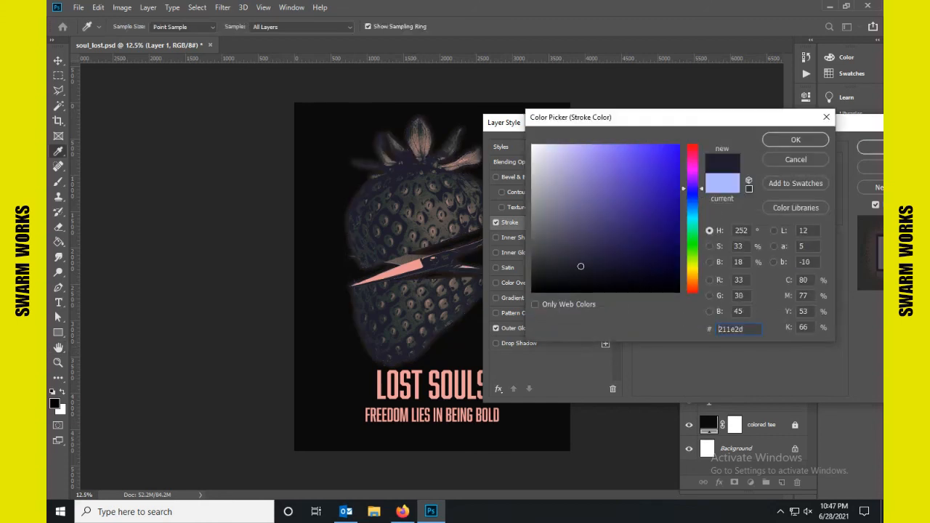
click(795, 139)
Set the stroke size to 6 px, compare its positions, choose Inside and apply the layer style.
drag(691, 168, 690, 168)
click(702, 180)
click(695, 191)
click(703, 180)
click(696, 207)
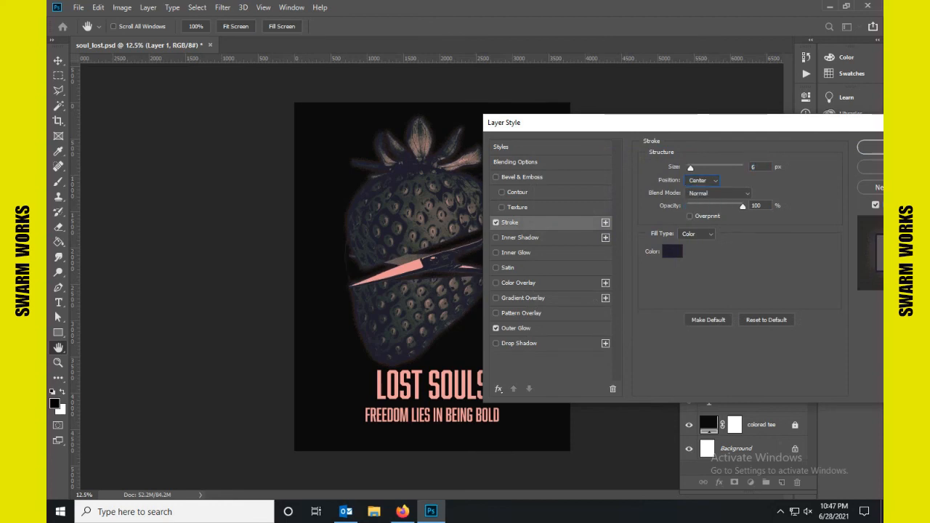
click(702, 181)
click(695, 199)
key(Return)
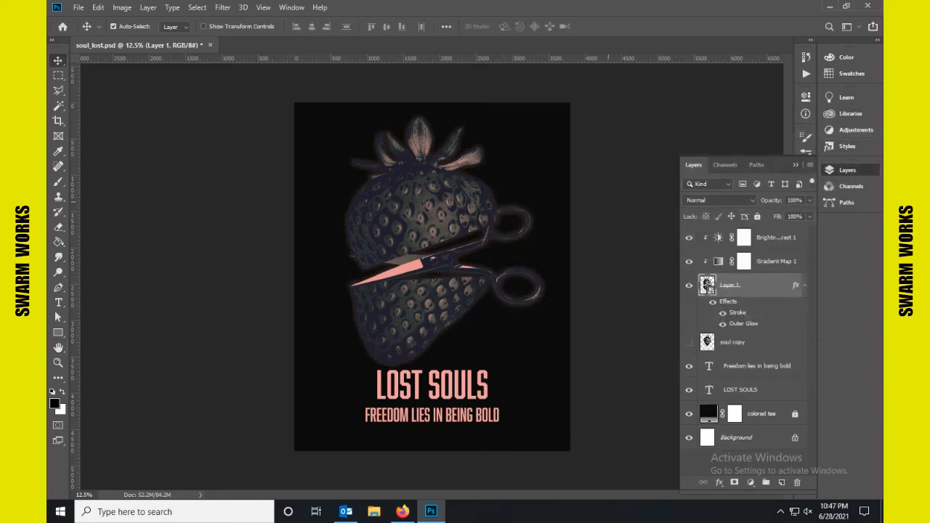